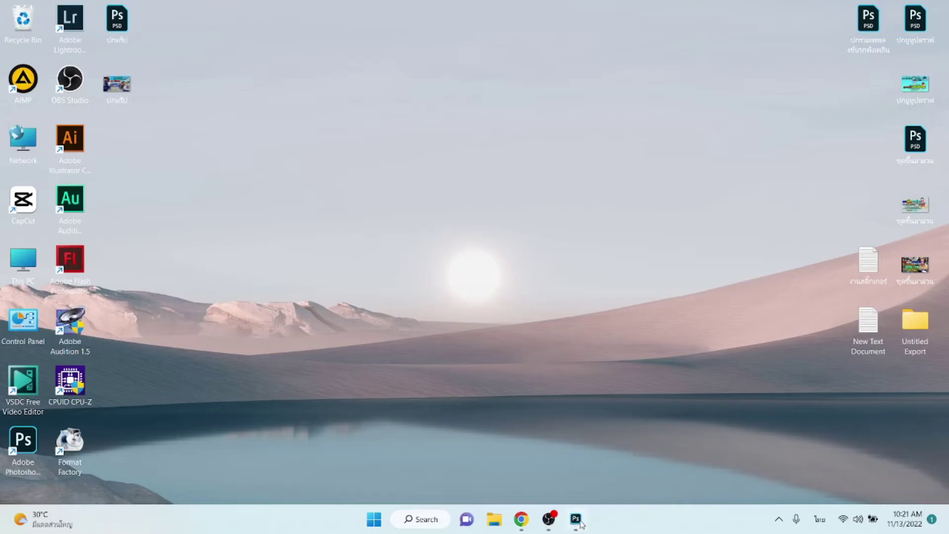
Step: Bring up Photoshop with the blank 1920 × 1080 px Untitled-1 document
left_click(580, 522)
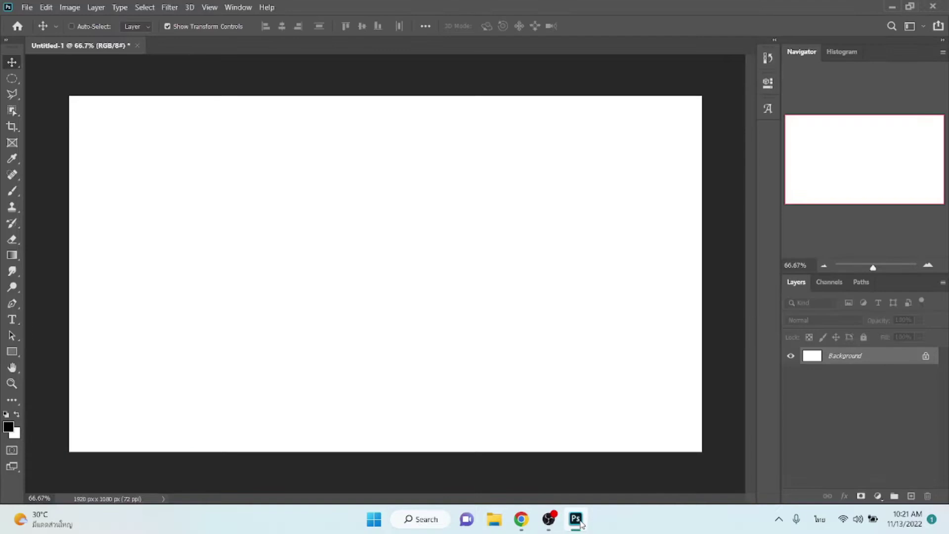
Step: Unlock the background and add black text 'เต็ม', scaled to about 494%, near the left edge
left_click(926, 357)
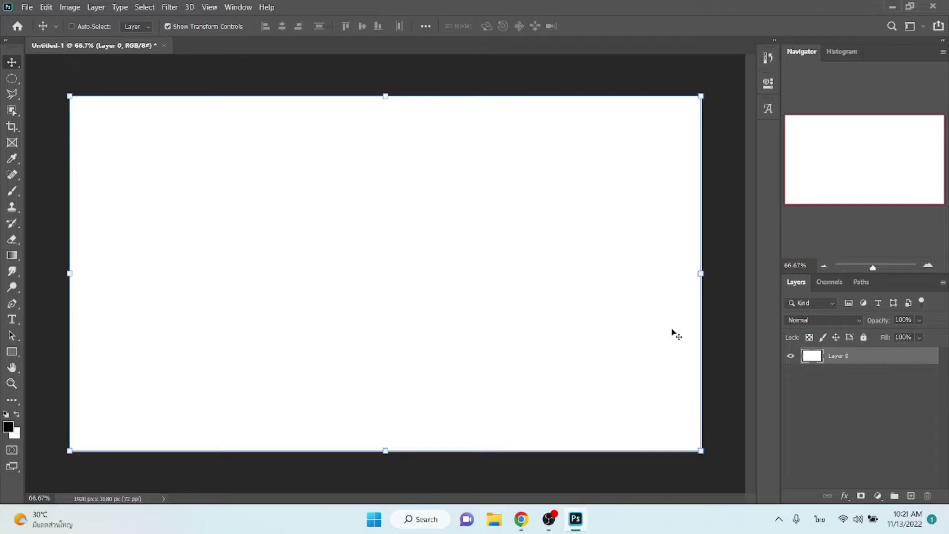
key("t")
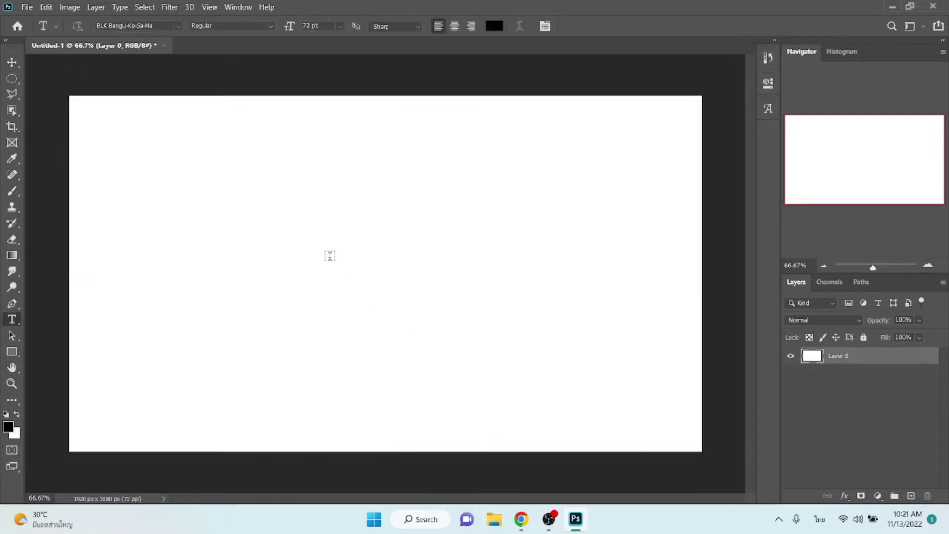
left_click(190, 225)
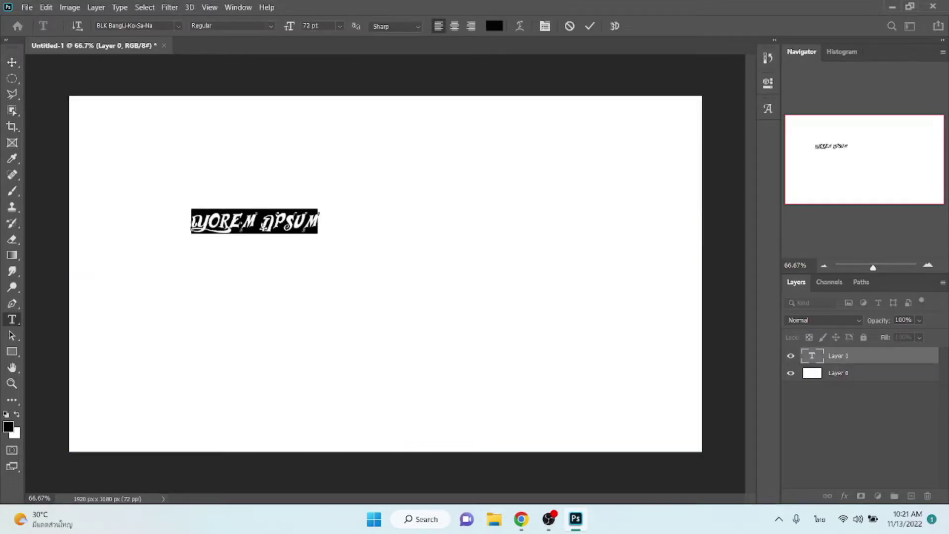
type("W")
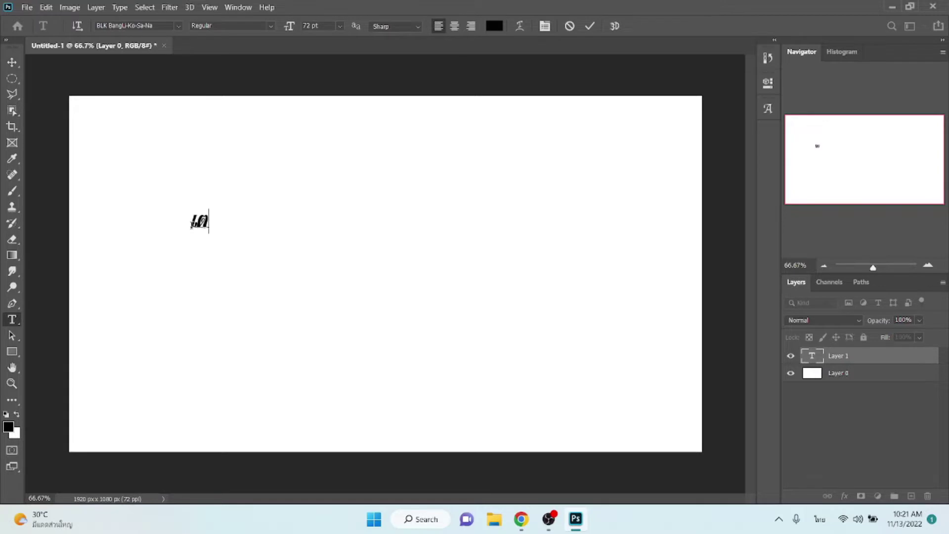
type("ม")
left_click(12, 62)
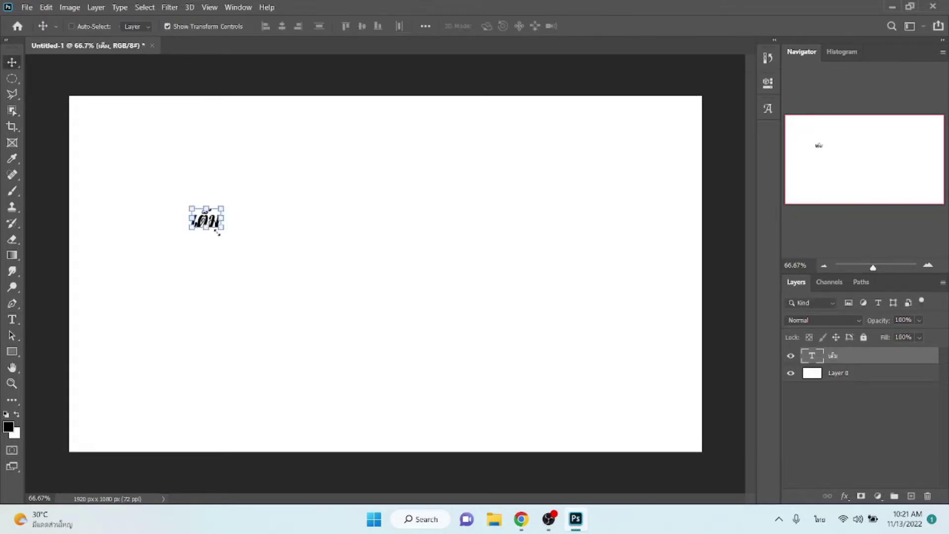
left_click_drag(226, 228, 340, 313)
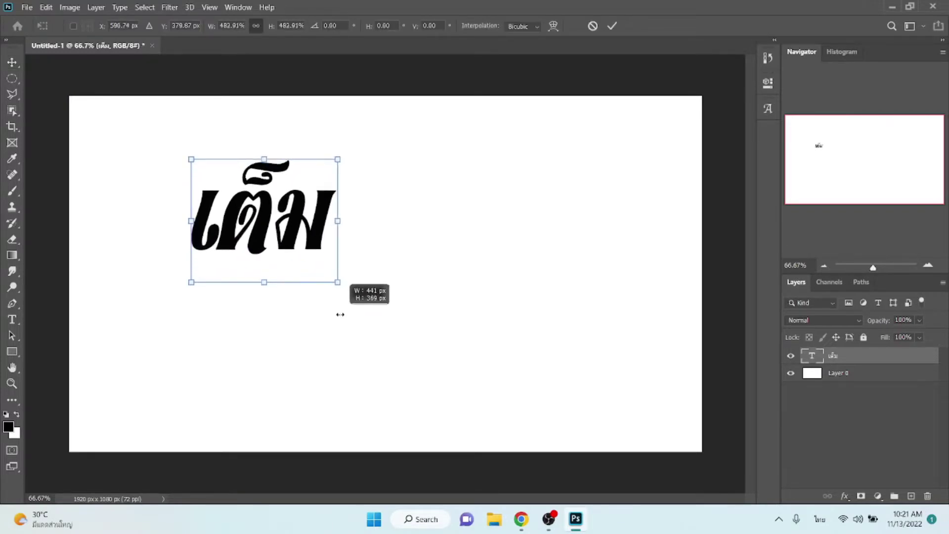
left_click_drag(290, 218, 201, 268)
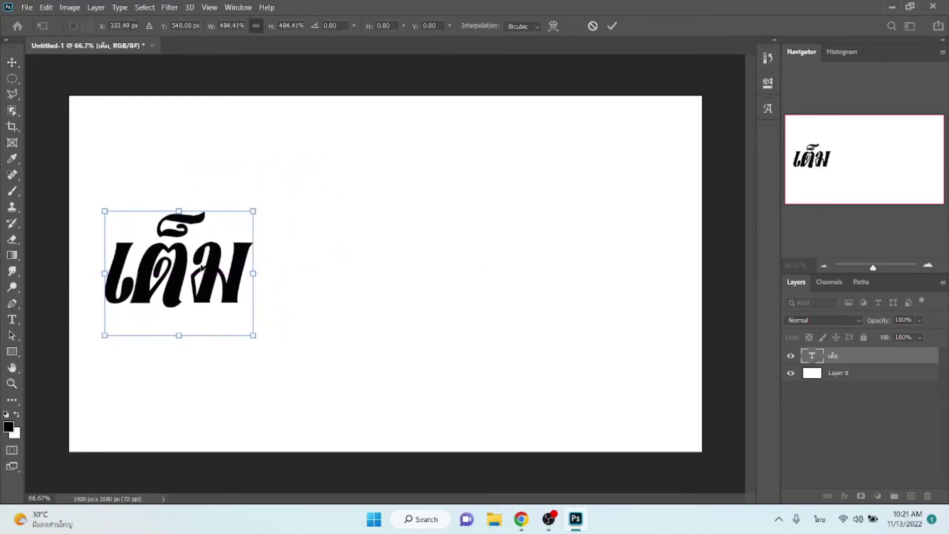
key("Return")
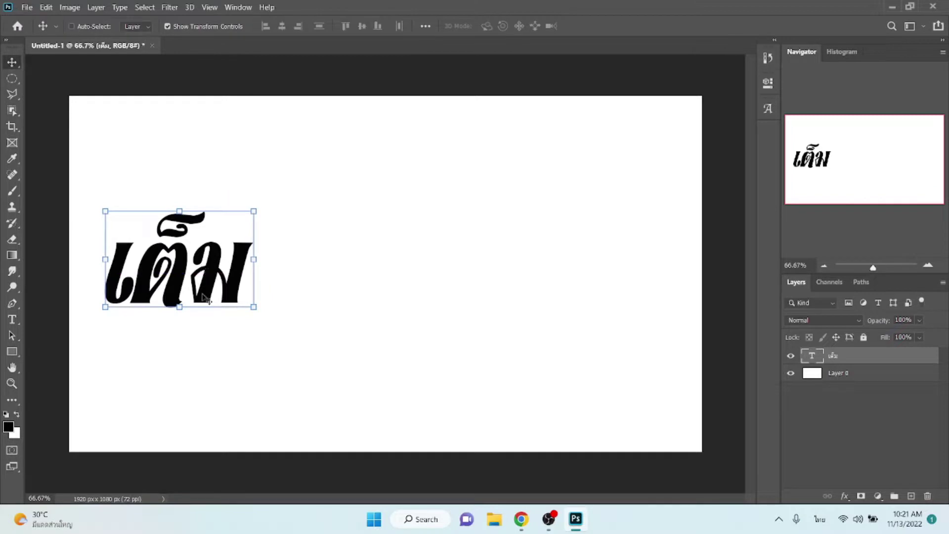
Step: Add the word 'คารา' right after เต็ม, enlarged to match its size
key("t")
left_click(322, 285)
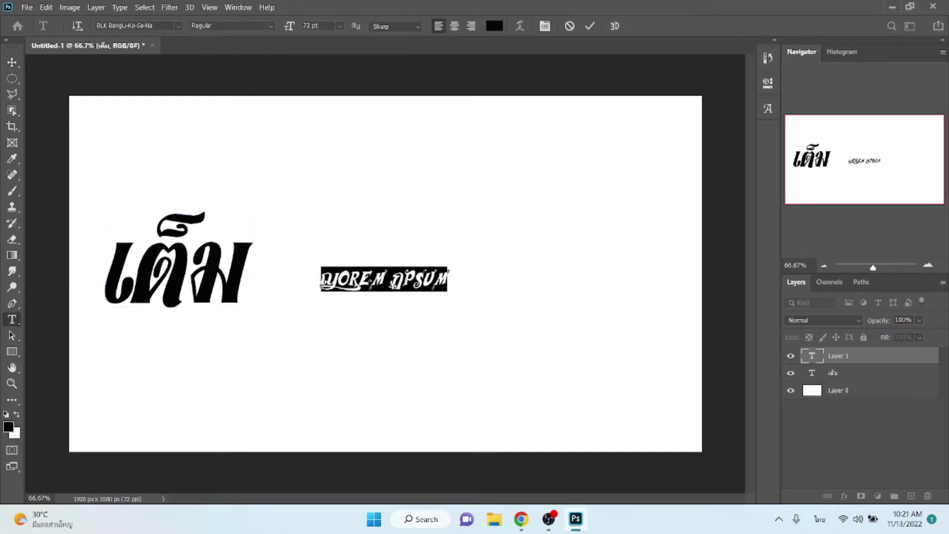
type("ดา")
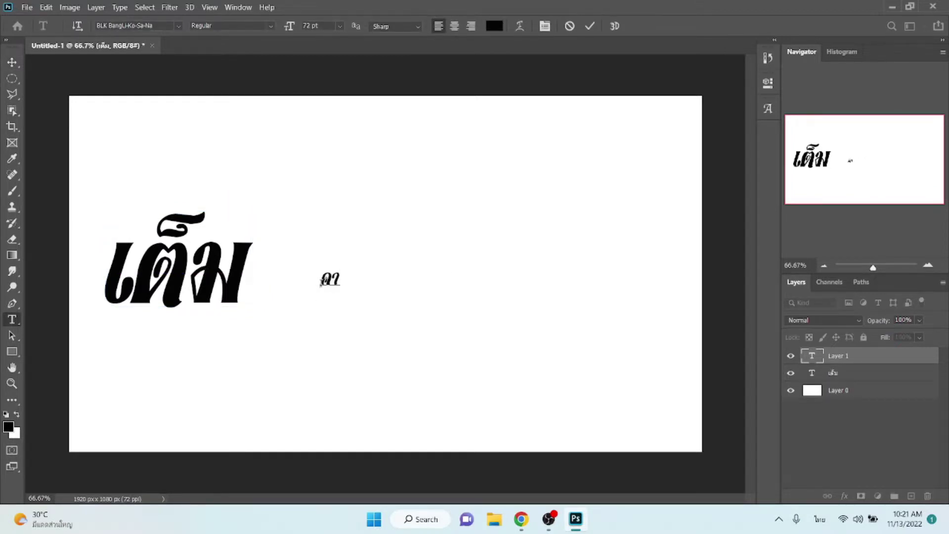
type("รา")
left_click(12, 62)
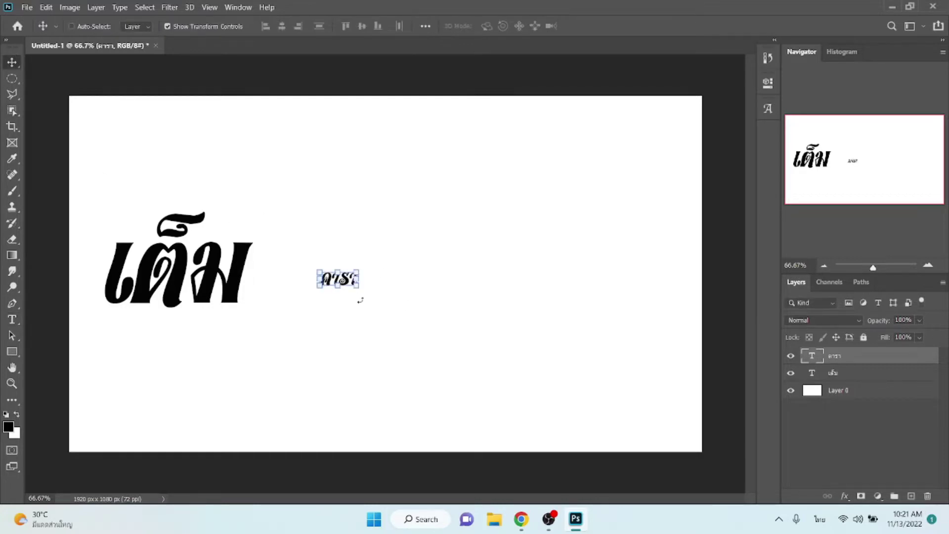
left_click_drag(358, 287, 468, 365)
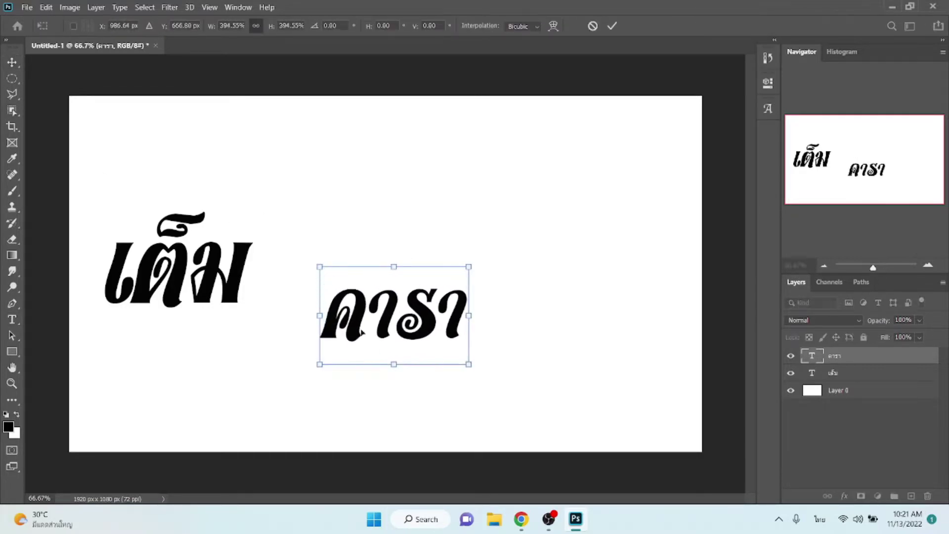
left_click_drag(353, 322, 300, 290)
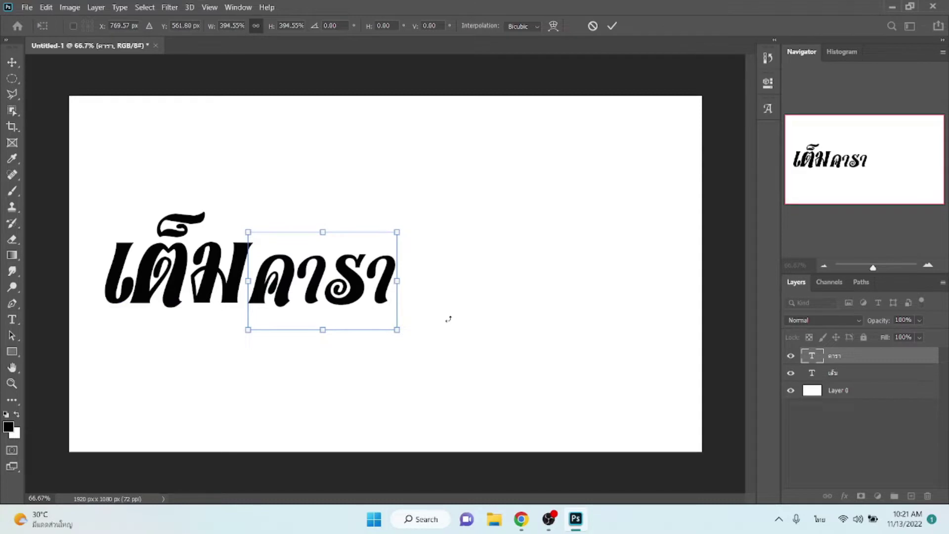
key("Return")
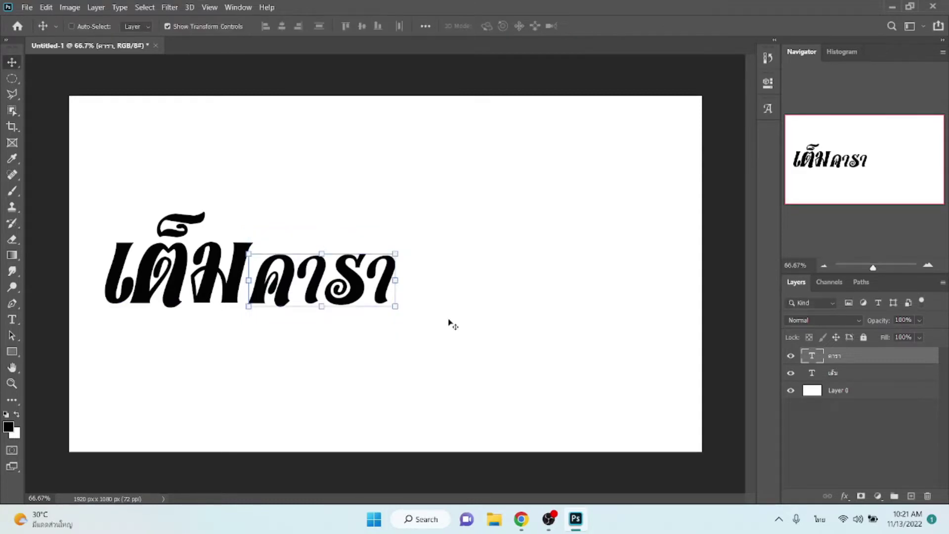
Step: Duplicate คารา, place the copy to its right and retype it as 'เบล'
key("ctrl+j")
left_click_drag(328, 277, 477, 280)
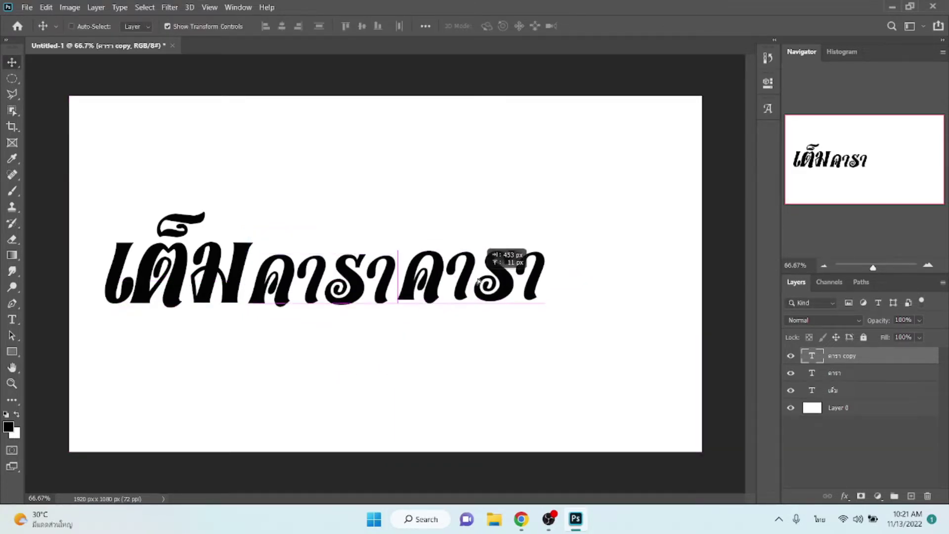
double_click(478, 279)
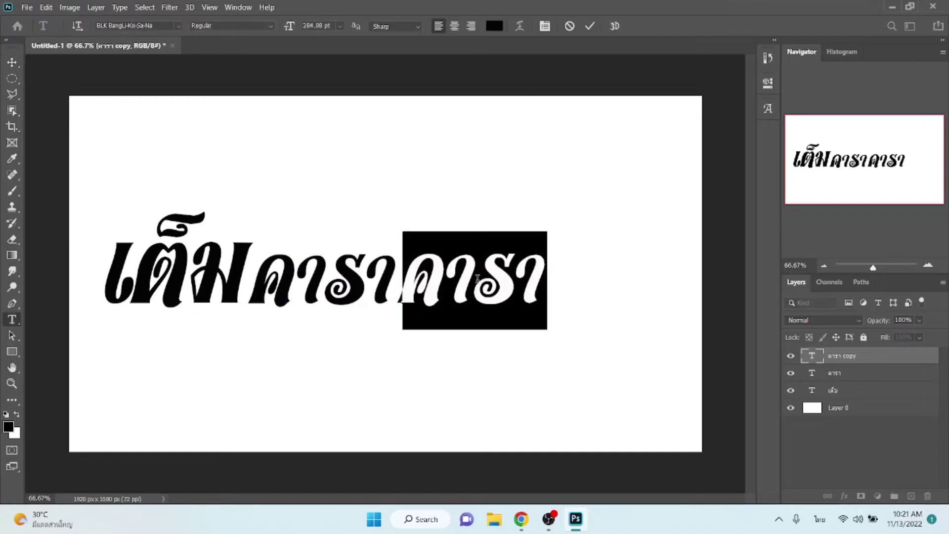
type("เบล")
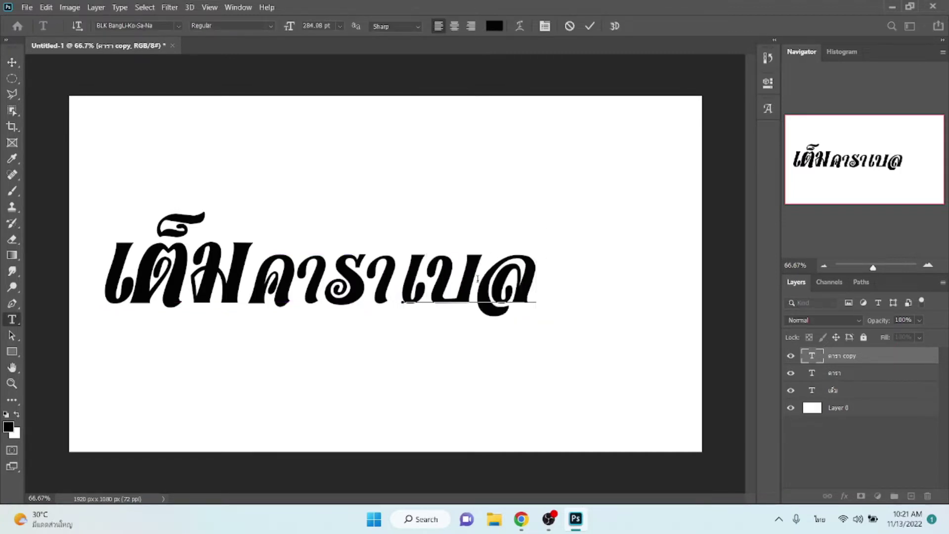
left_click(13, 62)
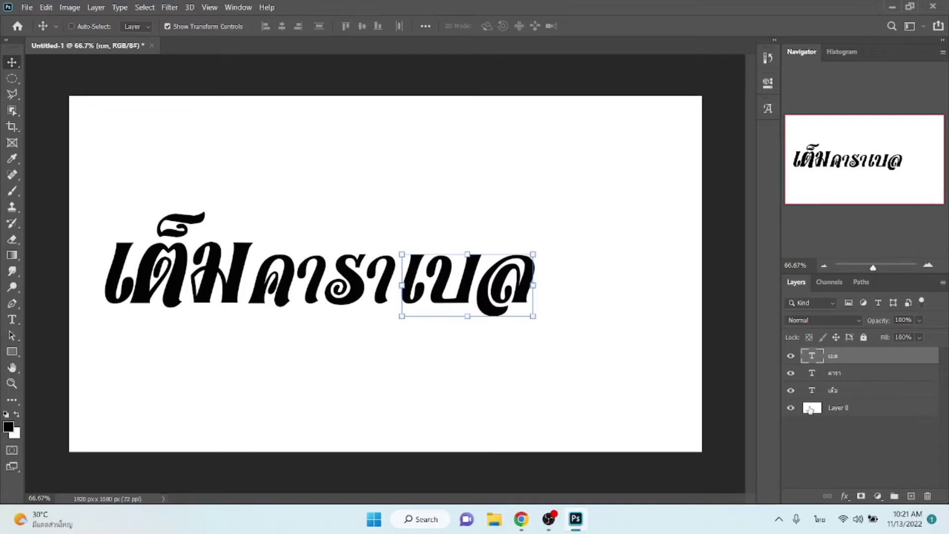
Step: Give the เต็ม layer a black 10 px Stroke
left_click(836, 391)
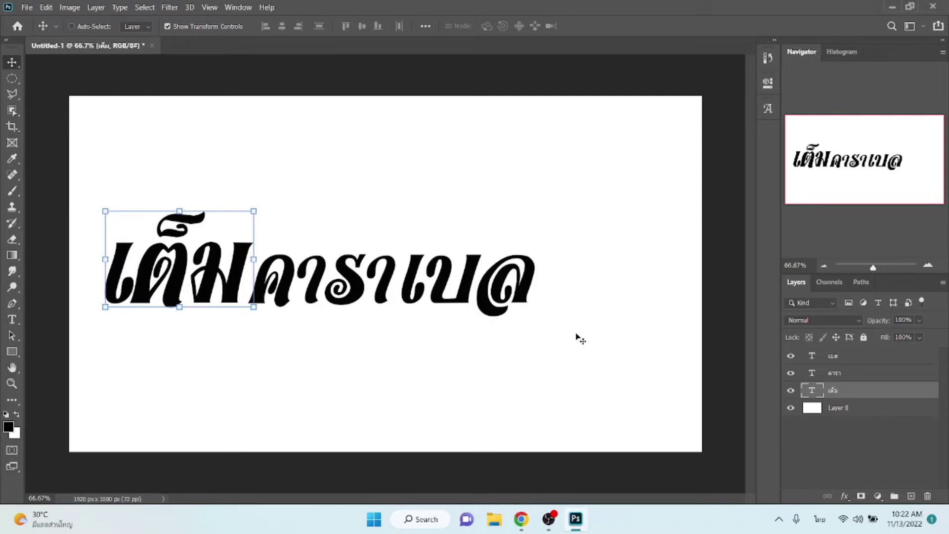
left_click(791, 408)
left_click(791, 410)
left_click(844, 495)
left_click(851, 403)
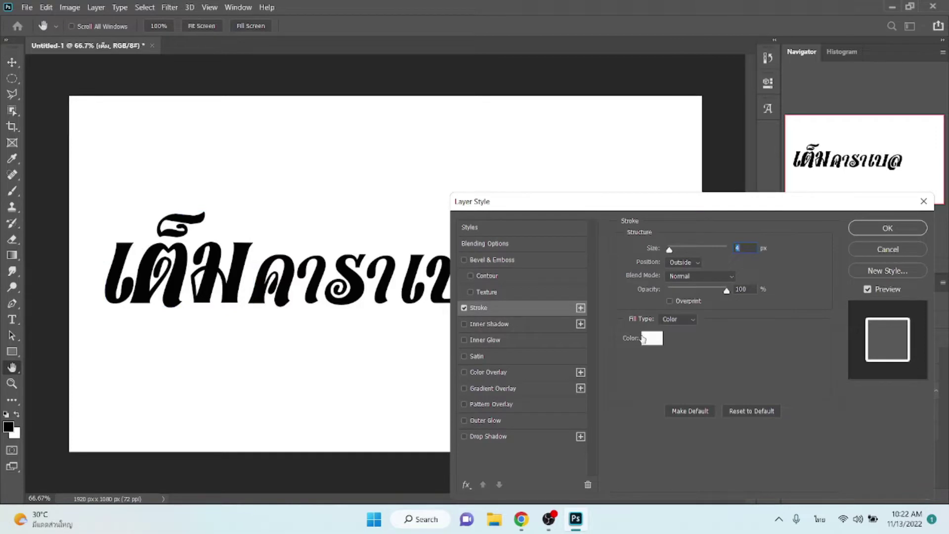
left_click(655, 341)
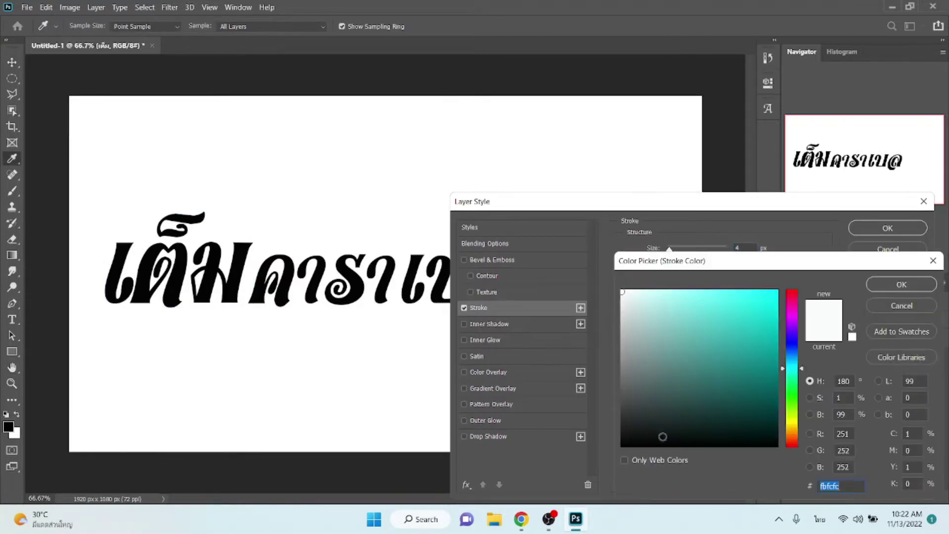
left_click(621, 446)
key("Return")
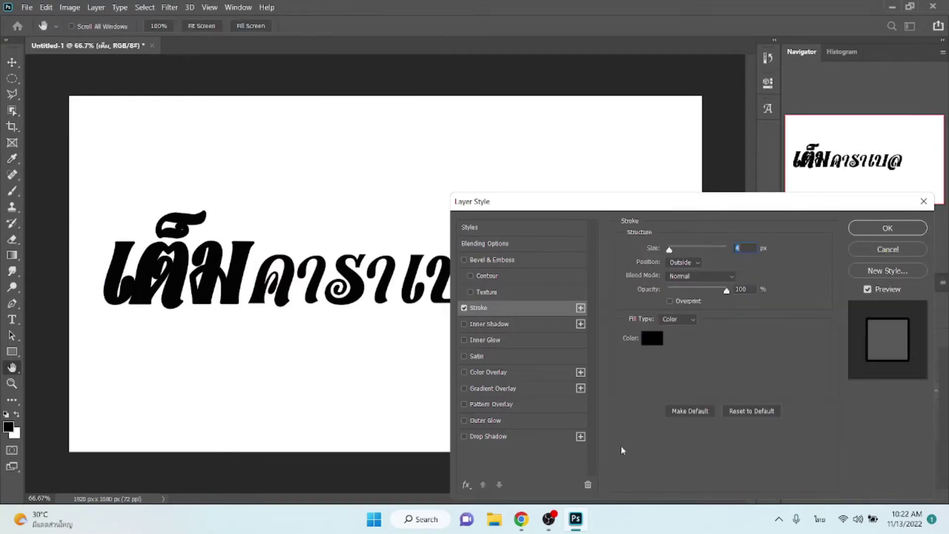
key("Up")
key("Up")
key("Up")
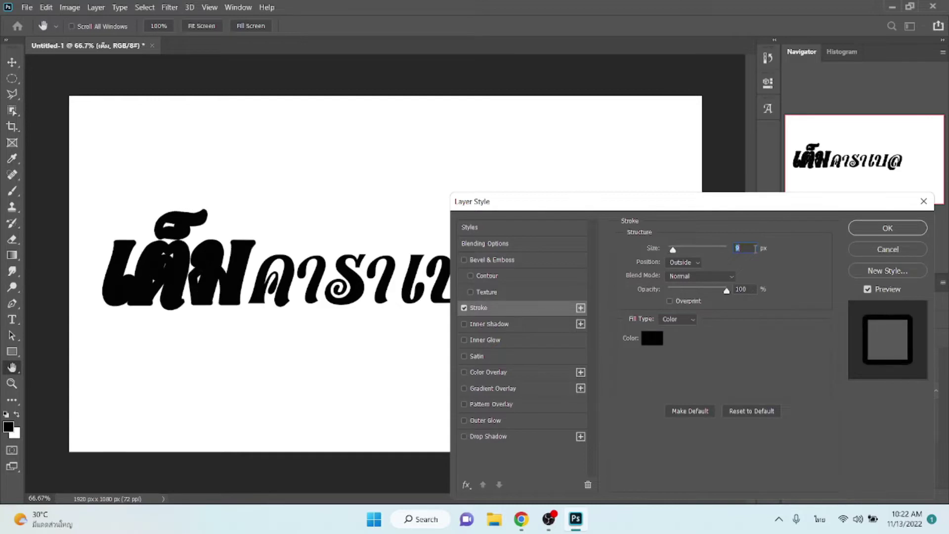
key("Up")
key("Up")
key("Up")
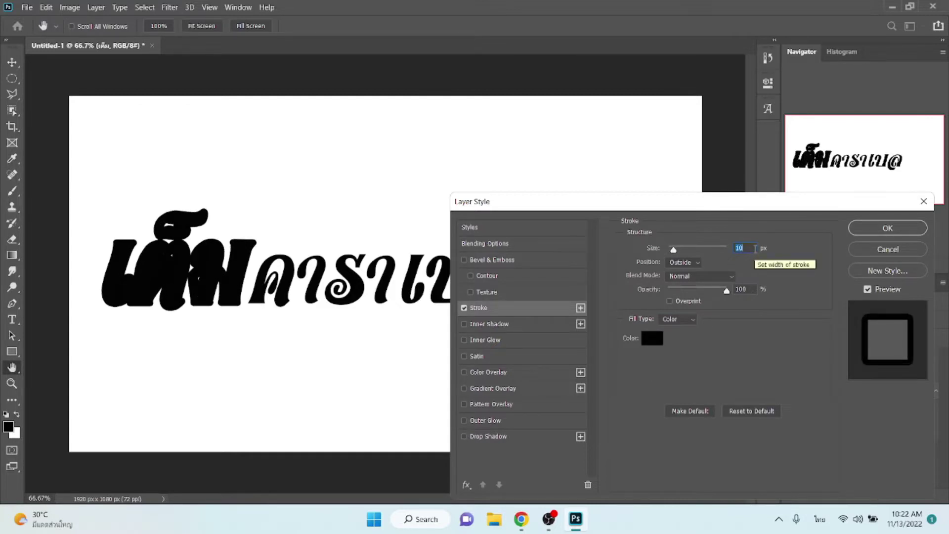
Step: Add a green (039e32) Color Overlay to เต็ม and apply the style
left_click(495, 372)
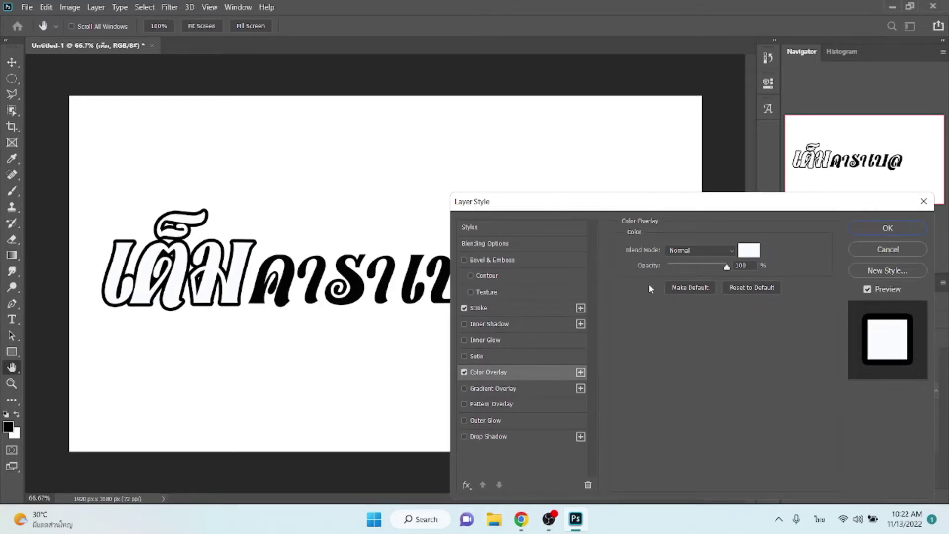
left_click(757, 247)
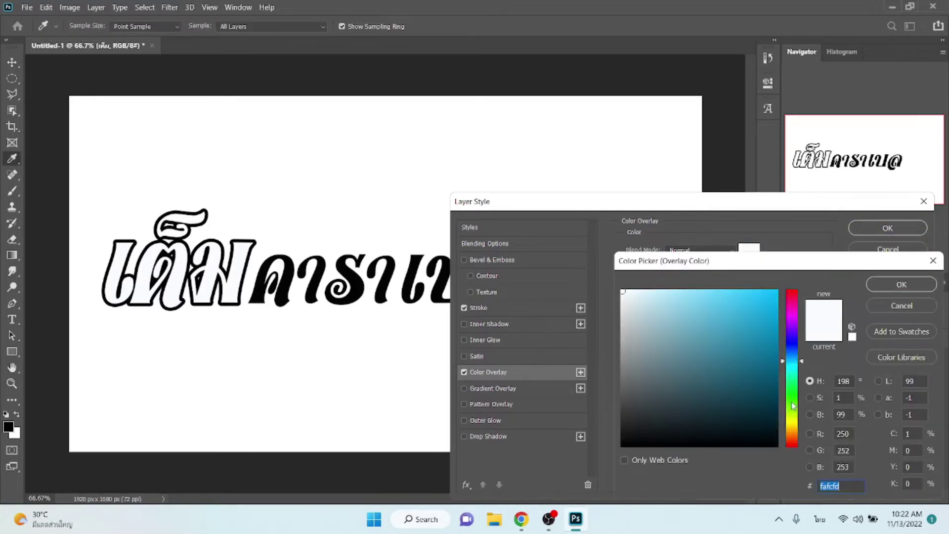
left_click(794, 402)
left_click_drag(794, 397, 792, 389)
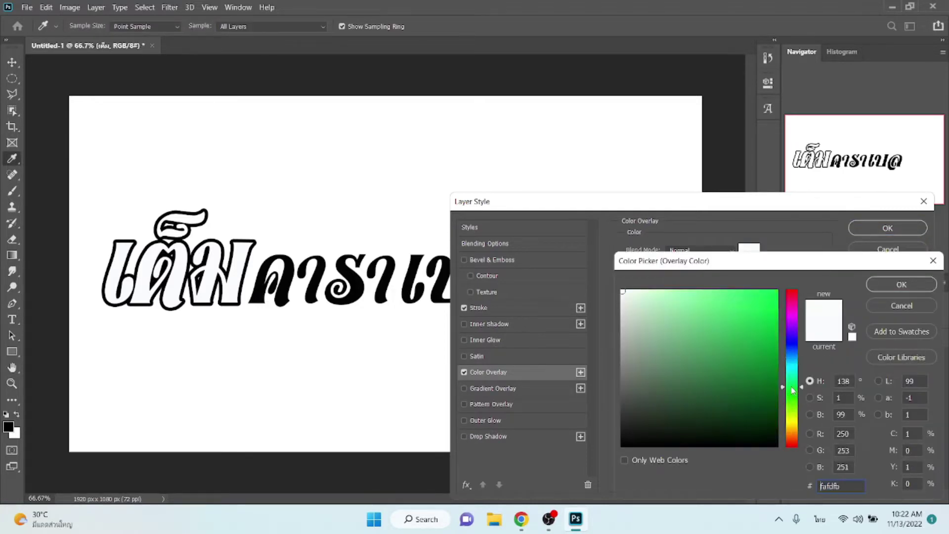
left_click(775, 350)
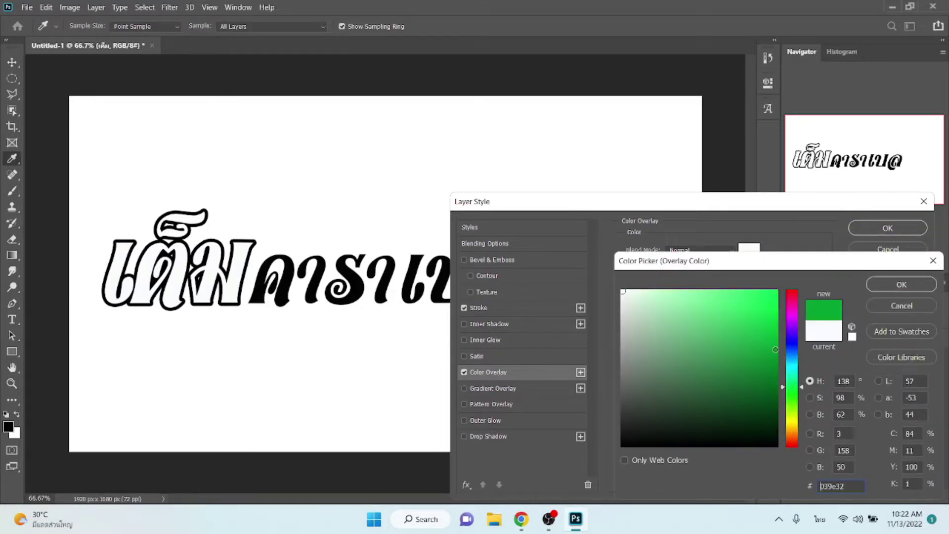
left_click(901, 288)
left_click(879, 228)
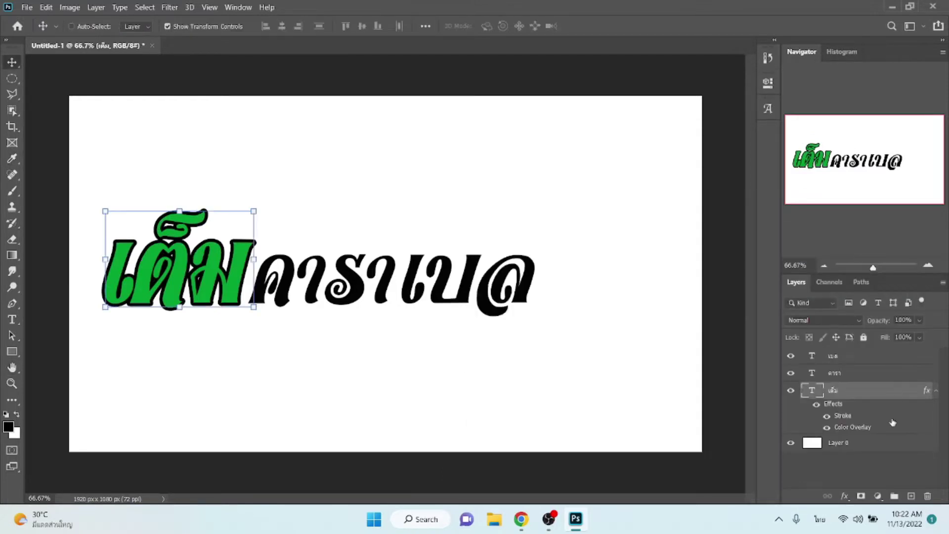
Step: Give คารา a black Stroke and a yellow (fcca01) Color Overlay
left_click(856, 372)
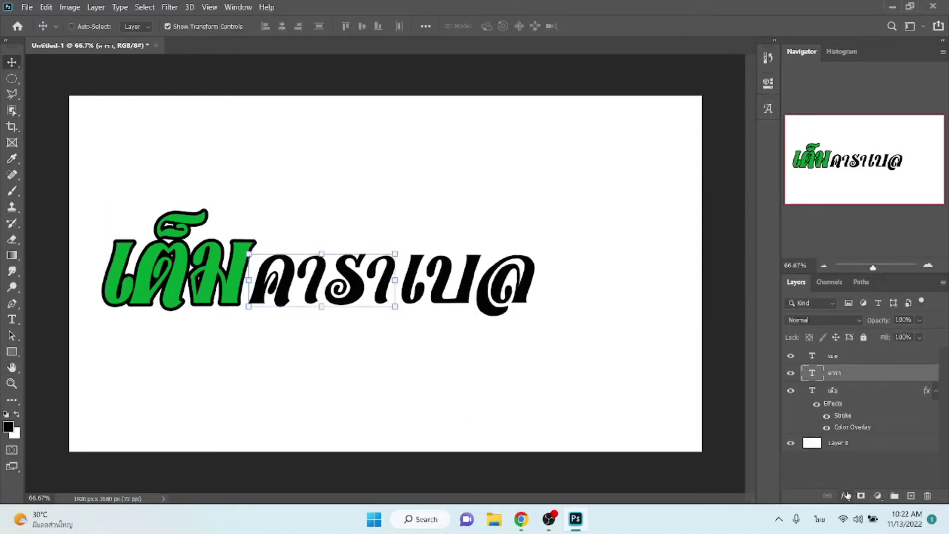
left_click(846, 496)
left_click(861, 401)
left_click(510, 373)
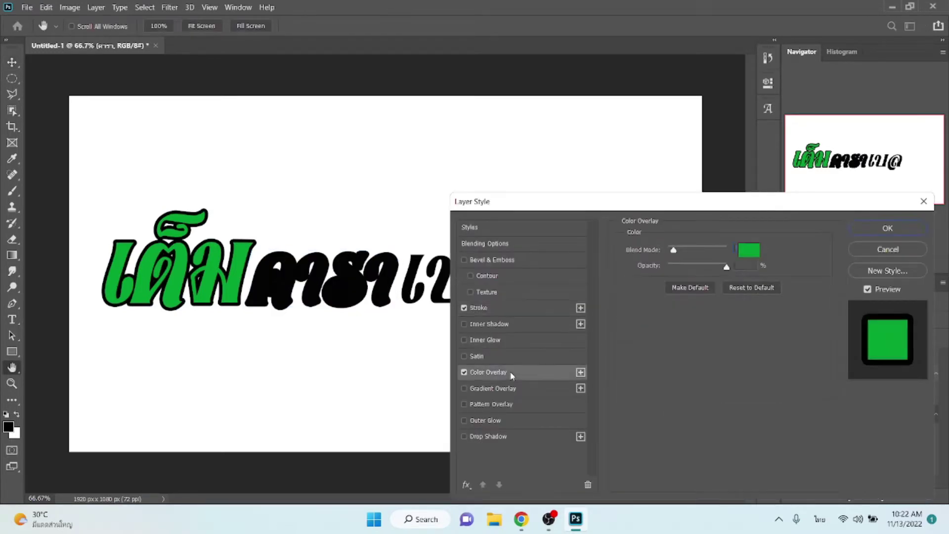
left_click(747, 252)
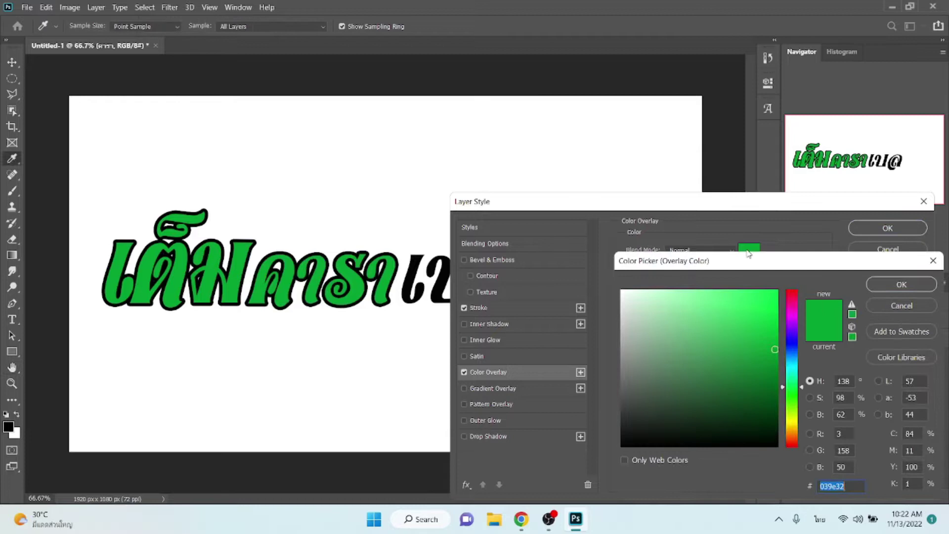
left_click(796, 427)
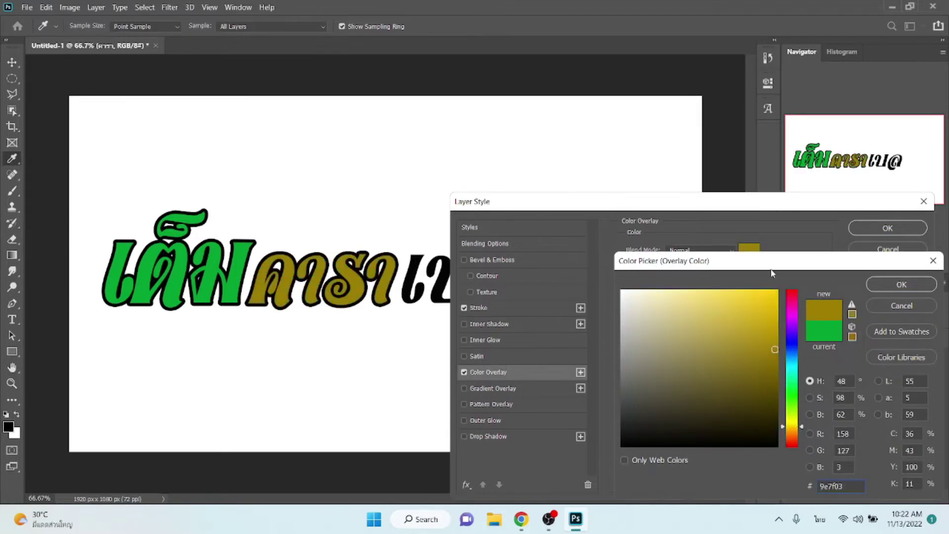
left_click(779, 292)
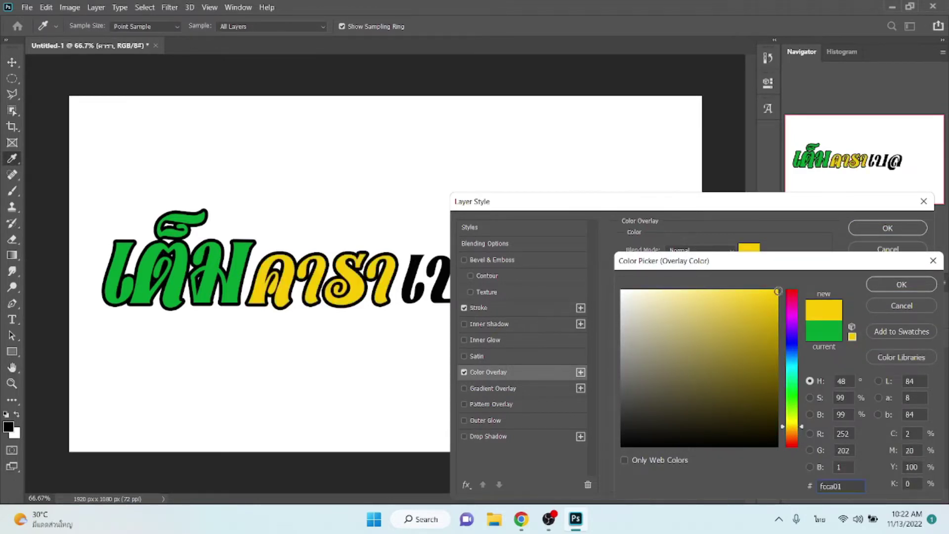
left_click(897, 286)
left_click(882, 235)
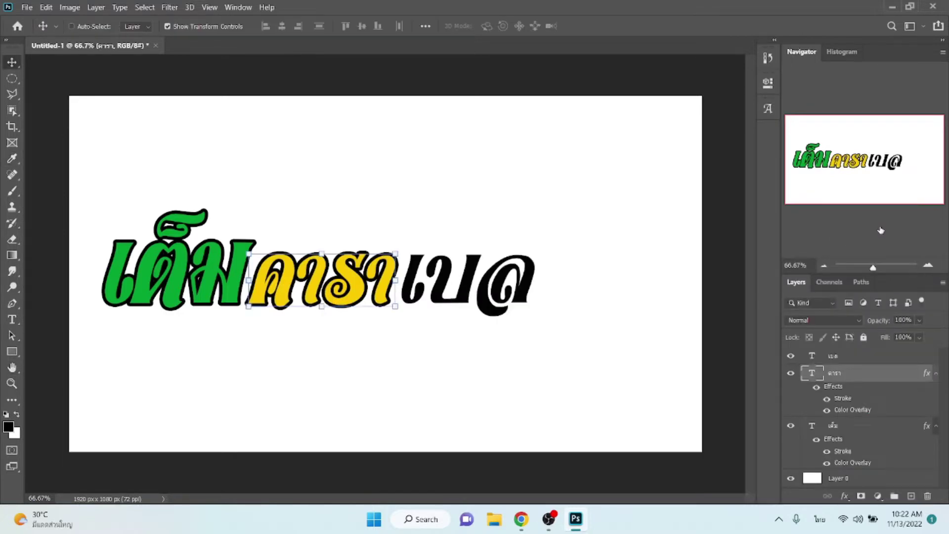
left_click(841, 360)
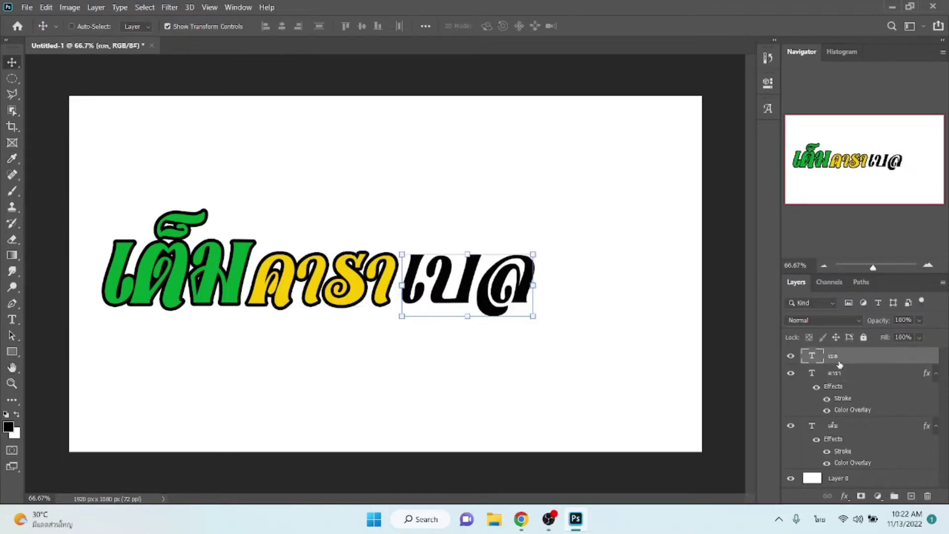
Step: Give เบล a black Stroke and a red (fc1301) Color Overlay
left_click(845, 496)
left_click(849, 406)
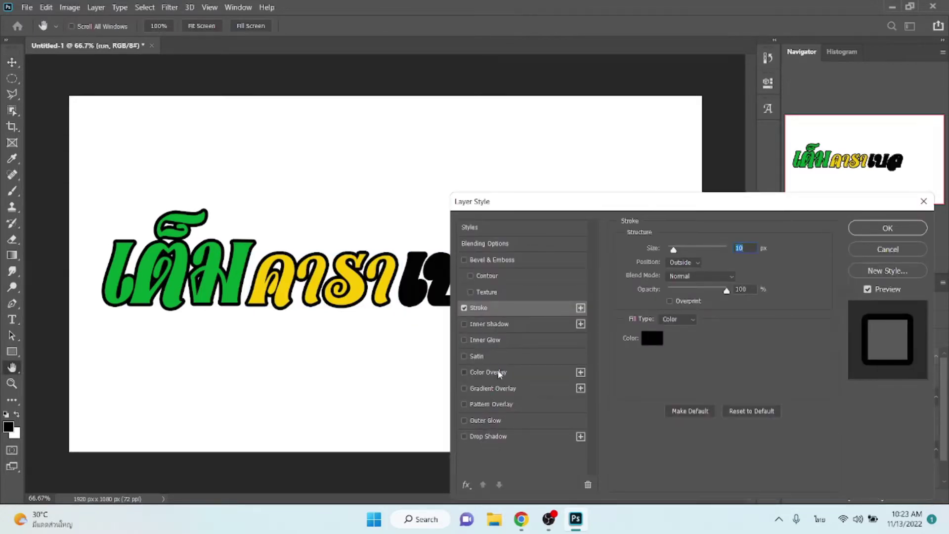
left_click(499, 373)
left_click(749, 250)
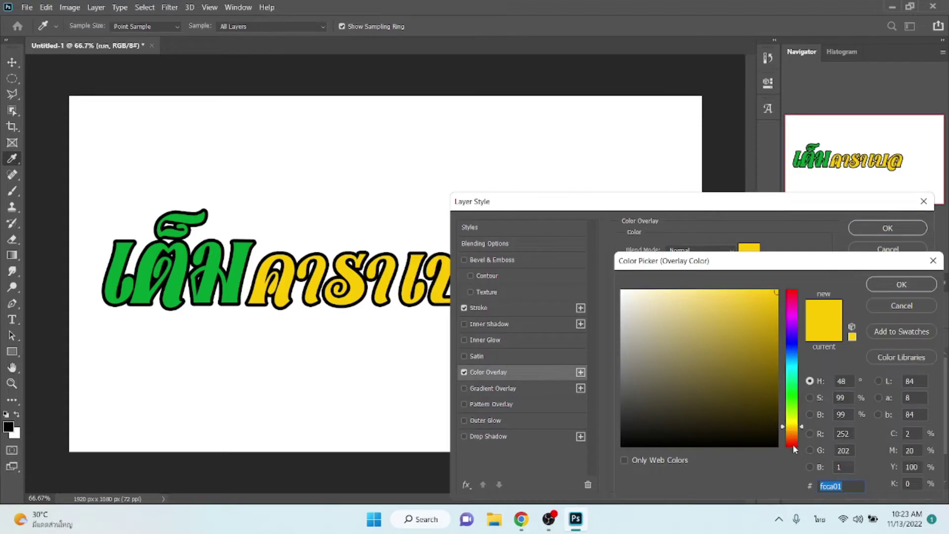
left_click(793, 444)
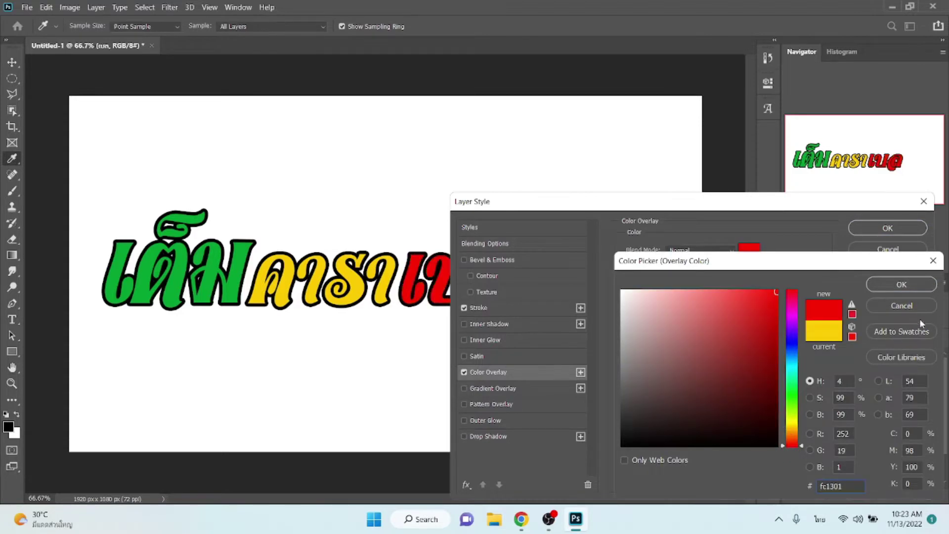
left_click(901, 283)
left_click(887, 229)
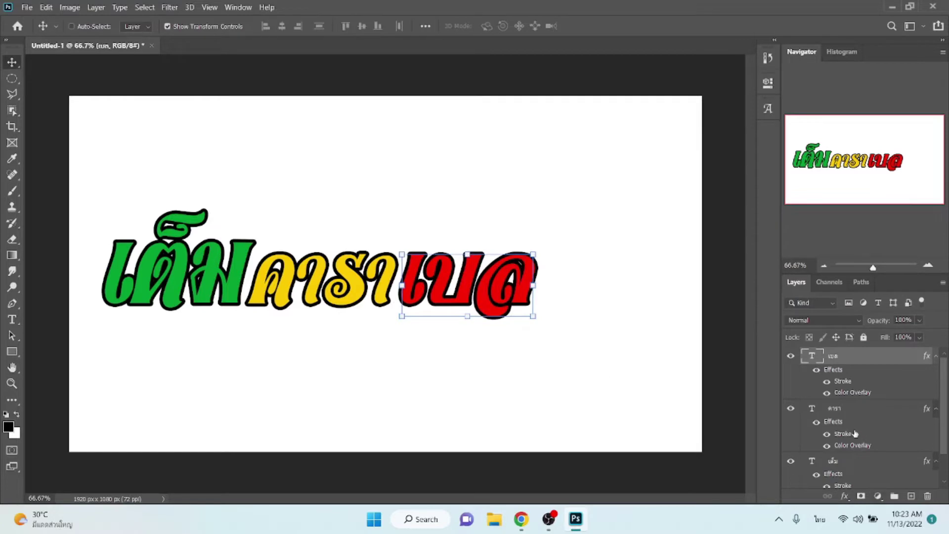
Step: Nudge คารา left two steps and เบล left two Shift-steps to tighten spacing
left_click(848, 412)
key("Left")
key("Left")
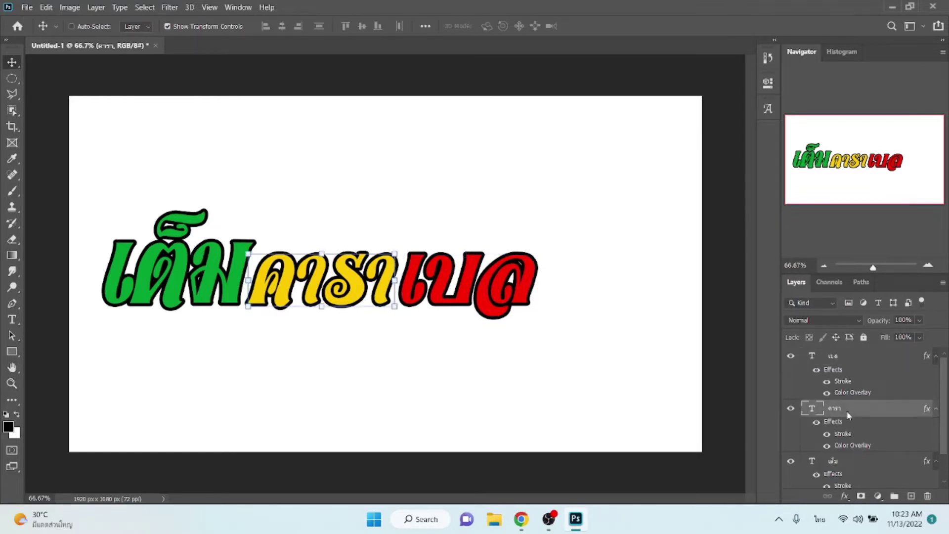
key("Left")
key("Left")
key("Left")
key("Left")
key("Left")
key("Left")
key("Left")
key("Left")
key("Left")
key("Left")
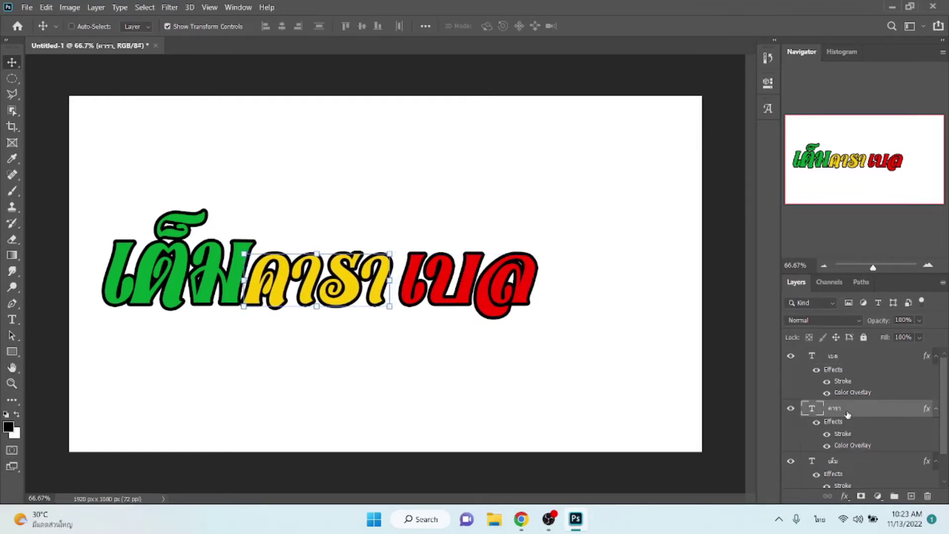
left_click(851, 356)
key("shift+Left")
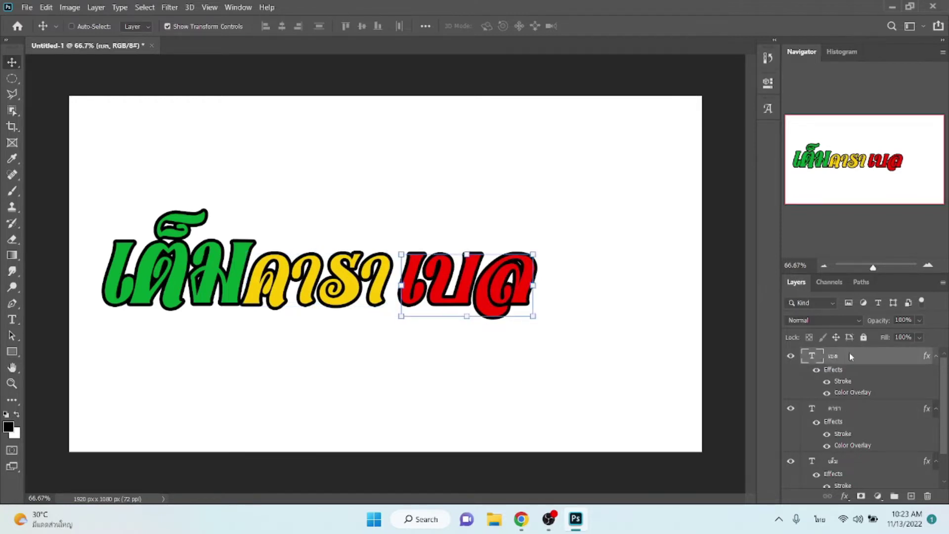
key("shift+Left")
key("shift+Left")
key("shift+Left")
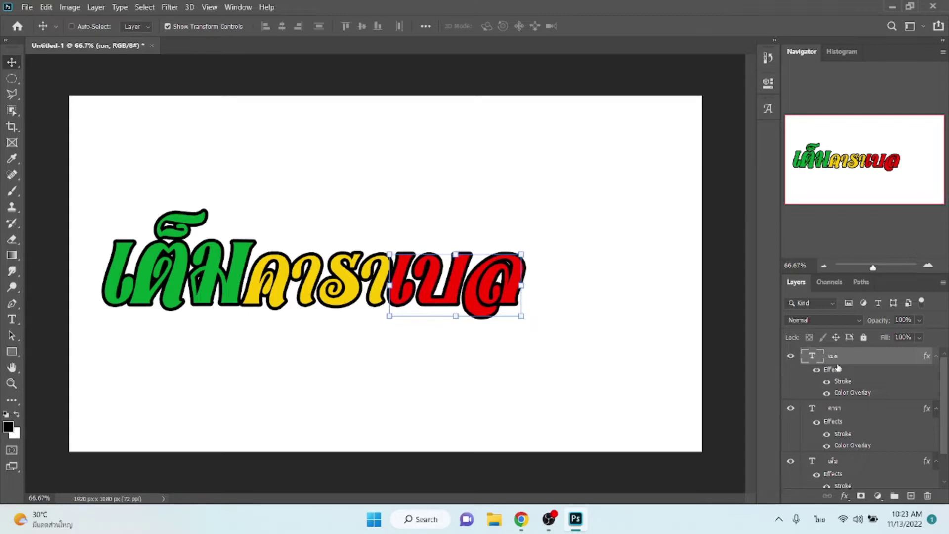
Step: Duplicate the three word layers, move copies beneath the originals and offset them slightly upward
left_click(852, 463, "shift")
key("ctrl+j")
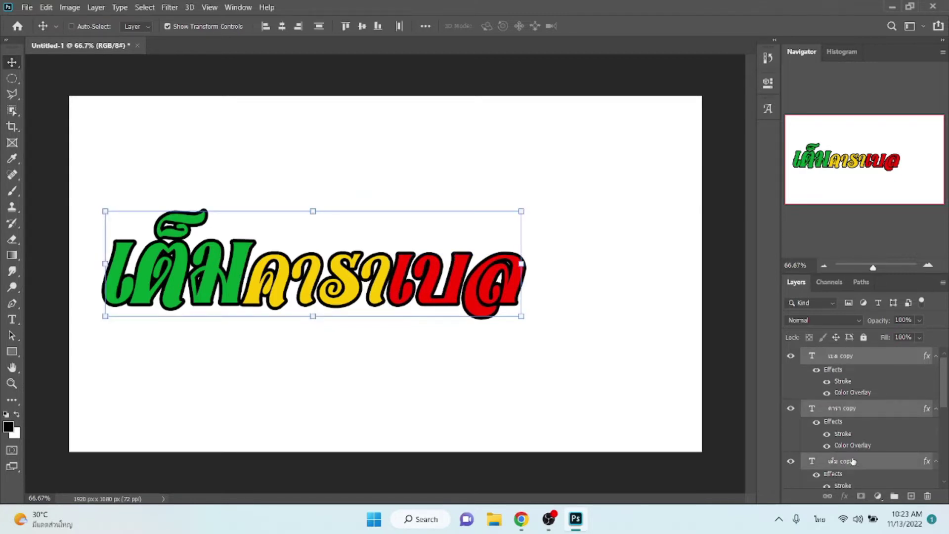
left_click_drag(859, 369, 871, 494)
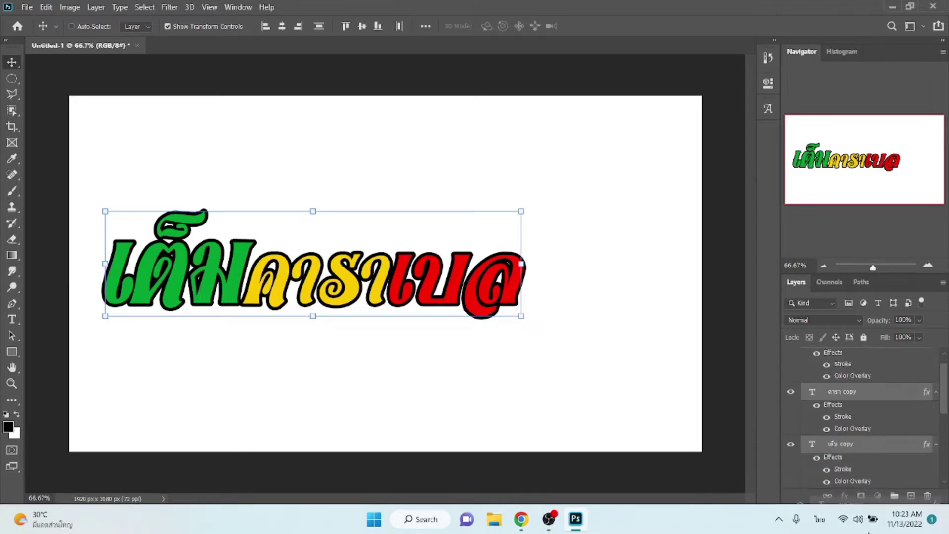
left_click_drag(870, 532, 861, 476)
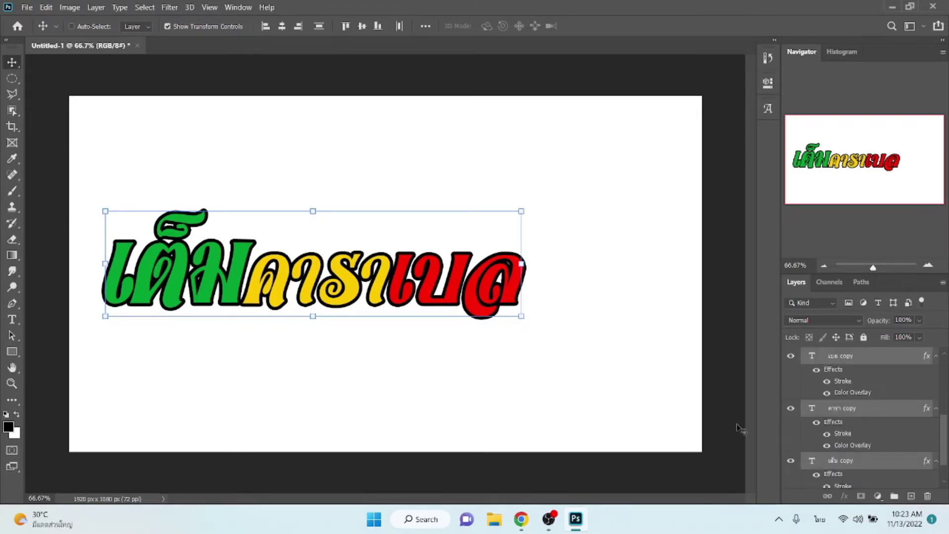
key("Up")
key("Up")
key("Up")
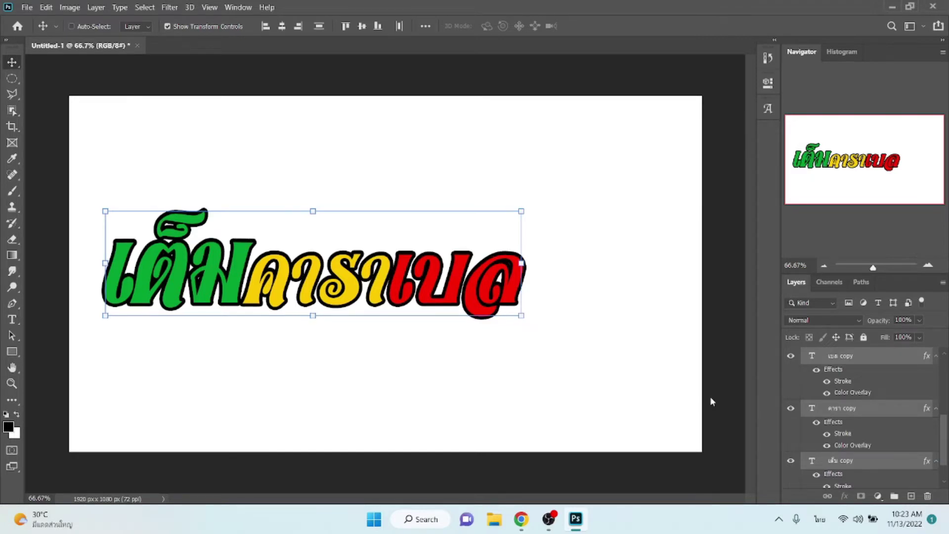
key("Up")
key("Up")
key("Up")
key("Up")
key("Up")
key("Up")
key("Up")
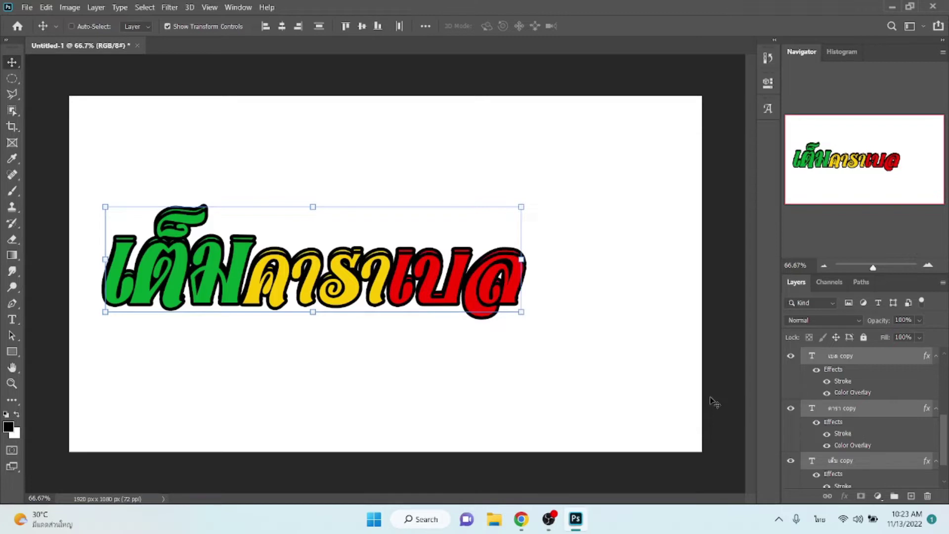
Step: Hide the Color Overlay on the copies so they show plain black
scroll(872, 448, "down", 1)
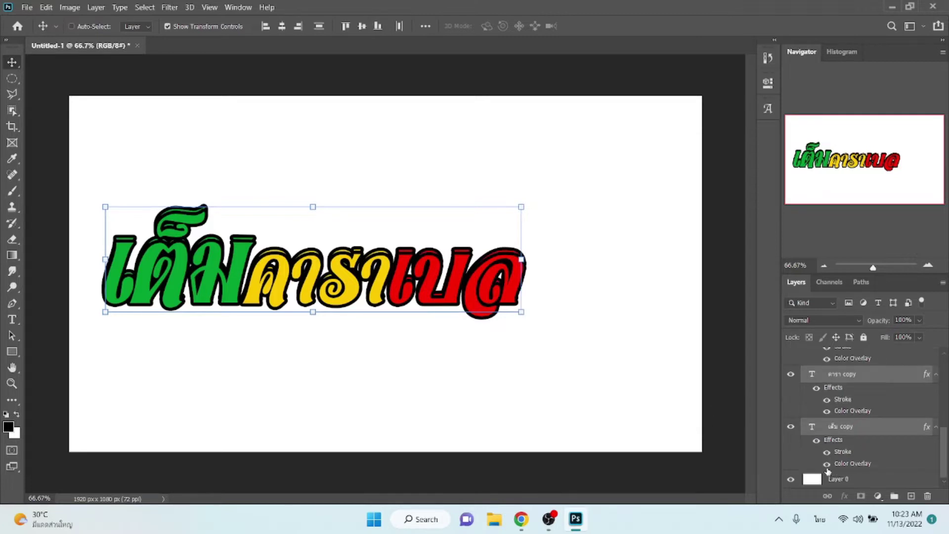
left_click(827, 411)
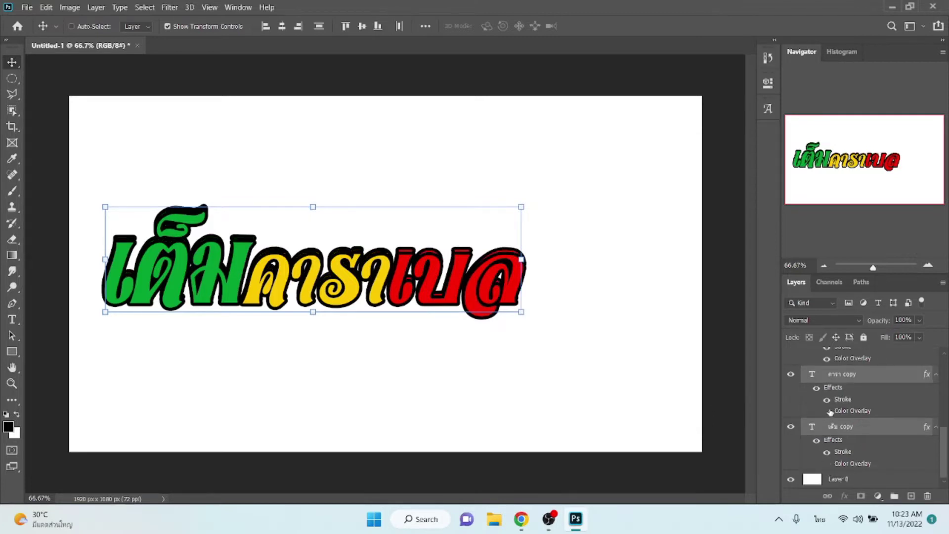
left_click(828, 359)
scroll(893, 422, "up", 3)
scroll(893, 422, "up", 2)
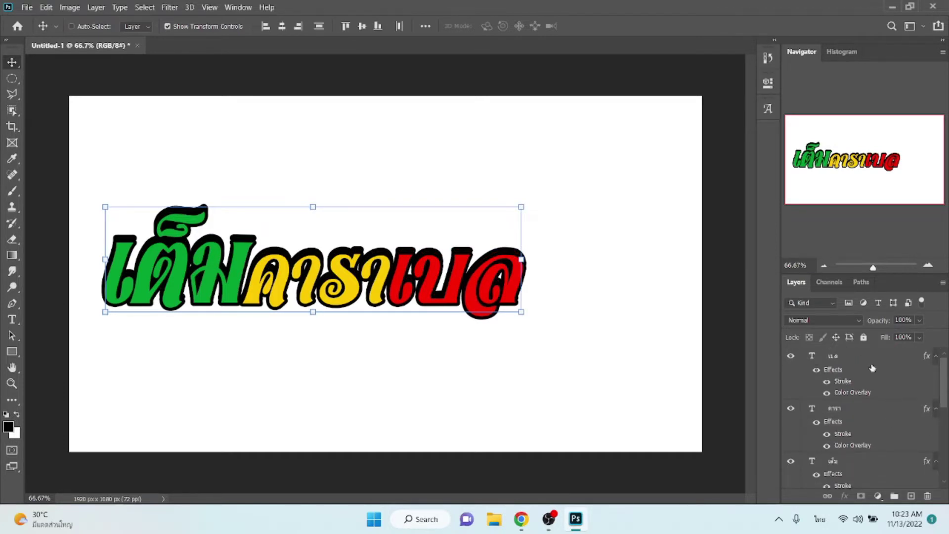
left_click(847, 363)
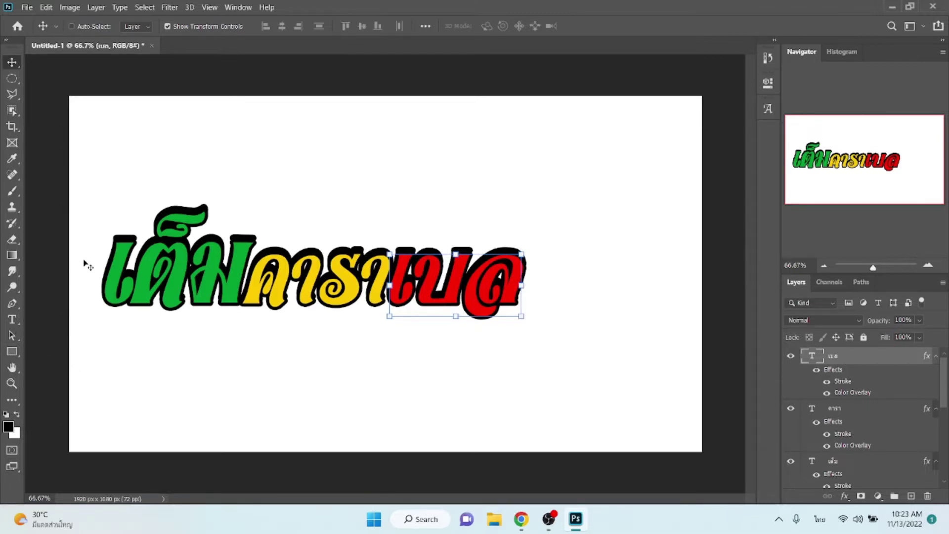
Step: With the Curvature Pen, start a wavy curve across the top of the green and yellow lettering
key("p")
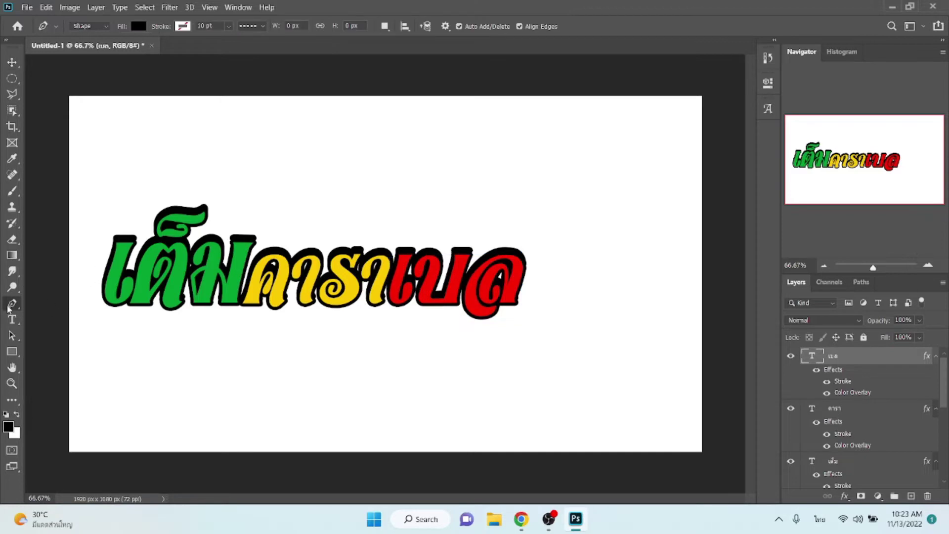
right_click(9, 308)
key("shift+p")
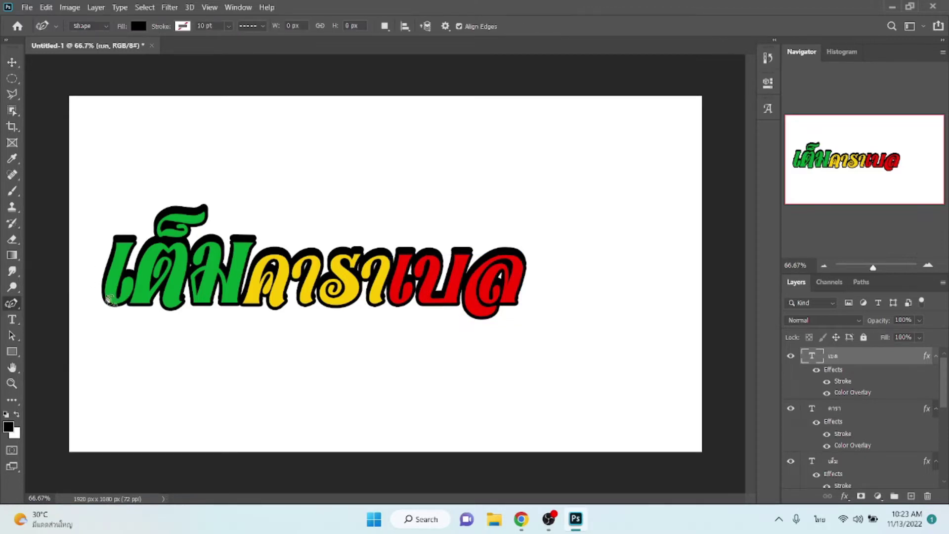
left_click(84, 288)
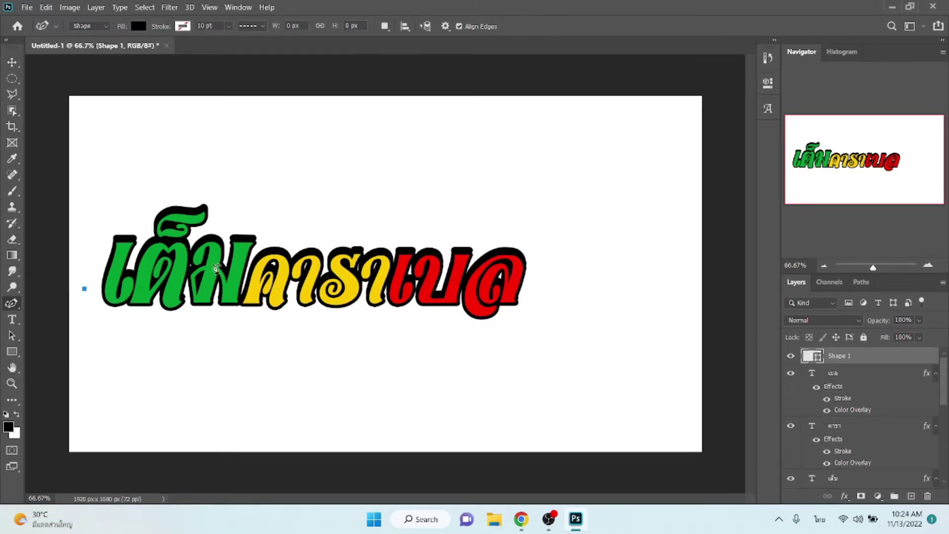
left_click(172, 258)
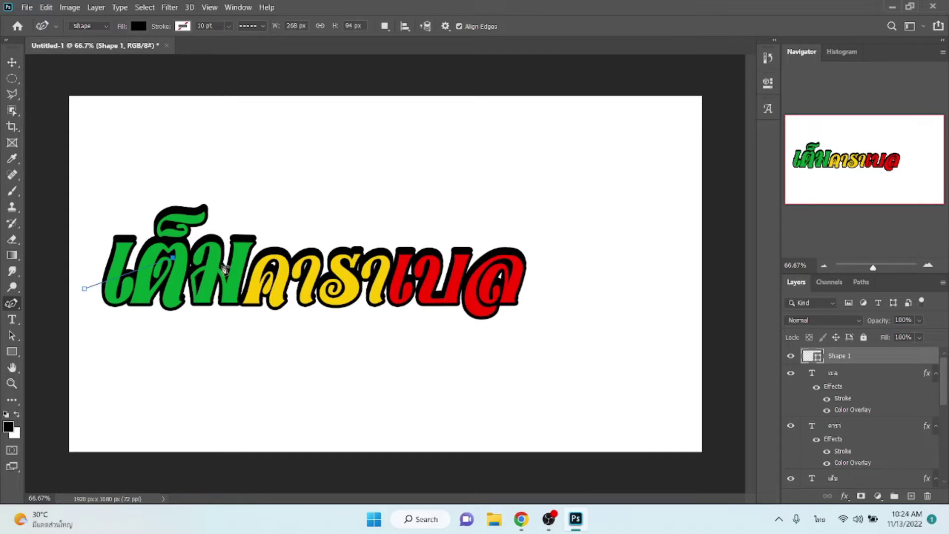
left_click(258, 292)
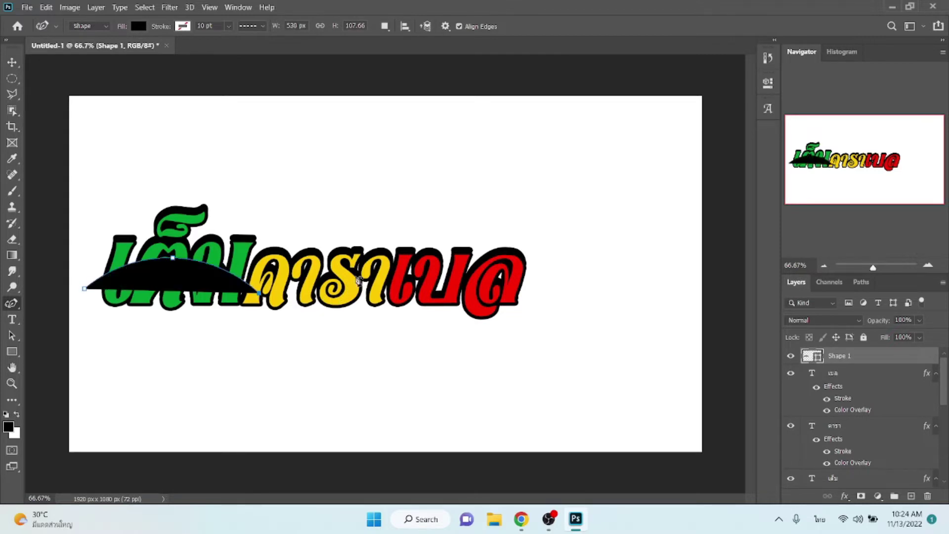
left_click(360, 272)
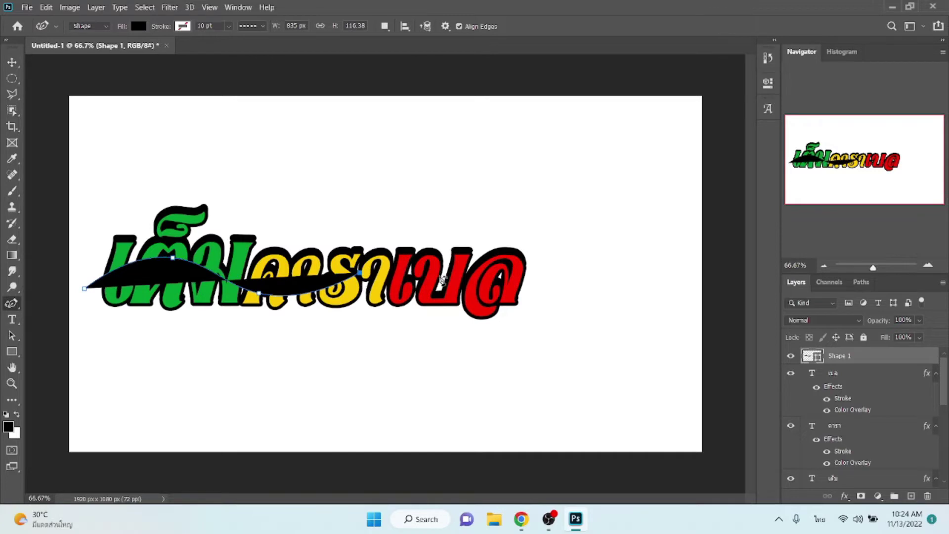
Step: Extend the curve past the word's right end and close it beneath the lettering as black Shape 1
left_click(445, 285)
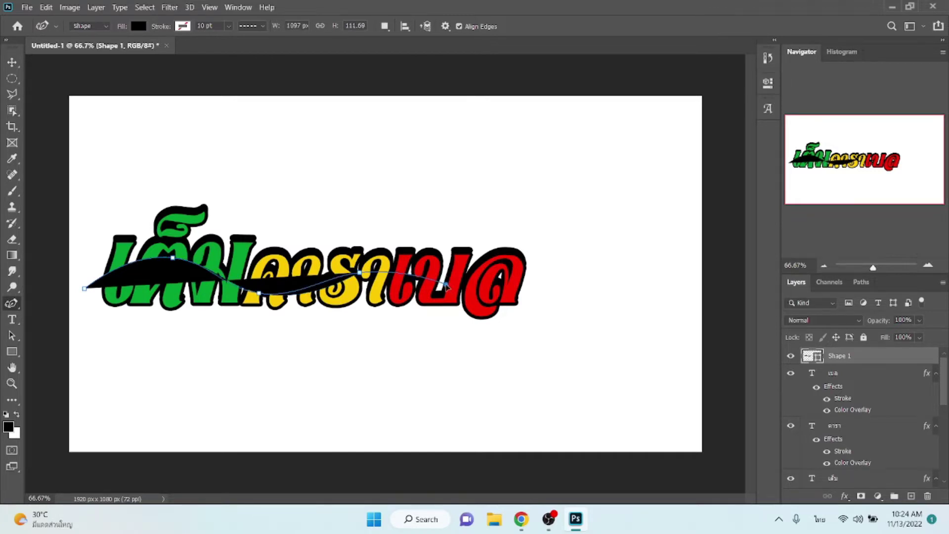
left_click(452, 294)
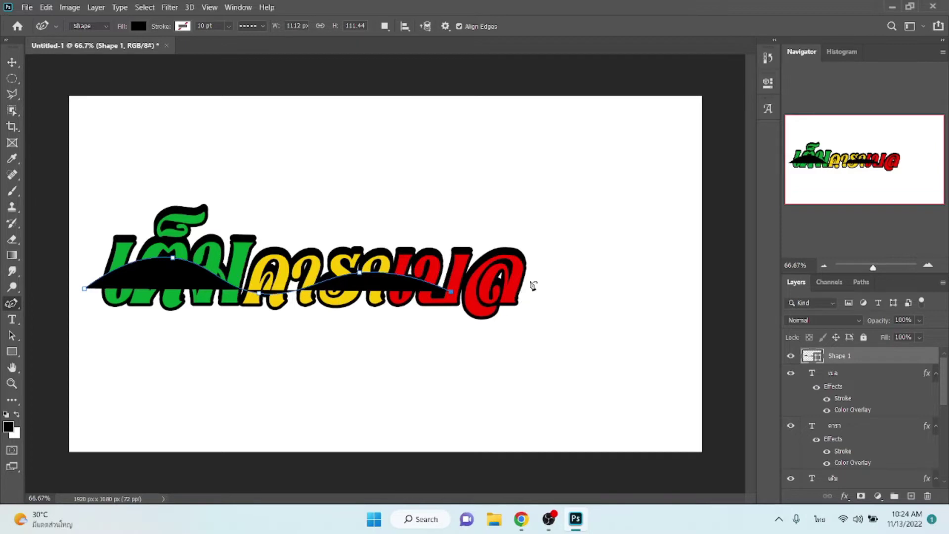
left_click(538, 267)
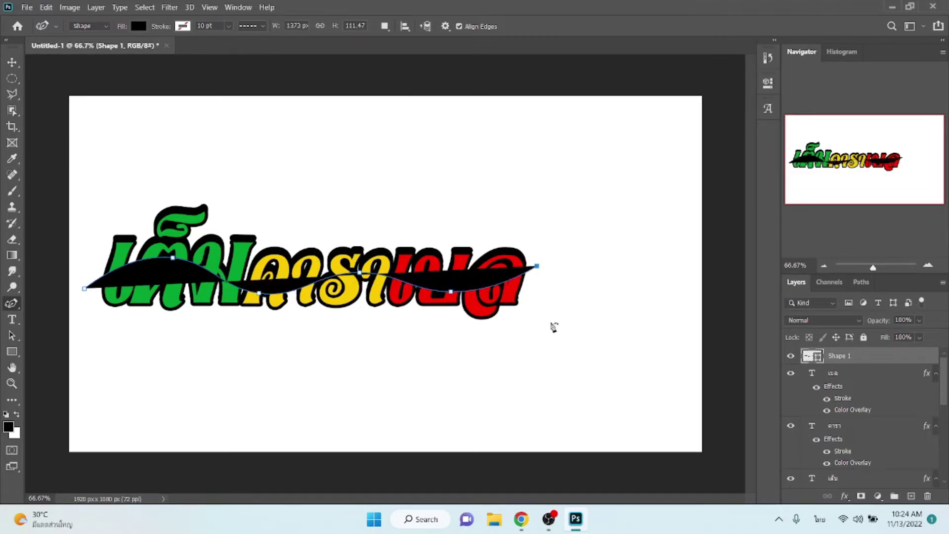
left_click(552, 322)
left_click(97, 332)
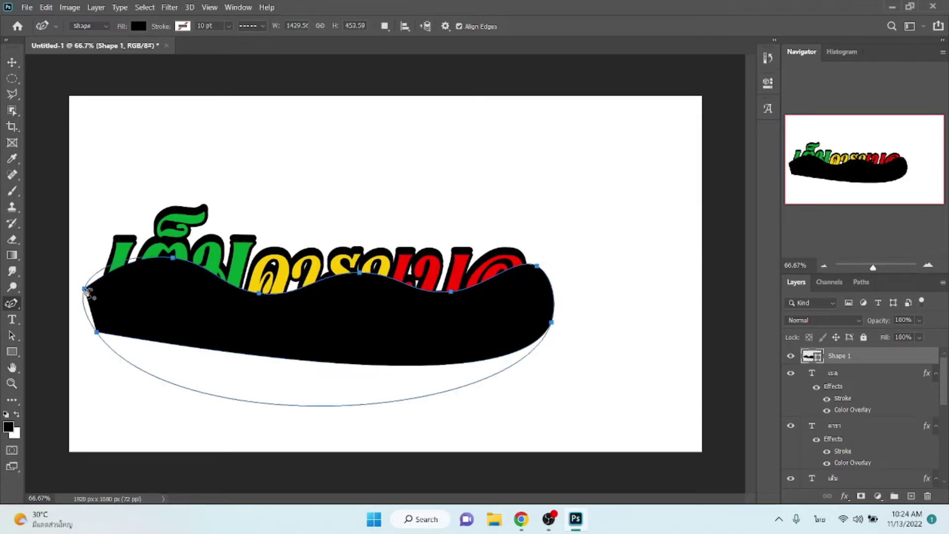
left_click(84, 288)
key("Return")
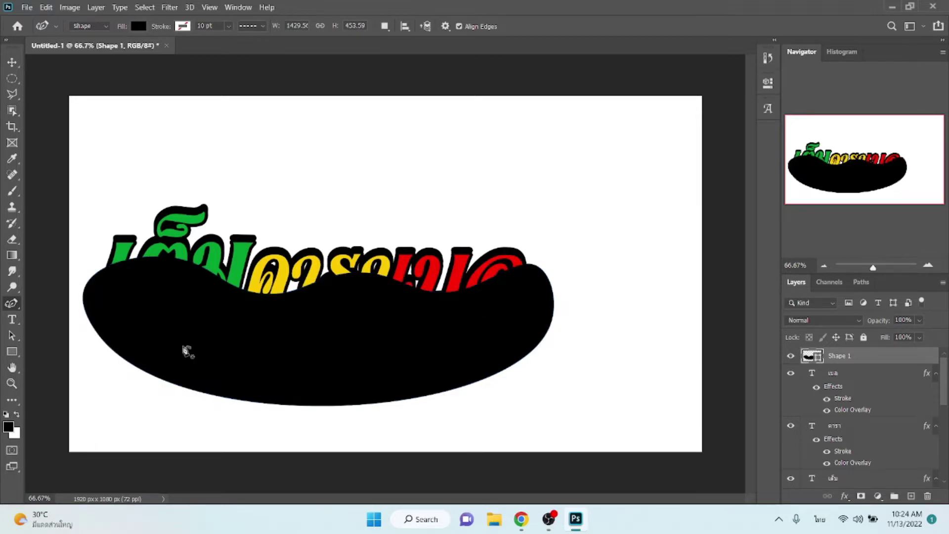
right_click(838, 360)
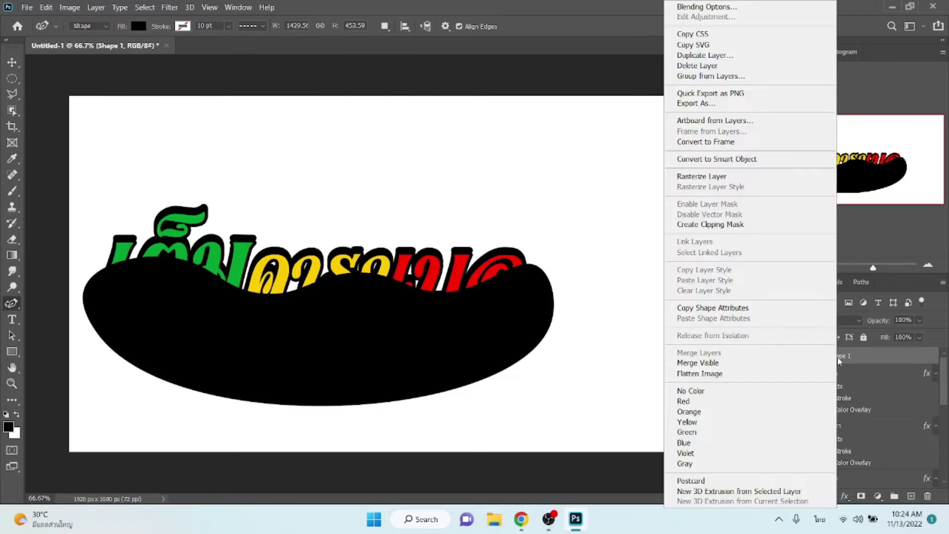
Step: Rasterize Shape 1 and select the red เบล text layer
left_click(705, 178)
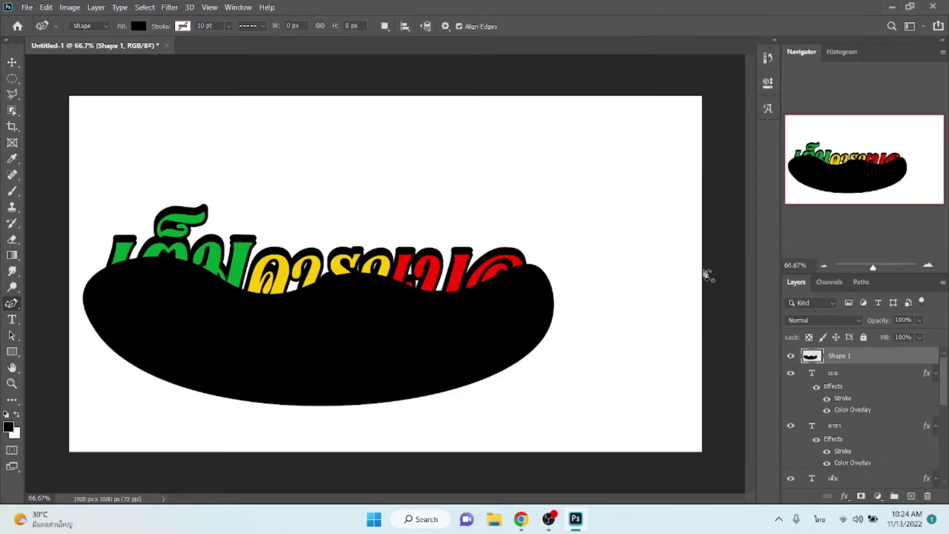
key("v")
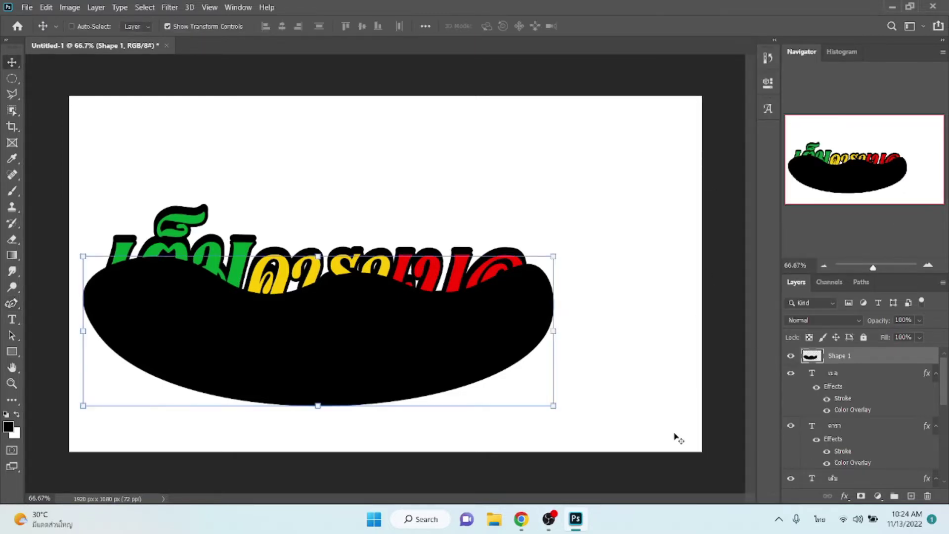
left_click(855, 379)
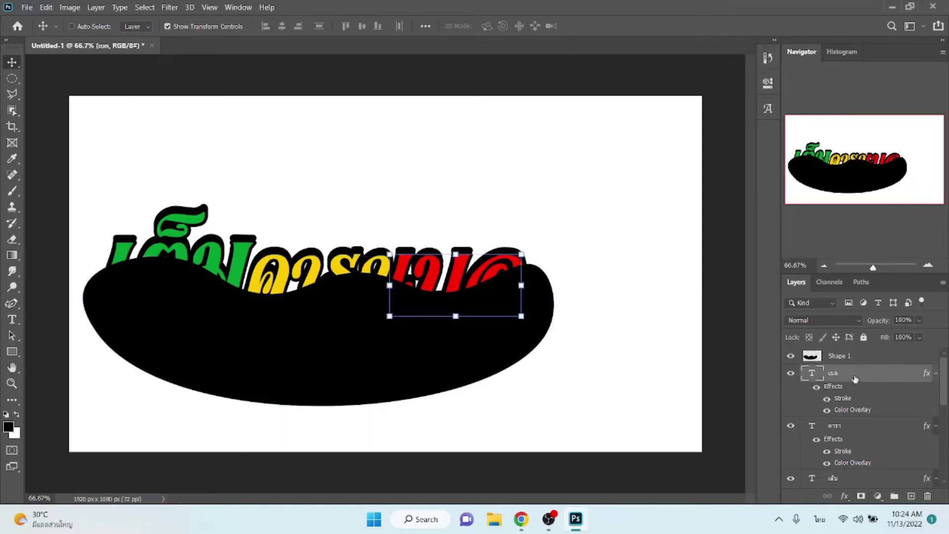
Step: Object-select the เบล letters and copy that area of Shape 1 to new Layer 1
key("w")
mouse_move(357, 216)
left_mouse_down()
mouse_move(554, 369)
mouse_move(562, 365)
left_mouse_up()
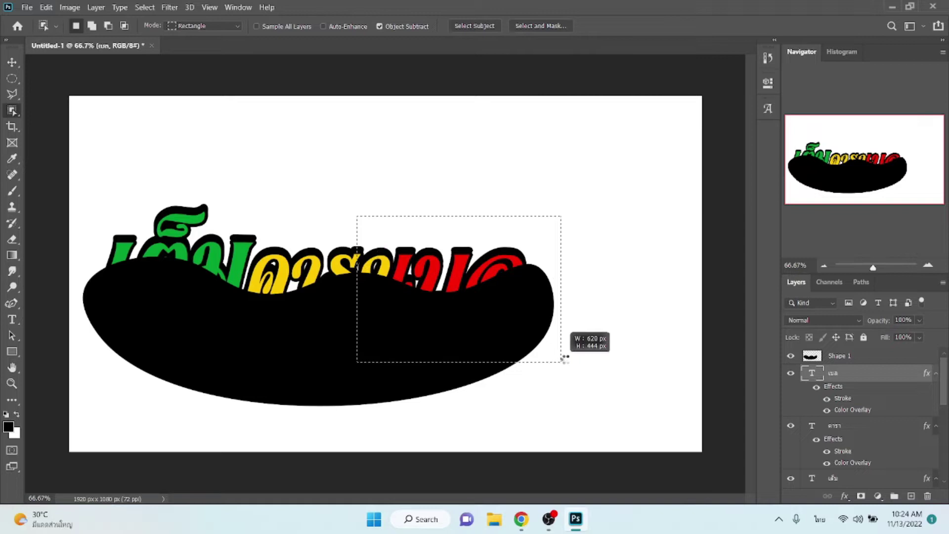
left_click_drag(568, 360, 568, 360)
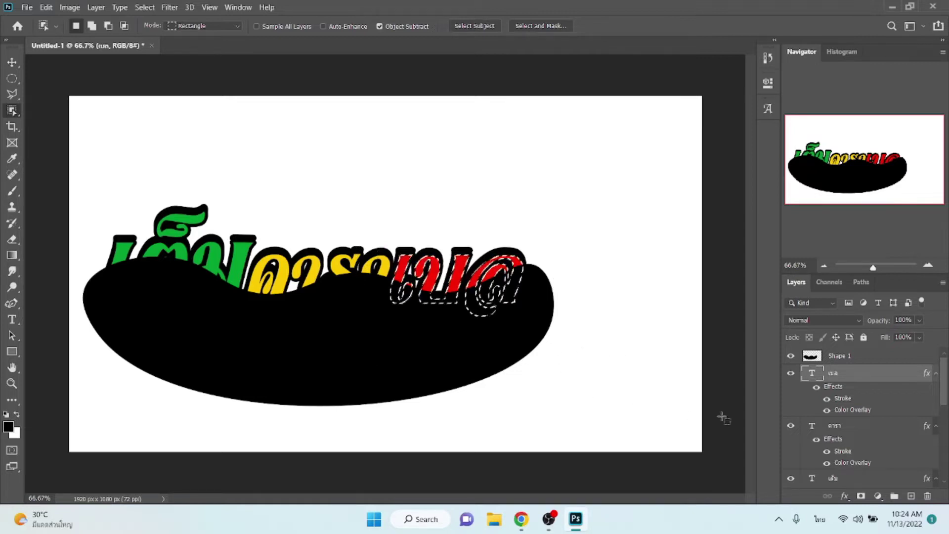
left_click(835, 357)
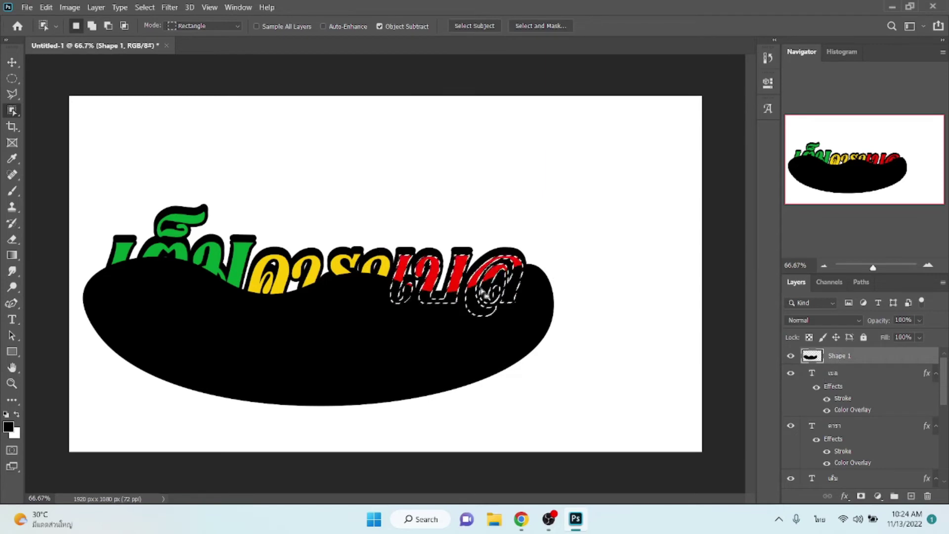
right_click(482, 288)
left_click(544, 161)
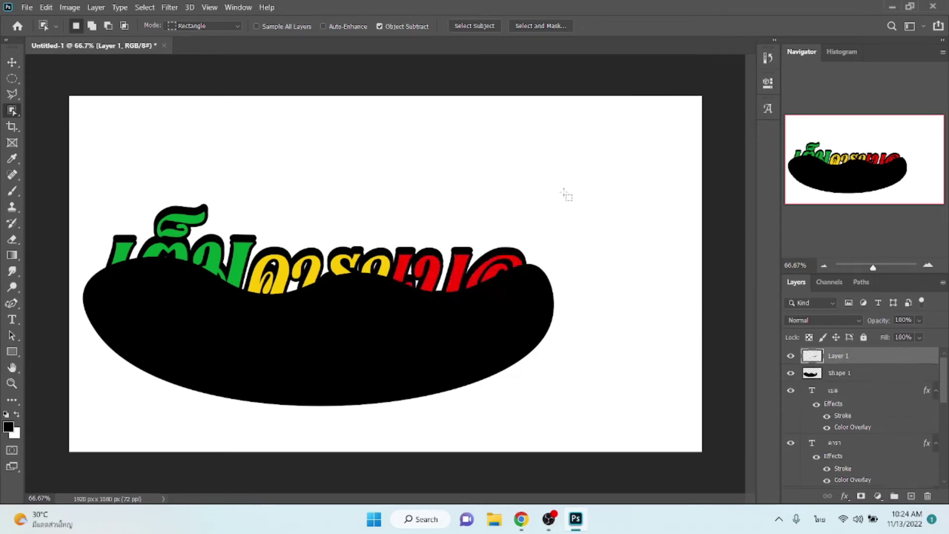
Step: Give Layer 1 a 5 px inside stroke in the bright red sampled from the lettering
left_click(844, 496)
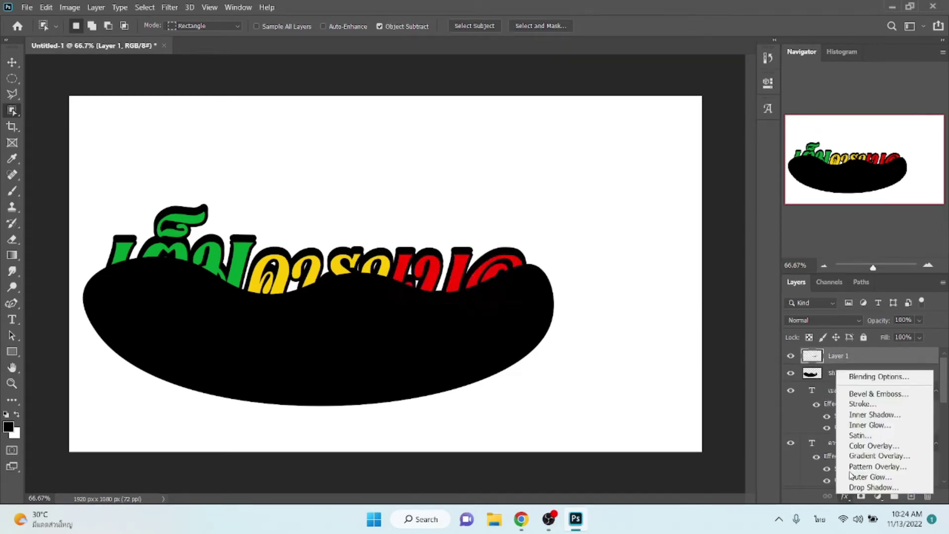
left_click(857, 404)
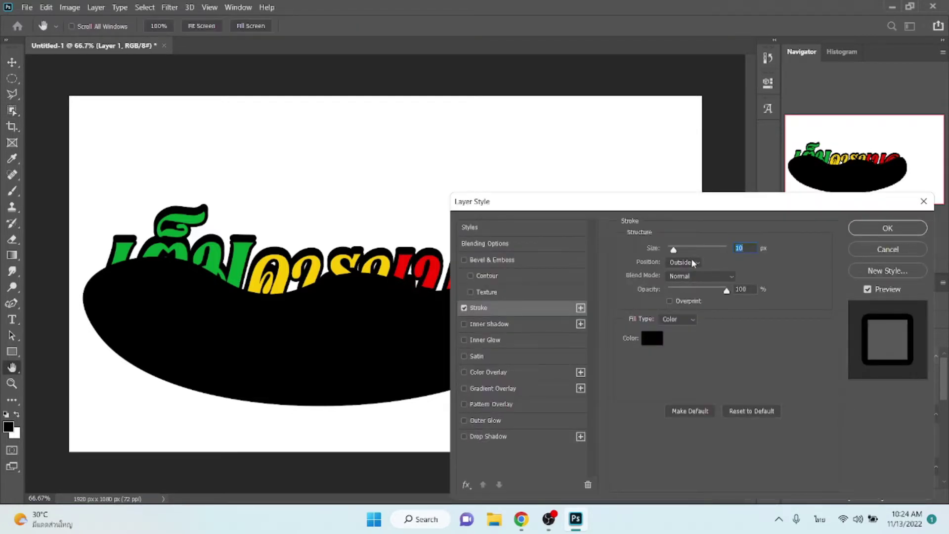
left_click(693, 263)
left_click(687, 286)
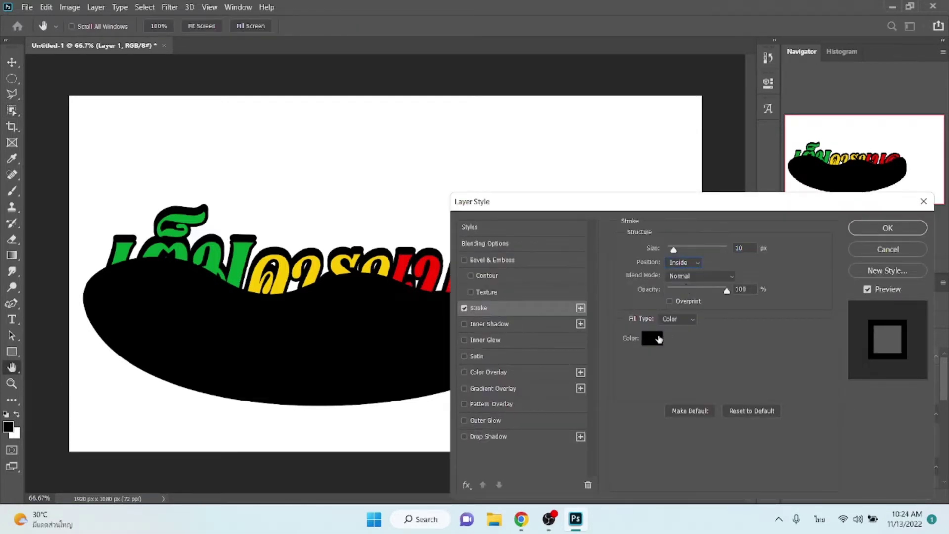
left_click(653, 339)
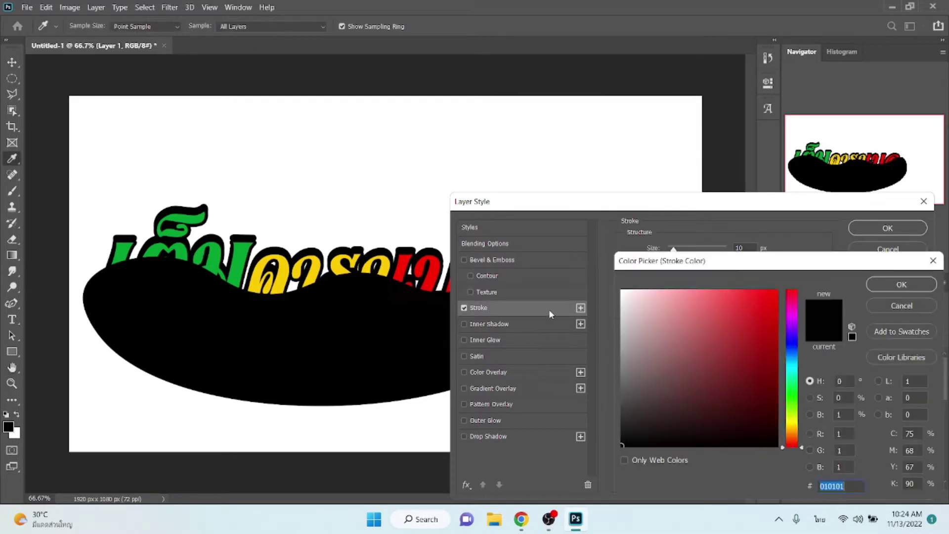
left_click(435, 272)
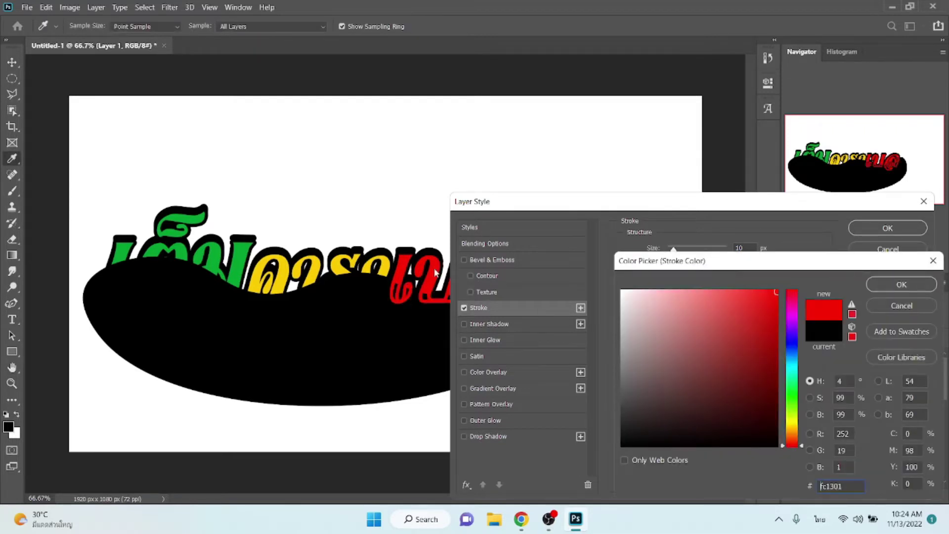
left_click(877, 286)
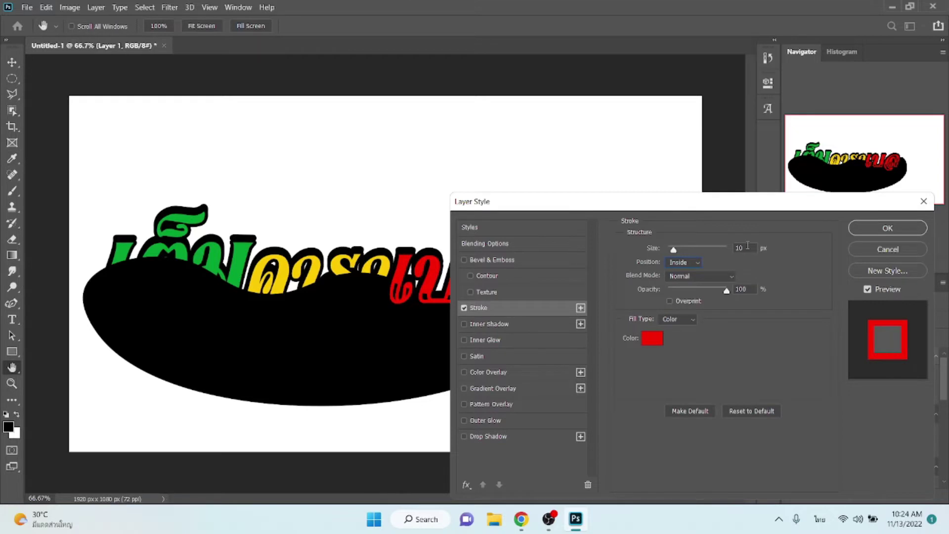
key("Down")
key("Down")
key("Down")
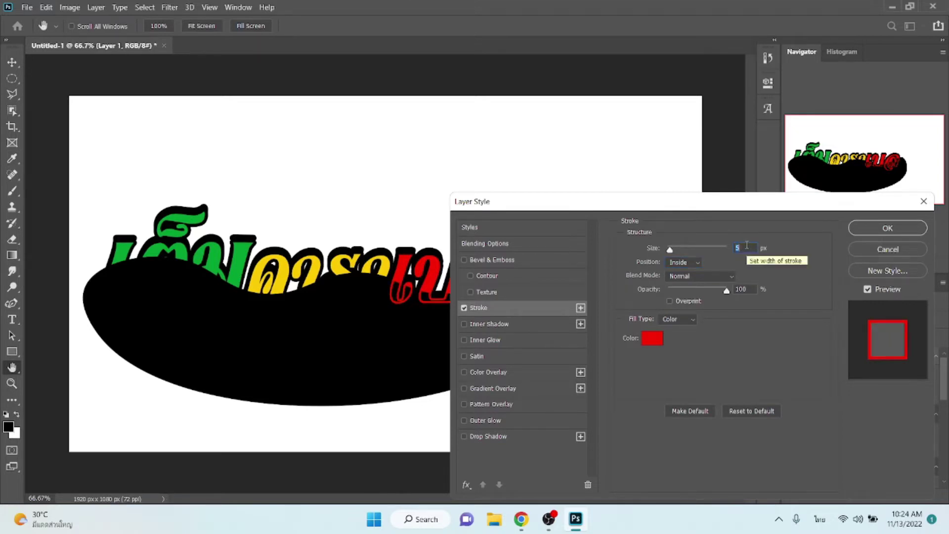
left_click(652, 338)
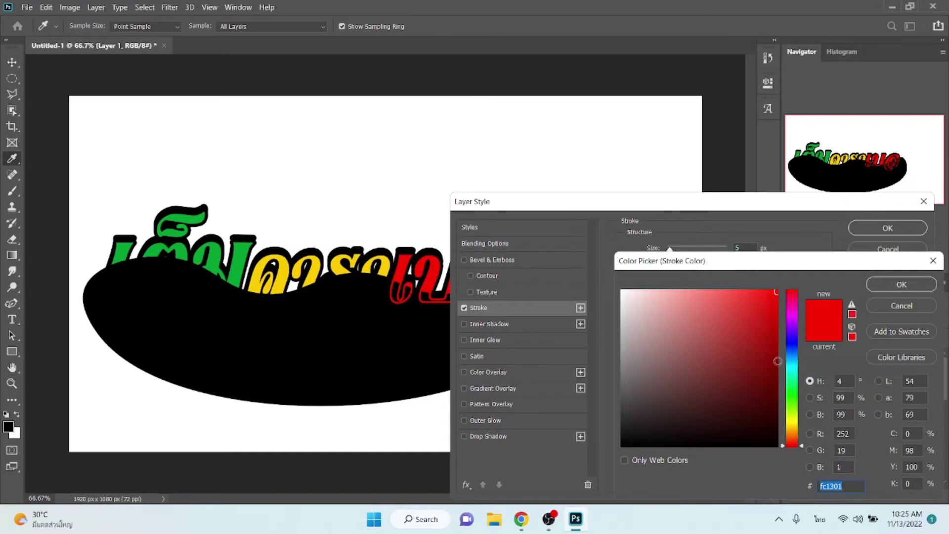
type("8b0a01")
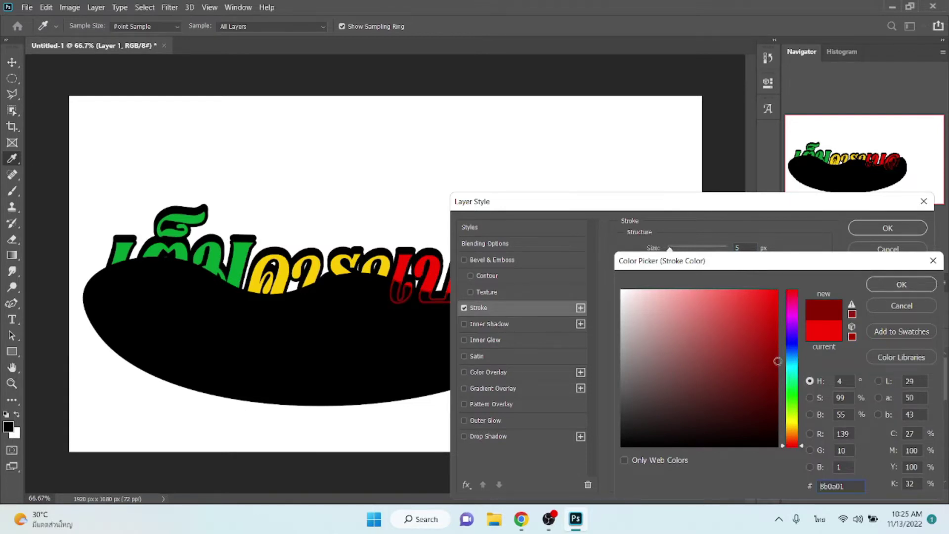
left_click(889, 310)
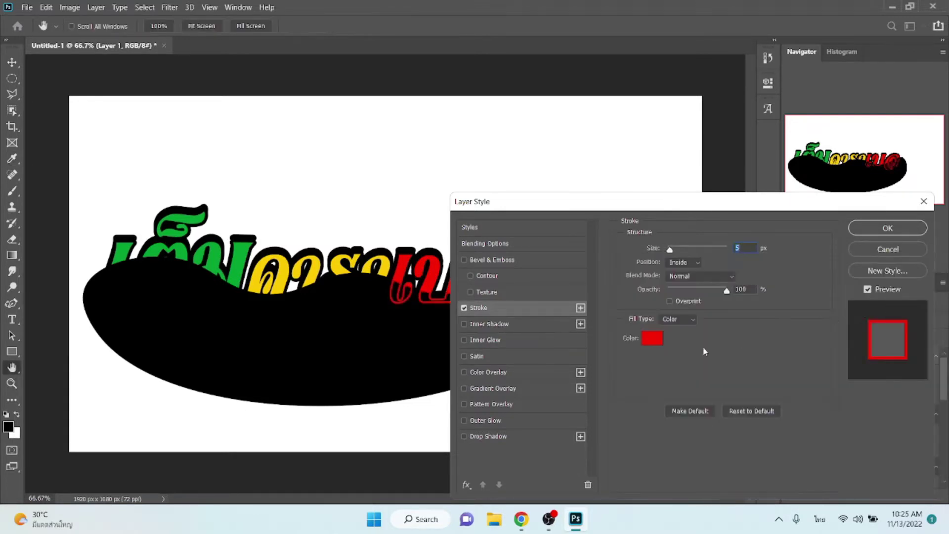
Step: Add a dark red colour overlay to Layer 1's letters and apply both effects
left_click(509, 371)
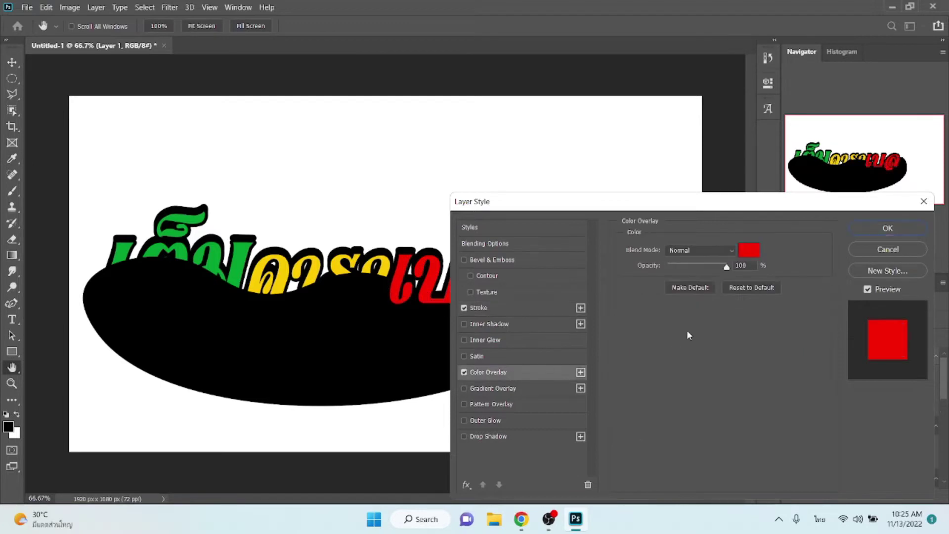
left_click(758, 256)
left_click(778, 360)
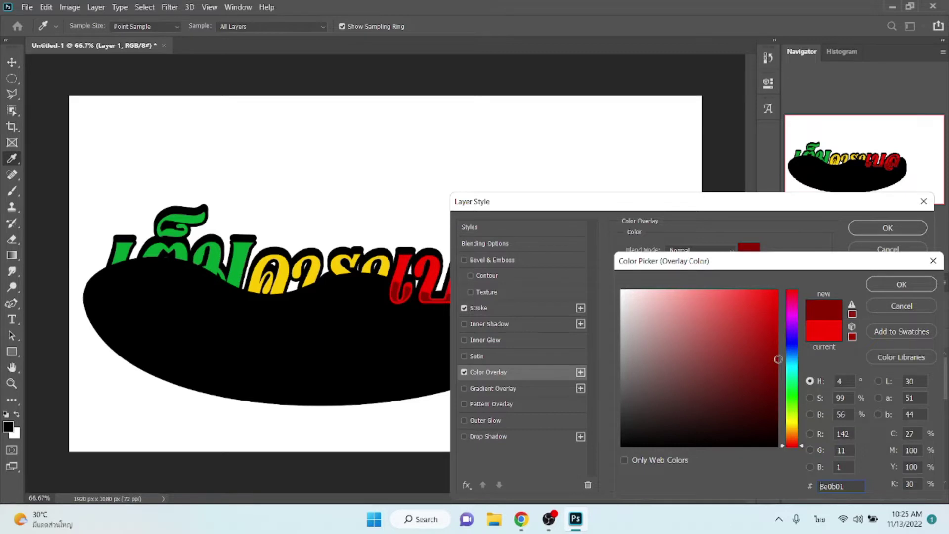
left_click(483, 126)
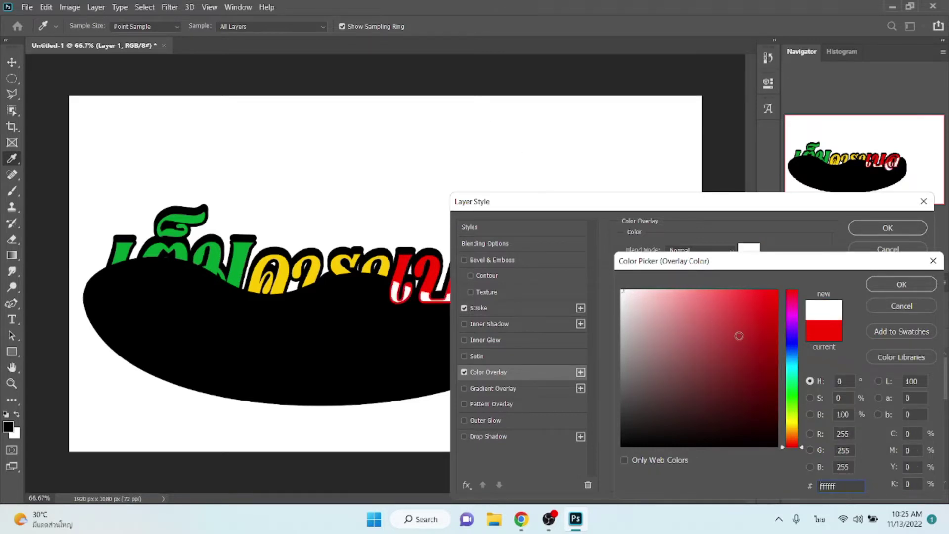
left_click(776, 351)
left_click(887, 286)
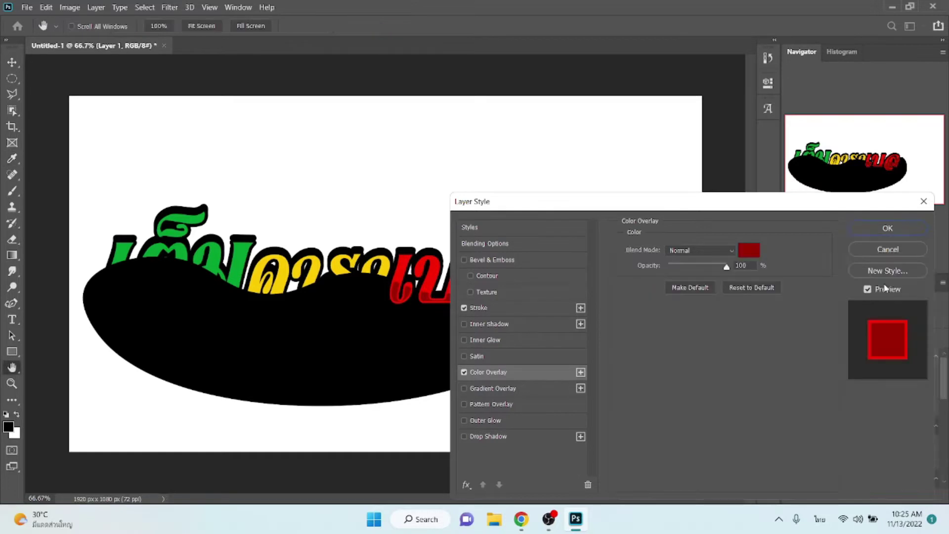
left_click(874, 229)
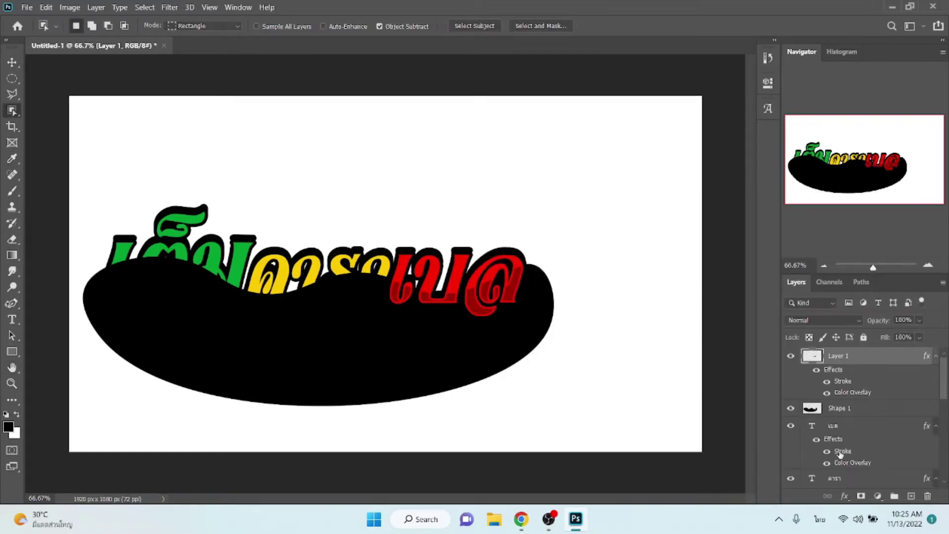
Step: Cut the middle word's covered area out of Shape 1 into a new layer with Layer Via Cut
left_click(843, 479)
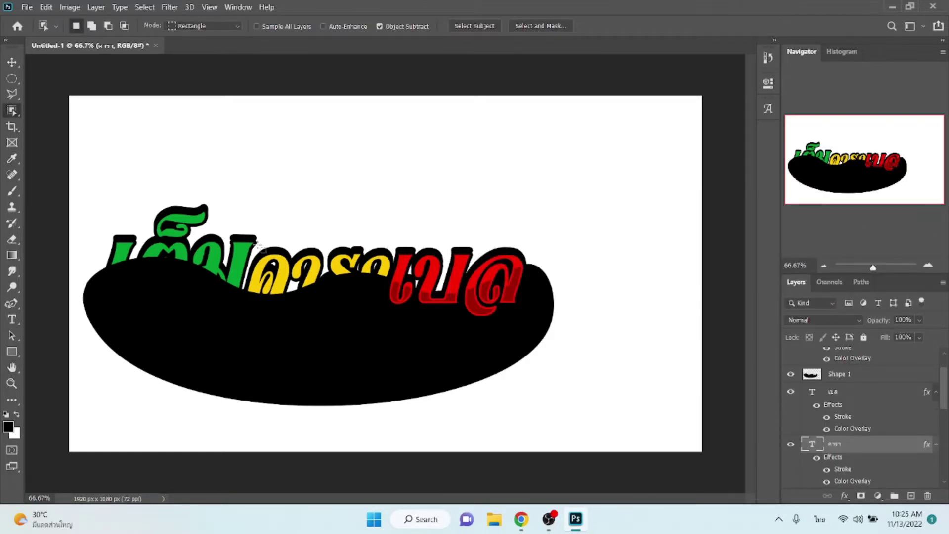
mouse_move(203, 186)
left_mouse_down()
mouse_move(349, 359)
mouse_move(425, 367)
left_mouse_up()
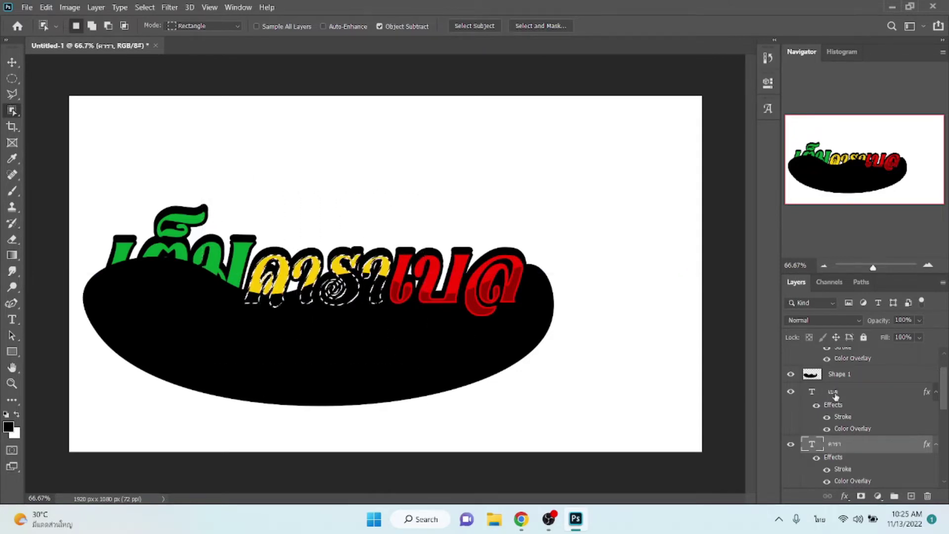
left_click(446, 362, "ctrl")
right_click(341, 305)
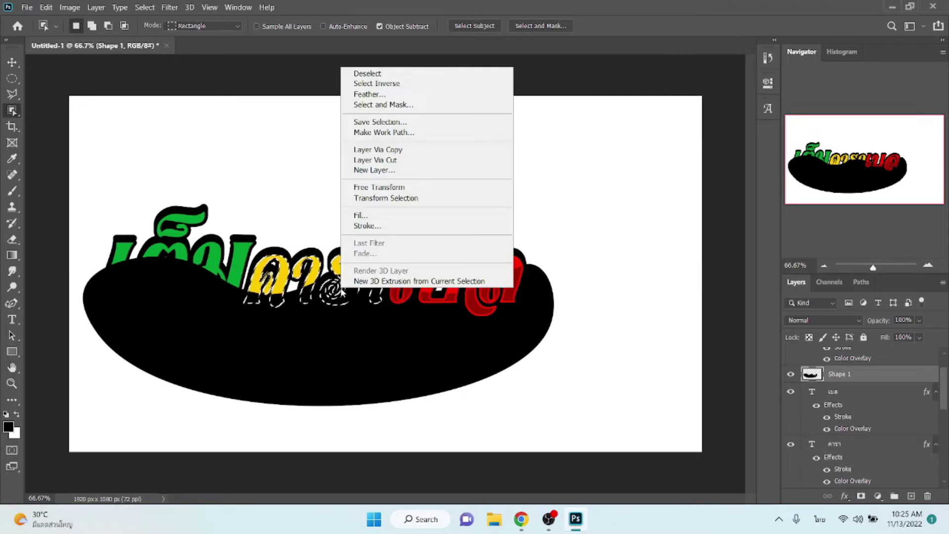
left_click(392, 161)
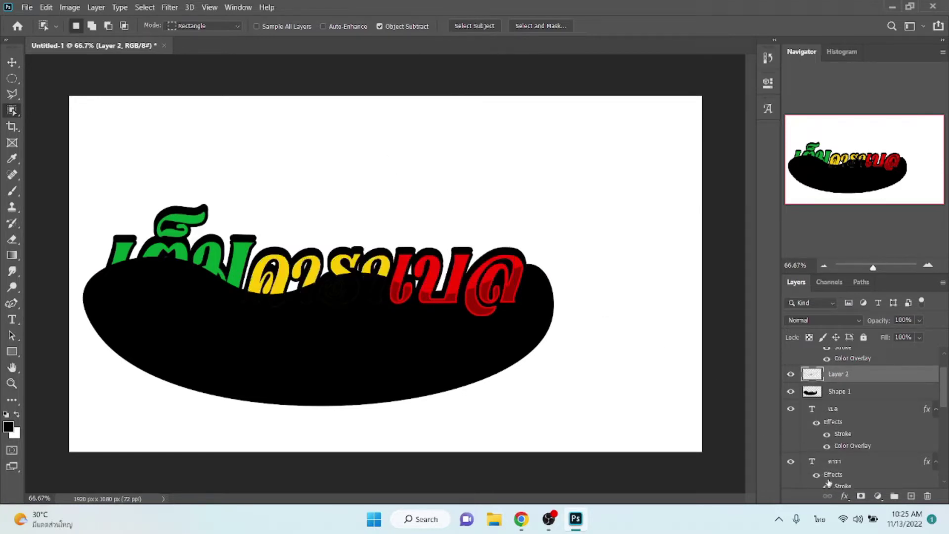
Step: Give Layer 2 a stroke in the yellow sampled from the middle word
left_click(845, 496)
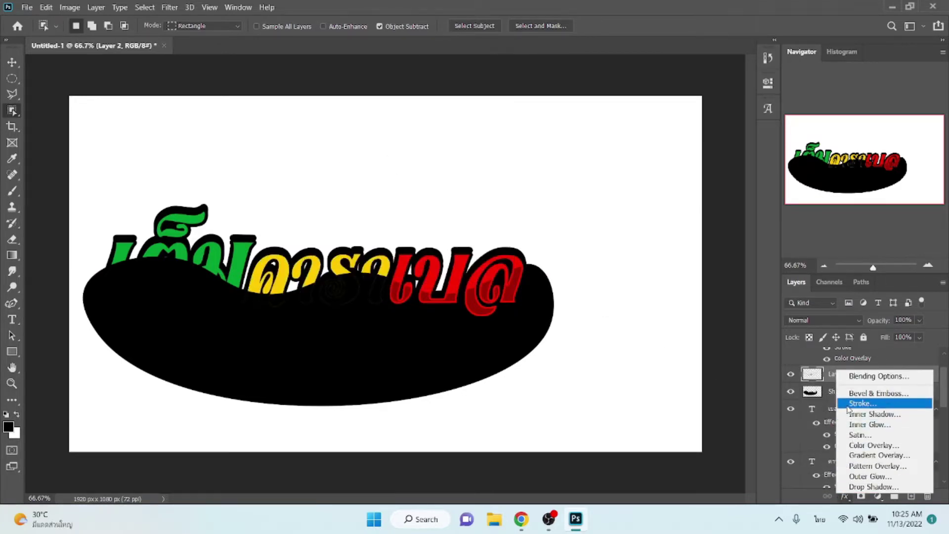
left_click(848, 404)
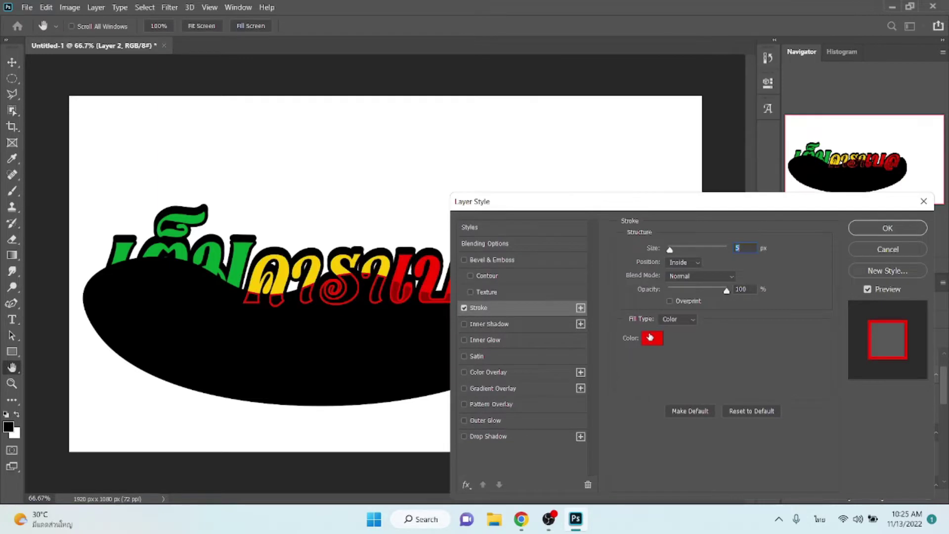
left_click(650, 338)
left_click(340, 264)
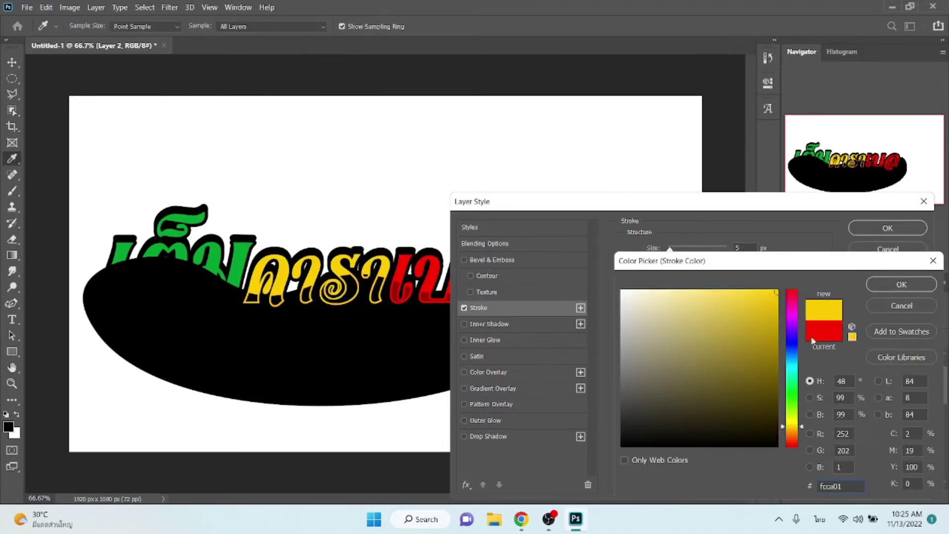
left_click(897, 286)
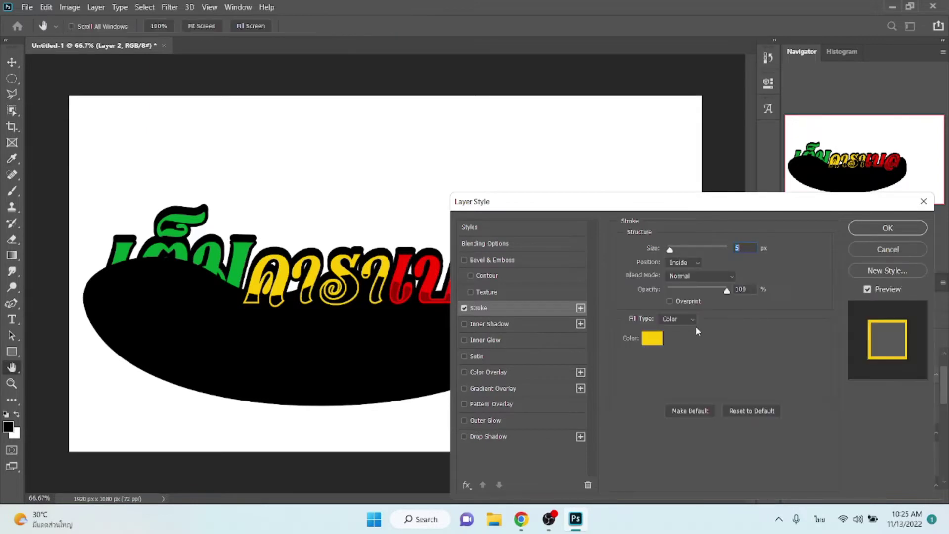
Step: Add an orange fc7d01 colour overlay to Layer 2 and apply the effects
left_click(483, 374)
left_click(748, 251)
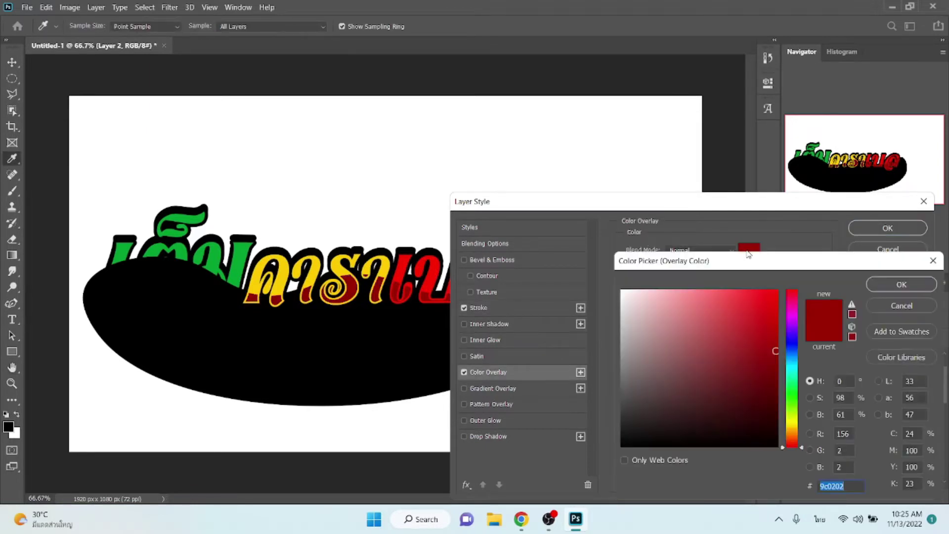
left_click(341, 268)
left_click(795, 439)
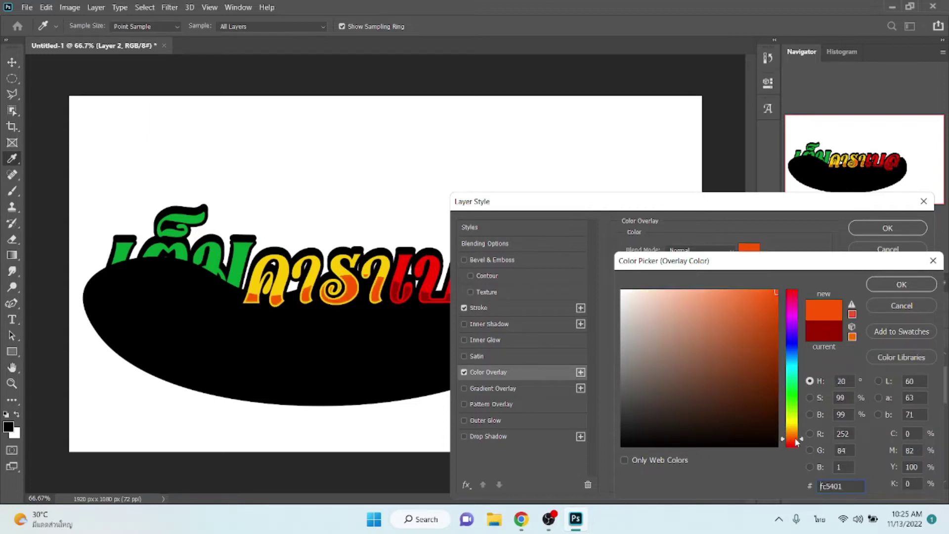
left_click(797, 432)
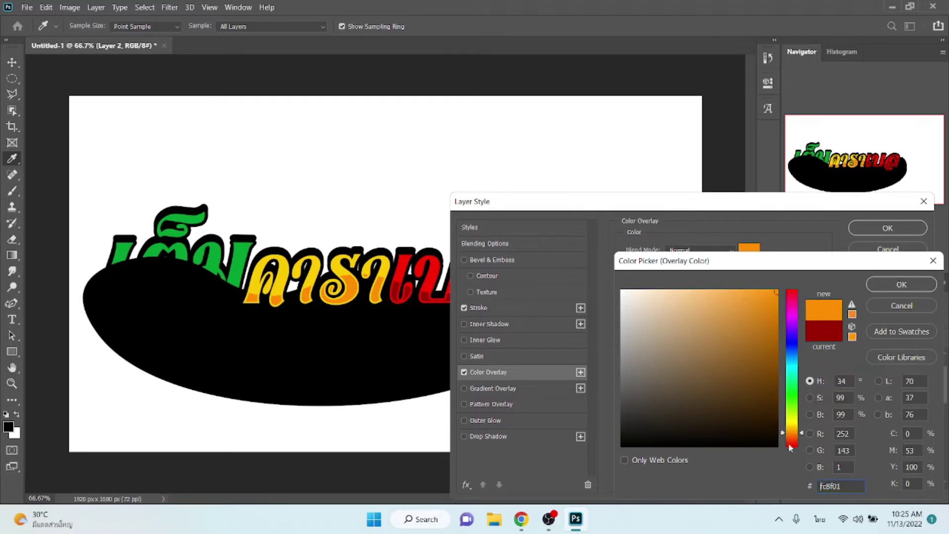
left_click_drag(796, 433, 796, 434)
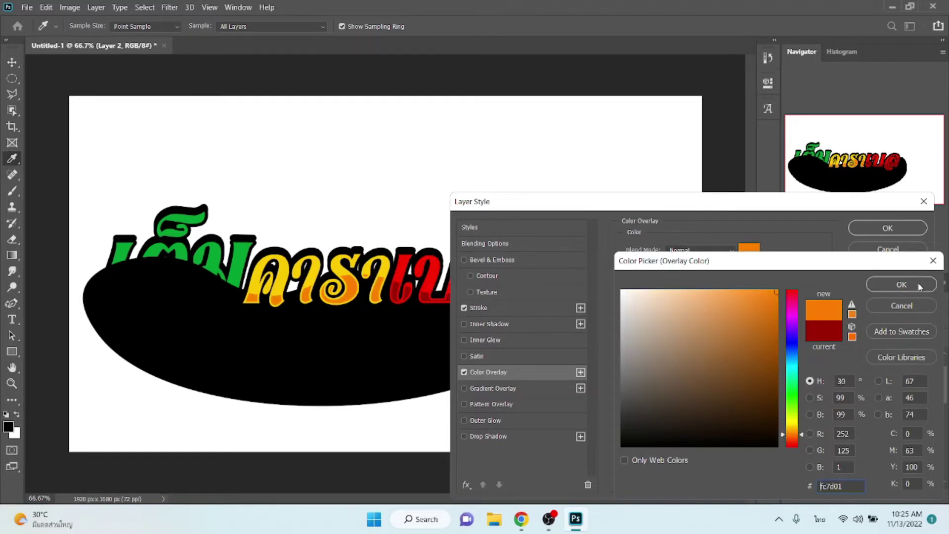
left_click(902, 285)
left_click(888, 228)
Step: Cut the area around เต็ม out of Shape 1 into a new layer with Layer Via Cut
scroll(845, 446, "up", 1)
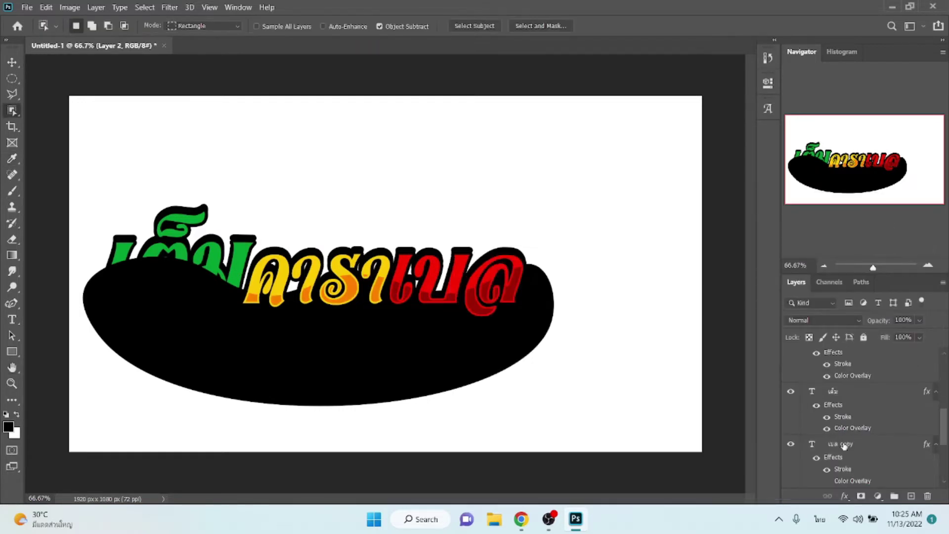
left_click(845, 395)
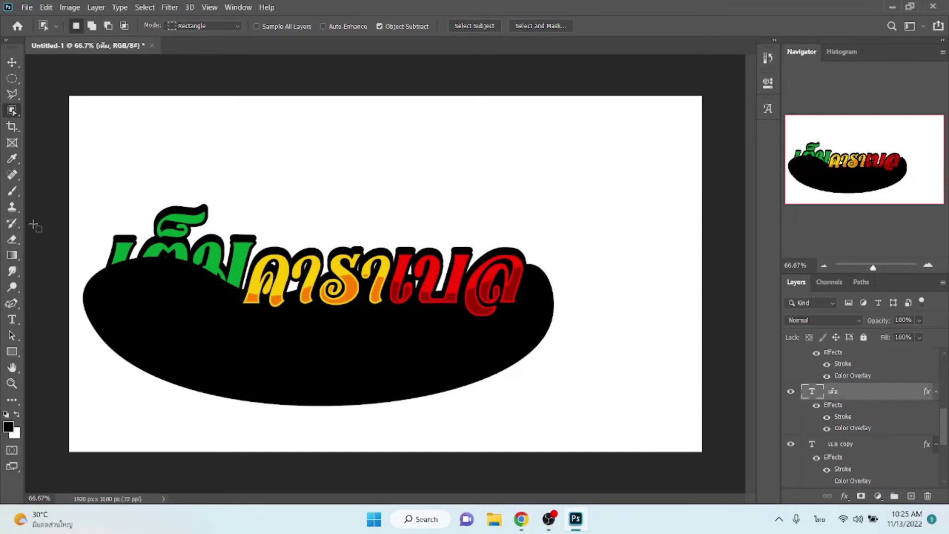
left_click_drag(78, 187, 271, 355)
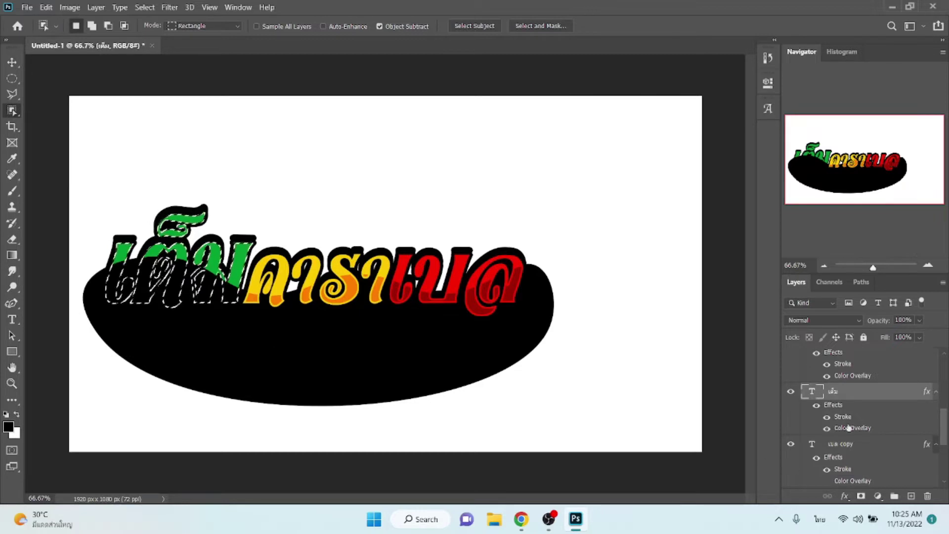
scroll(876, 410, "up", 3)
scroll(877, 410, "up", 1)
left_click(873, 426)
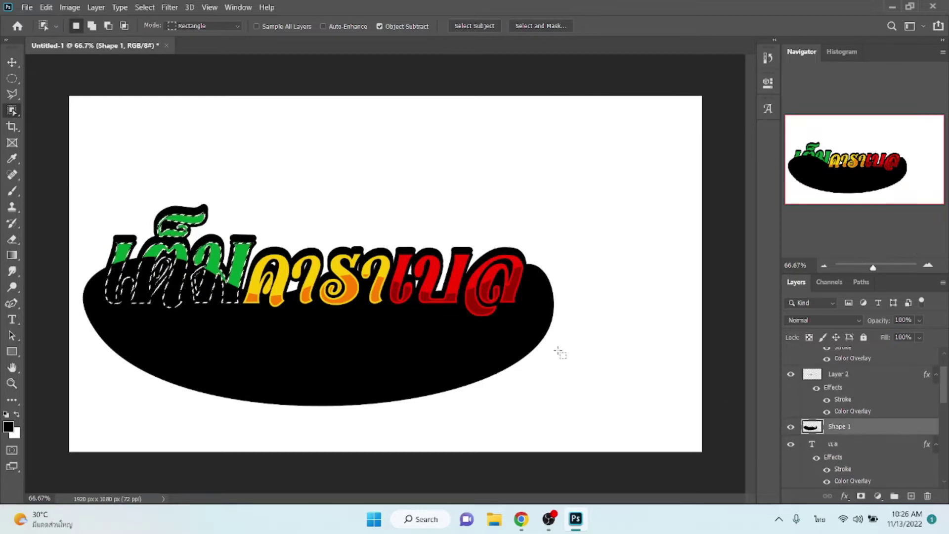
right_click(179, 295)
left_click(198, 165)
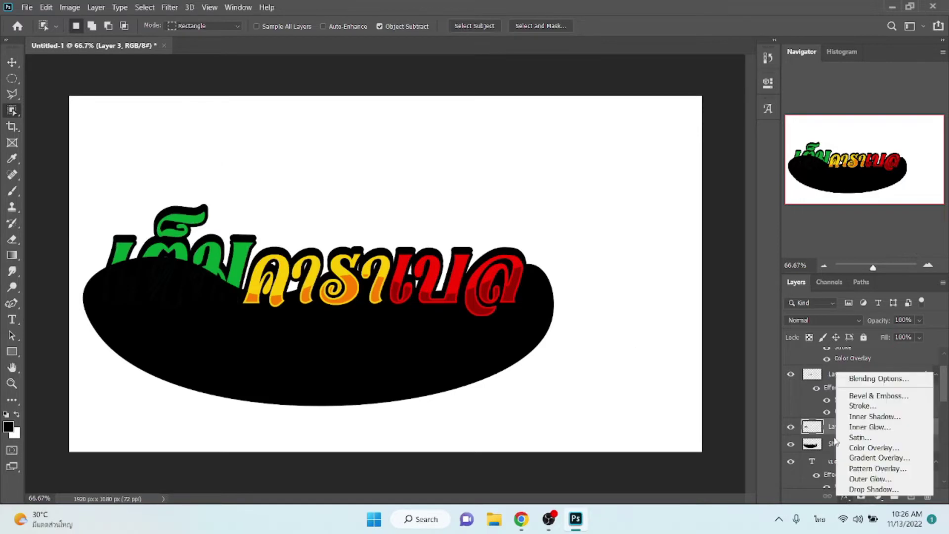
Step: Outline Layer 3 with a green 039e32 stroke sampled from เต็ม
left_click(845, 496)
left_click(861, 406)
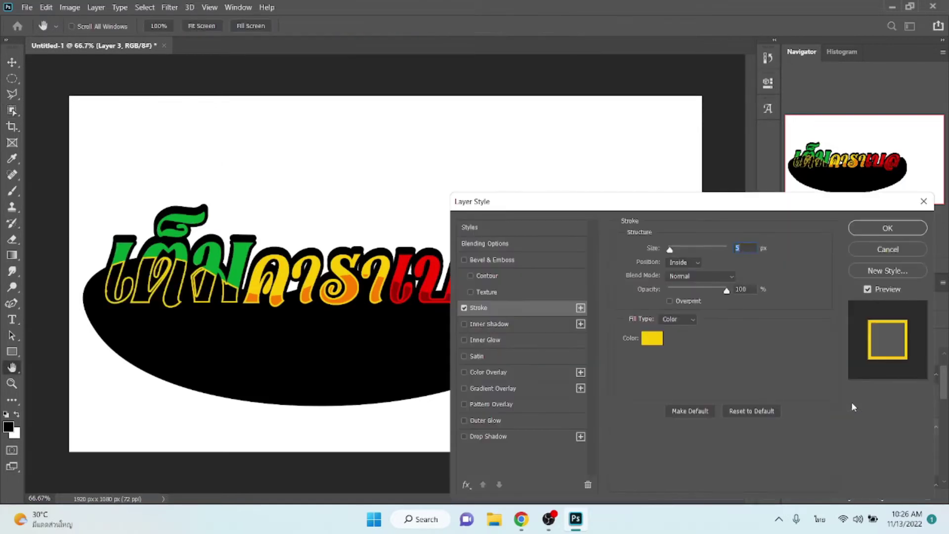
left_click(655, 340)
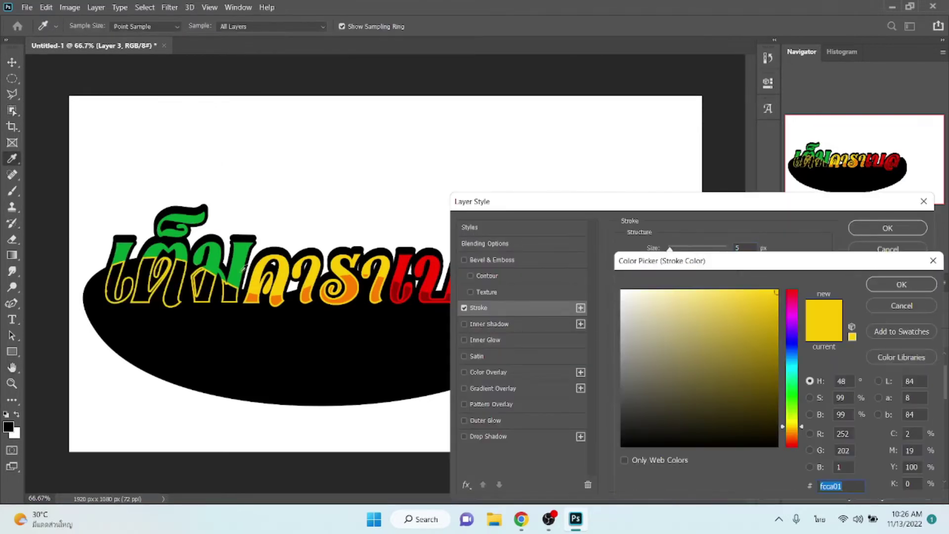
left_click(242, 268)
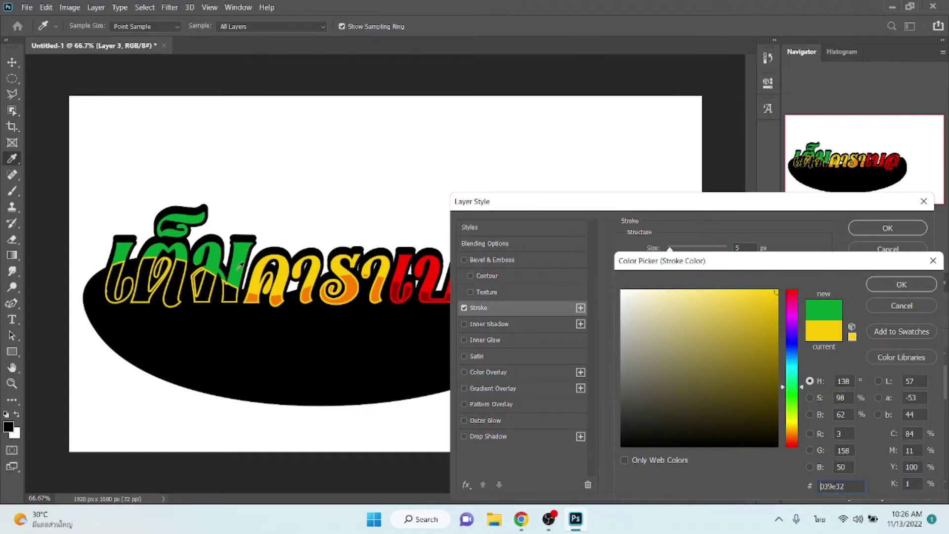
left_click(887, 286)
Step: Add a bright green 06fd51 colour overlay to Layer 3
left_click(518, 378)
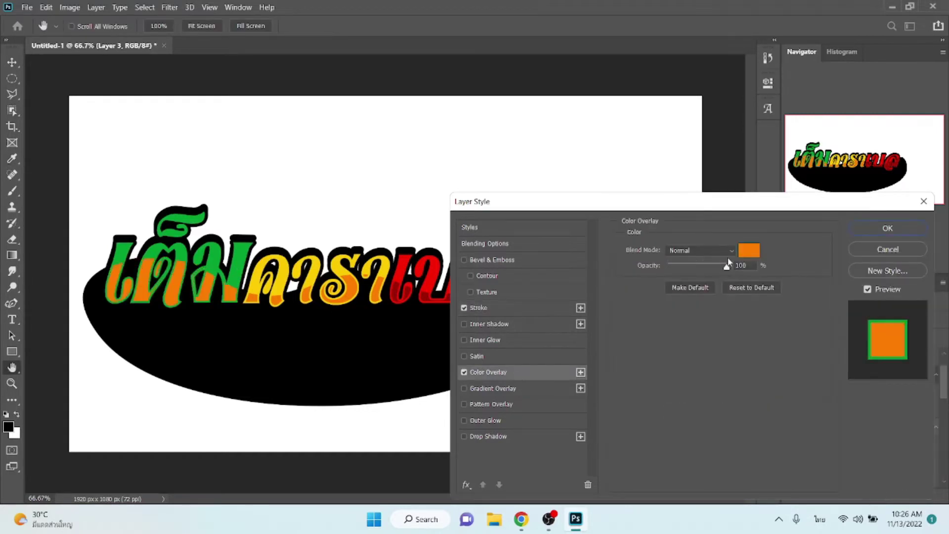
left_click(749, 250)
left_click(240, 262)
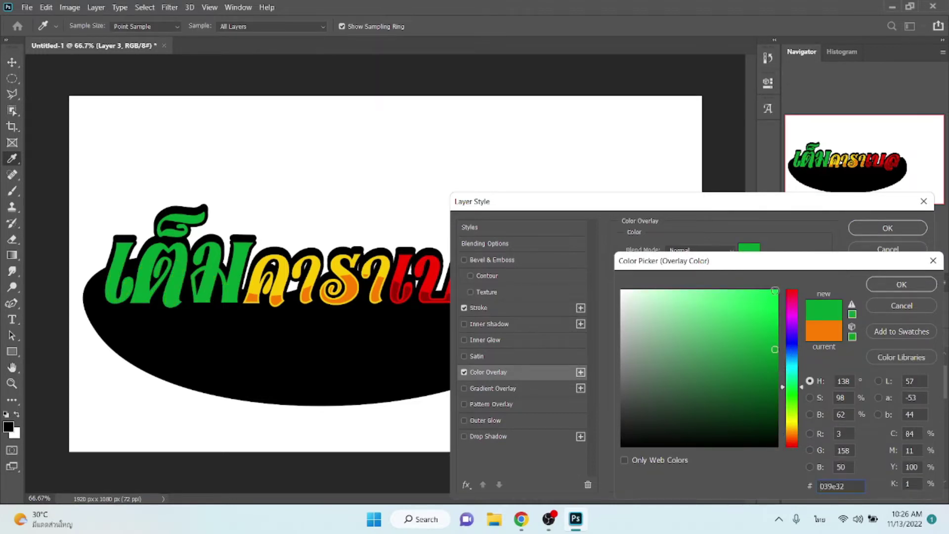
left_click(775, 291)
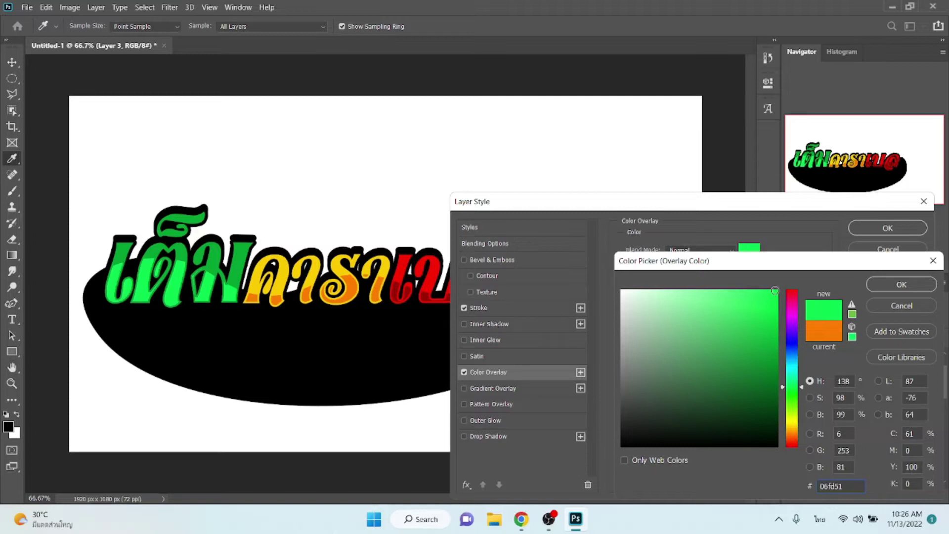
left_click(873, 290)
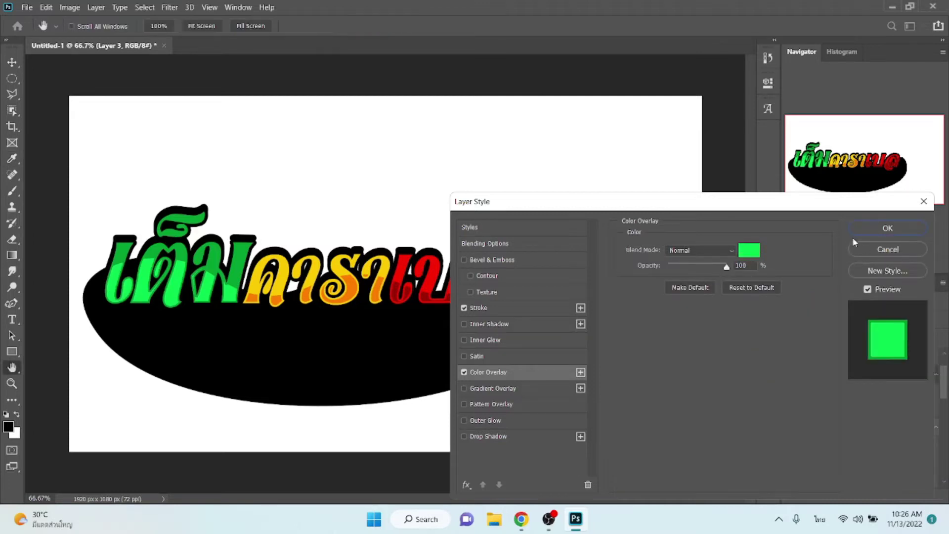
Step: Apply Layer 3's effects, then delete the black ellipse Shape 1 layer and switch to the Move tool
left_click(890, 225)
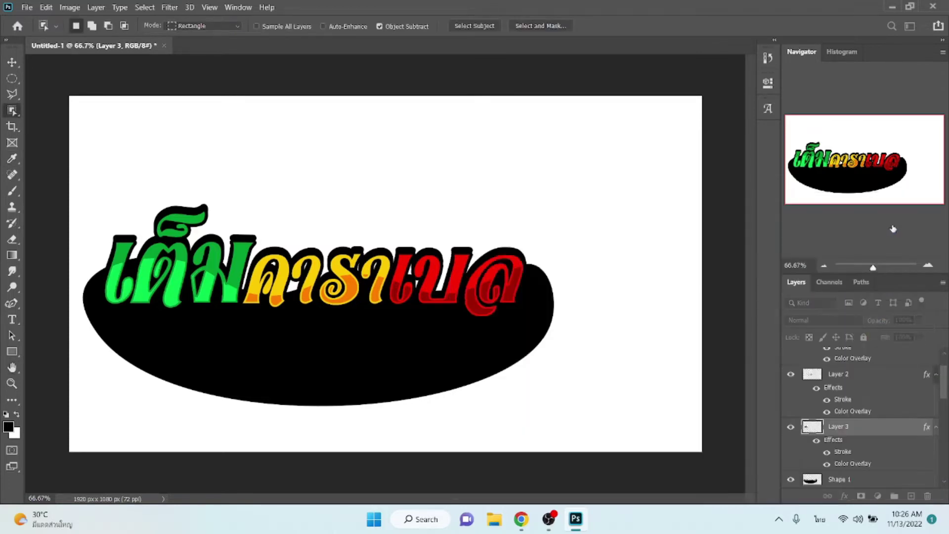
left_click(836, 480)
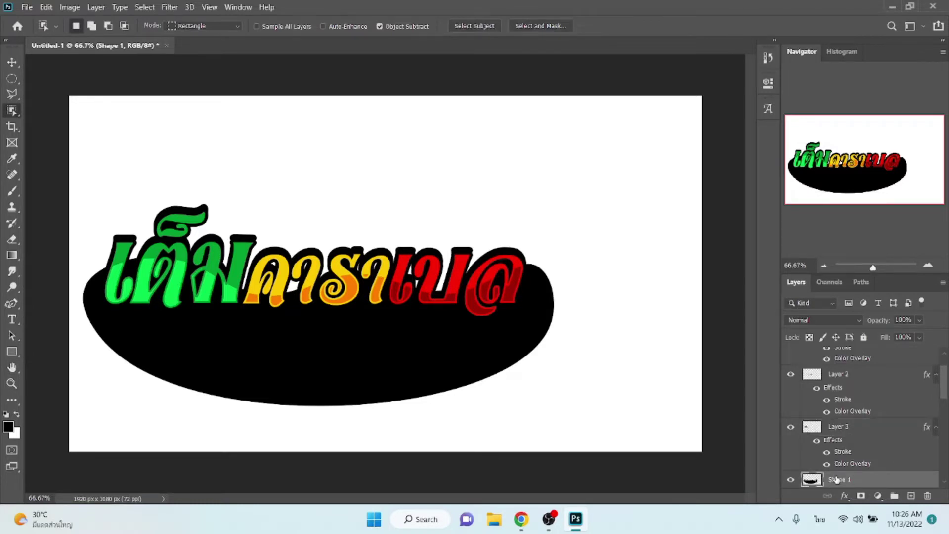
key("Delete")
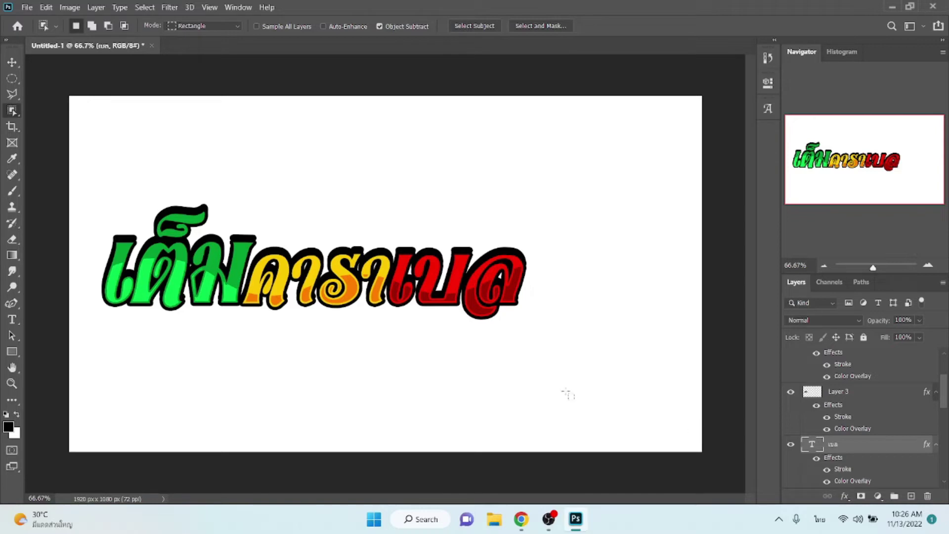
key("v")
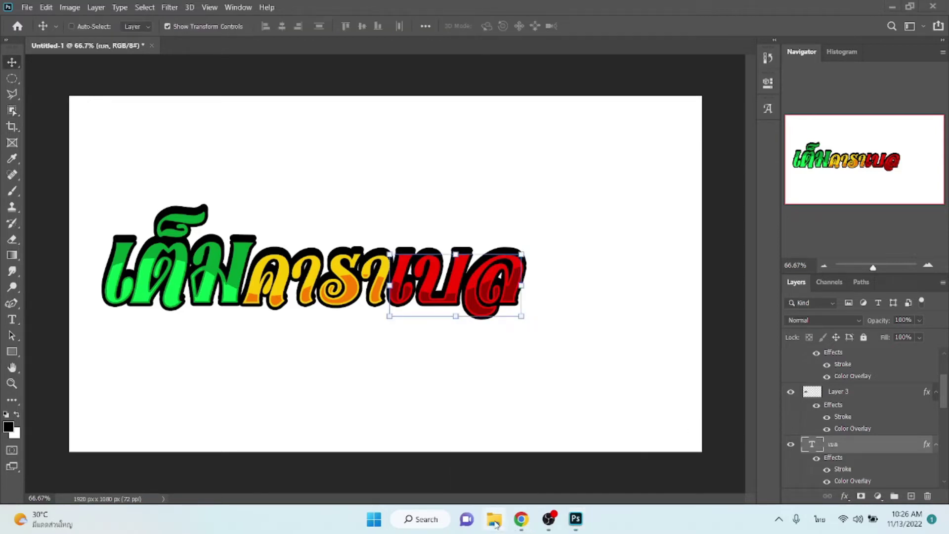
left_click(495, 520)
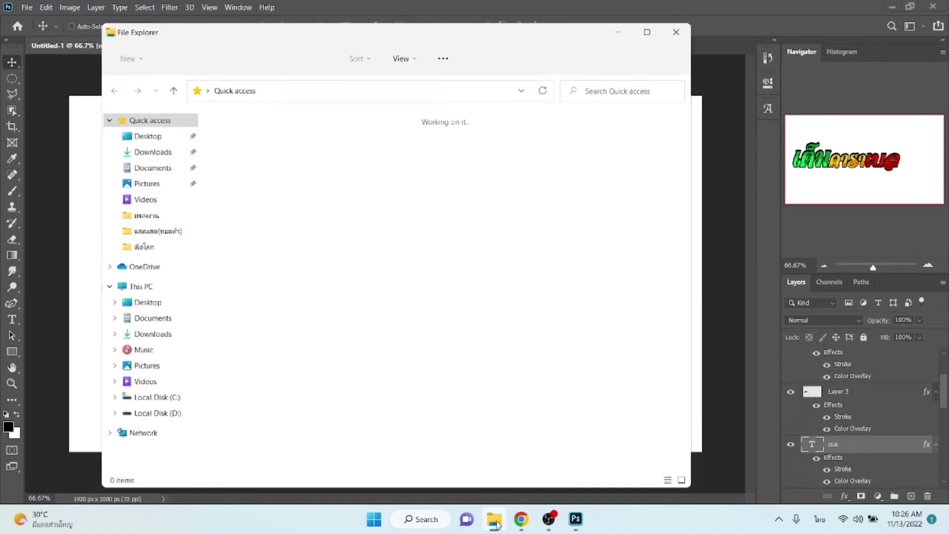
Step: Browse Local Disk (D:) > รูปภาพ to the drive-download-20210803T064816Z-001 folder and select Mario image ไม่มีชื่อ 40-1
left_click(171, 414)
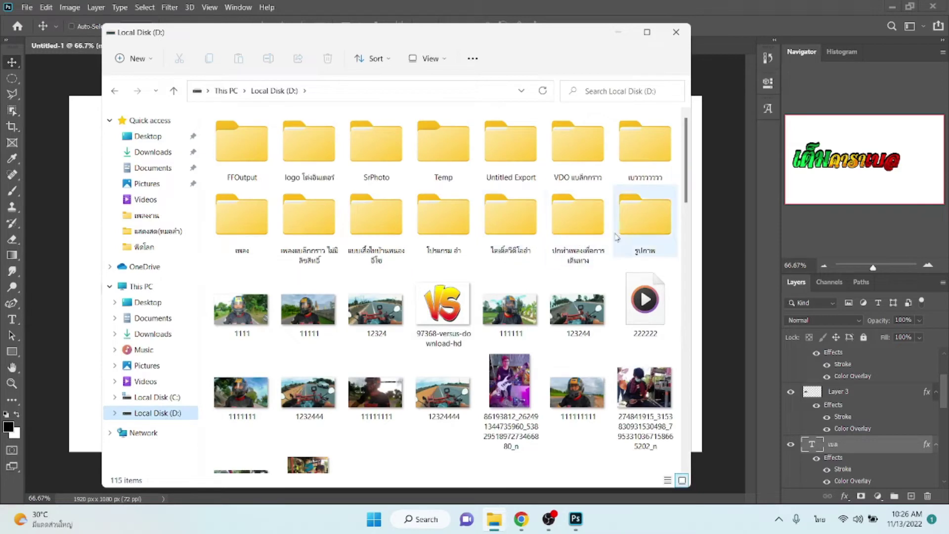
left_click(624, 233)
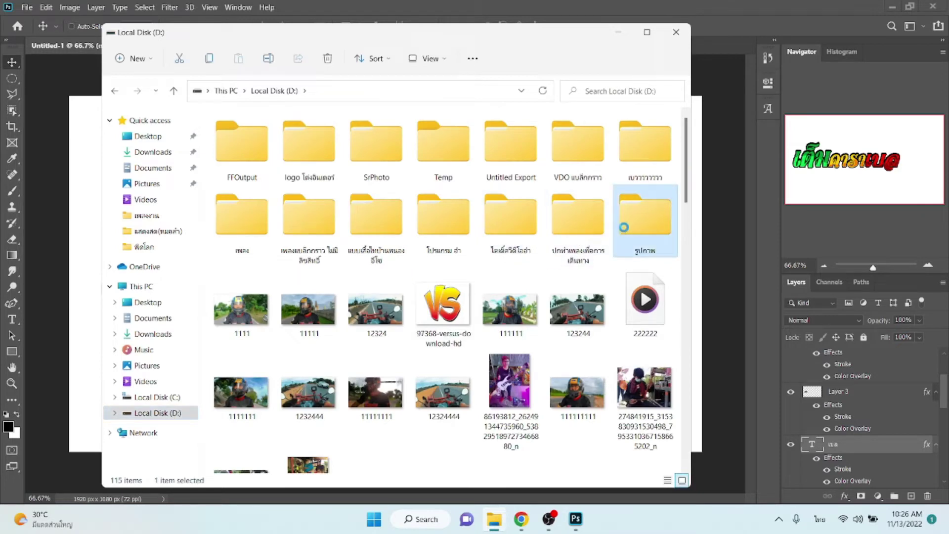
double_click(624, 228)
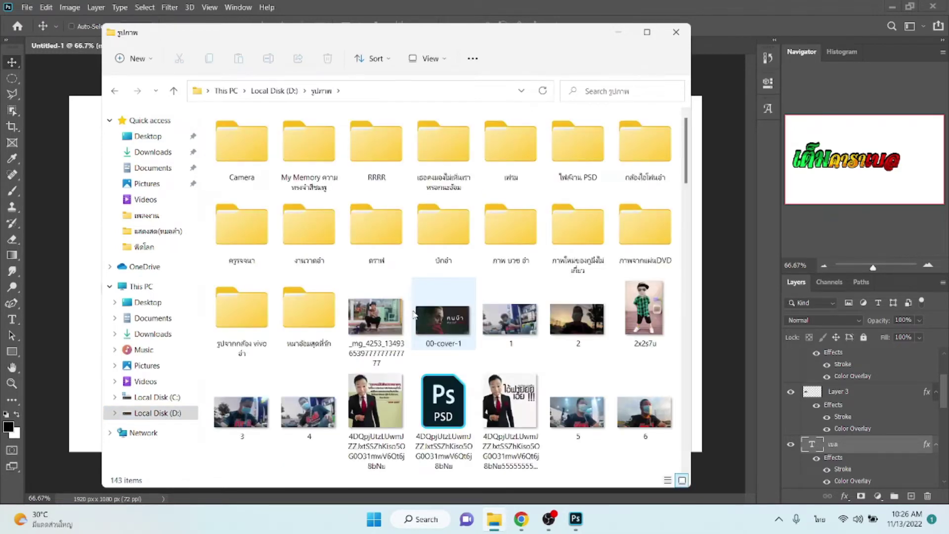
left_click(383, 249)
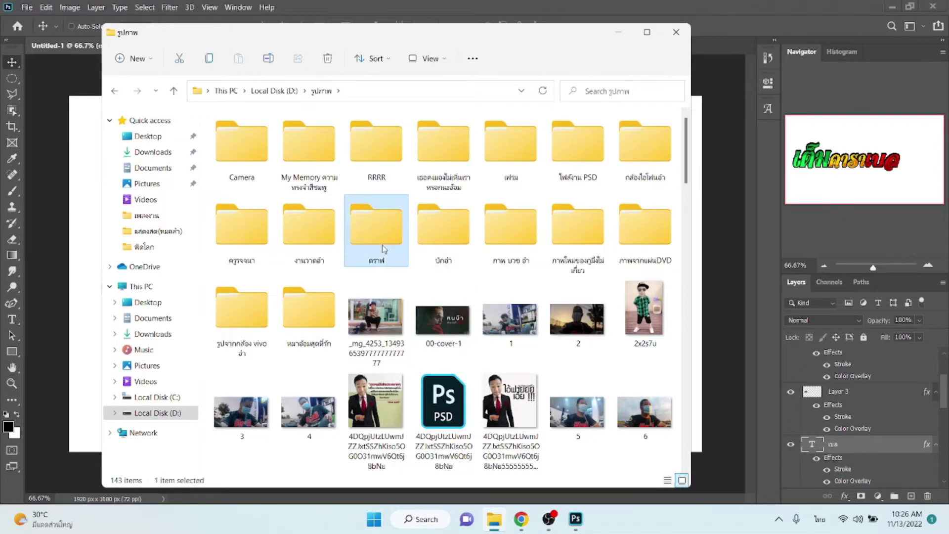
double_click(384, 249)
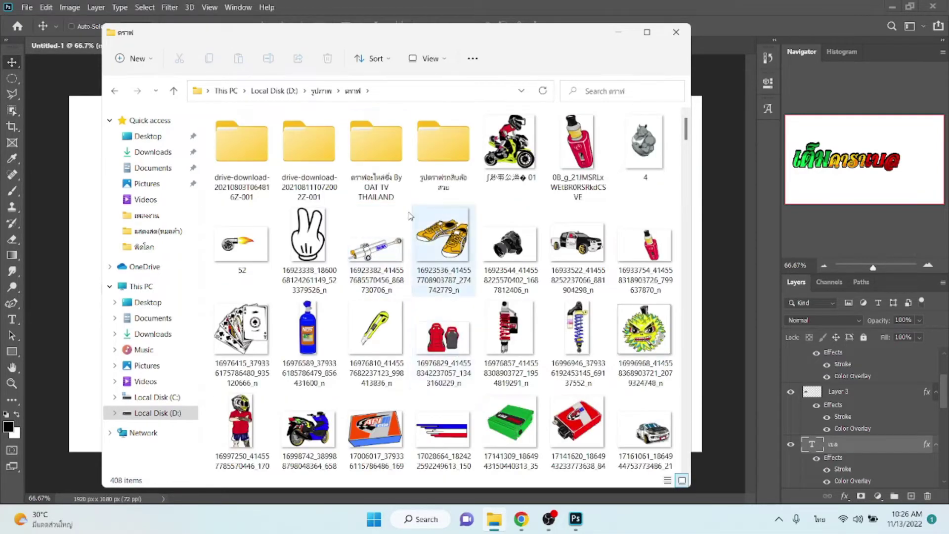
double_click(254, 161)
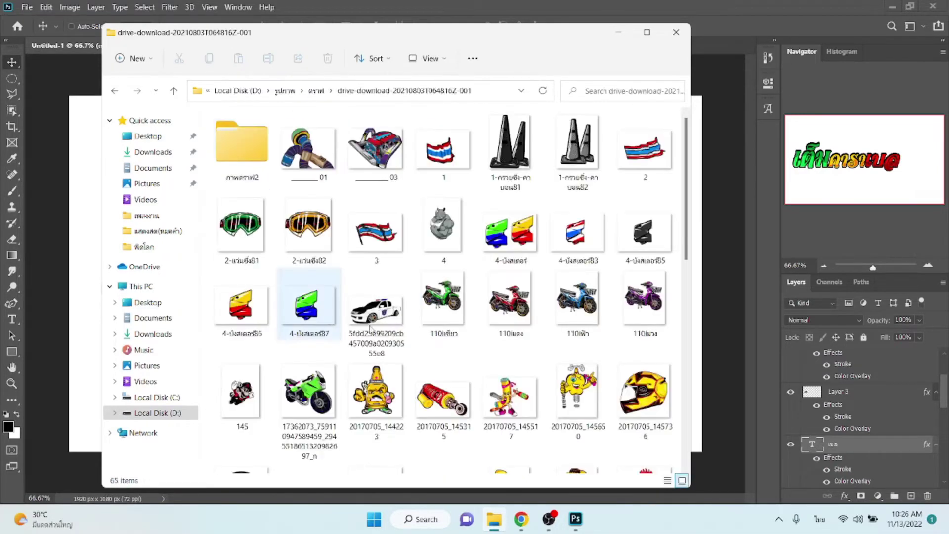
scroll(420, 338, "down", 10)
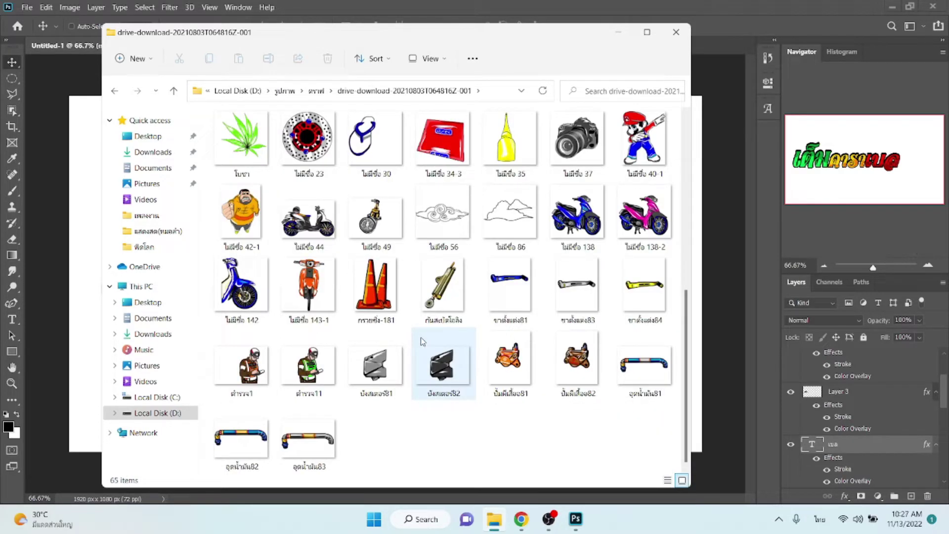
left_click(431, 158)
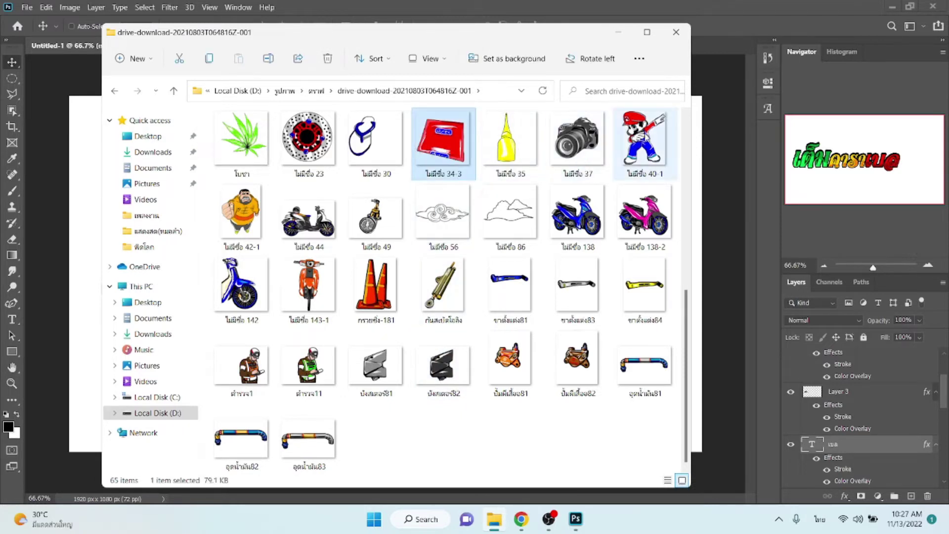
left_click(645, 143)
Step: Place Mario at about 41.5% beside เบล, with its layer just above Layer 0
left_click_drag(643, 151, 78, 259)
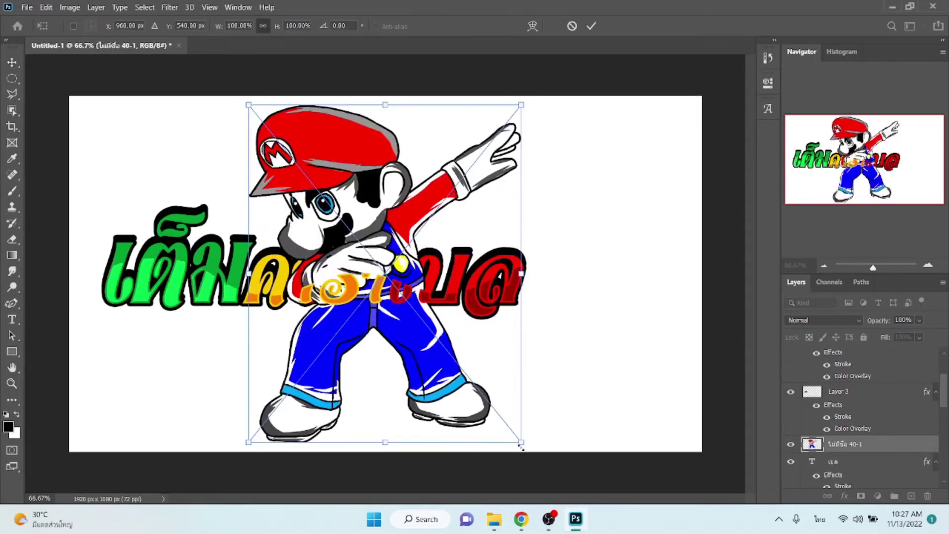
left_click_drag(523, 446, 349, 256)
left_click_drag(305, 198, 565, 268)
key("Return")
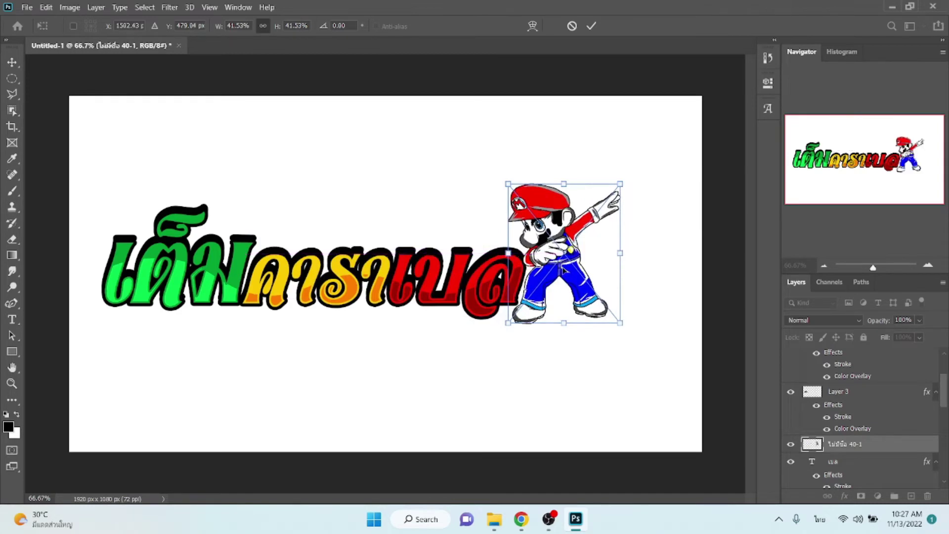
left_click_drag(892, 456, 868, 531)
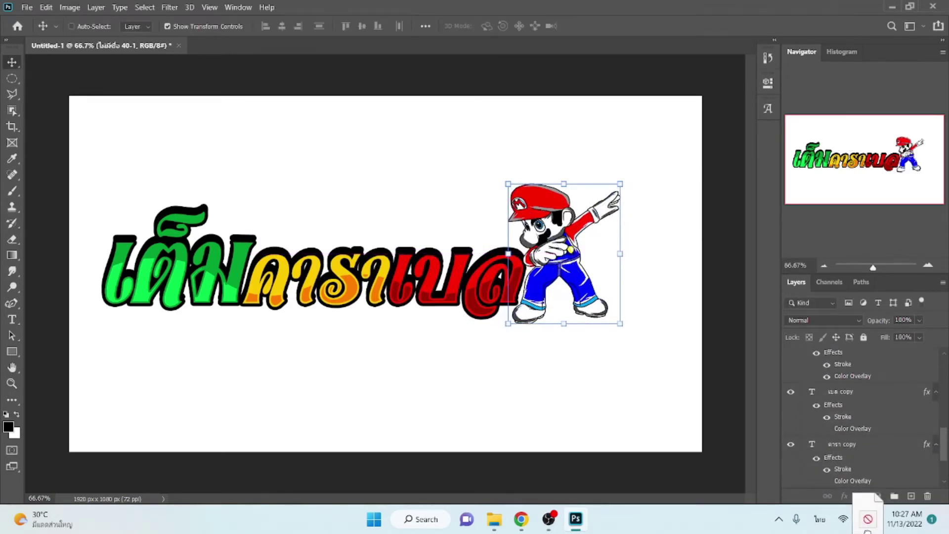
left_click_drag(868, 530, 859, 475)
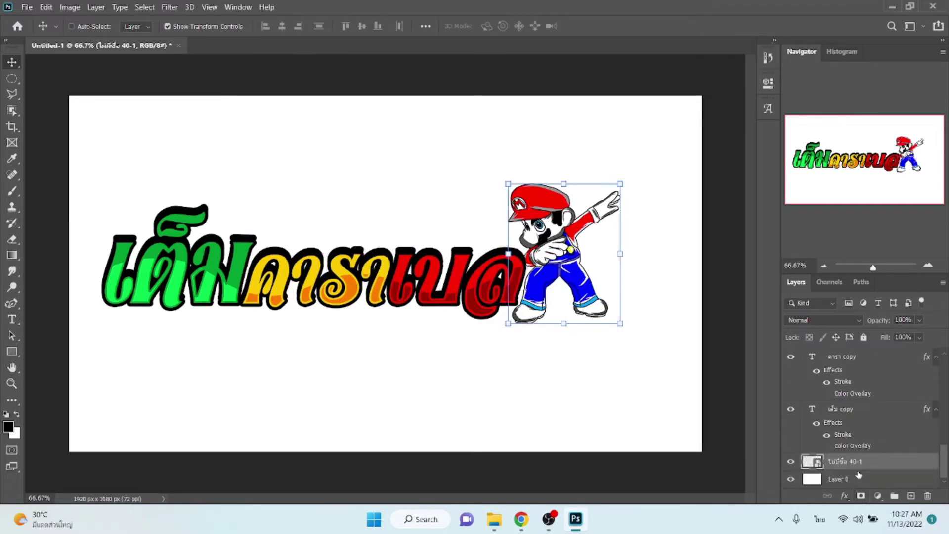
Step: Give the Mario layer a 9 px black (010101) stroke positioned outside
left_click(845, 496)
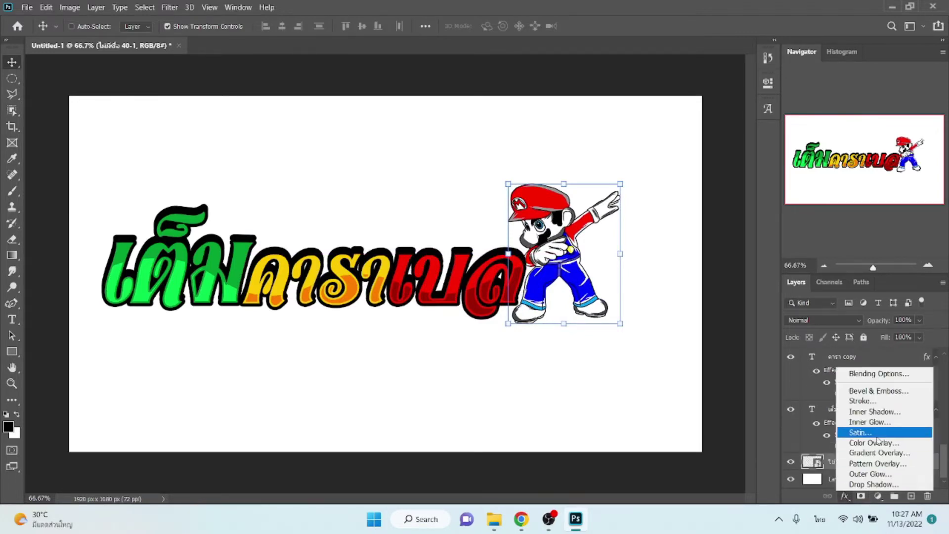
left_click(871, 401)
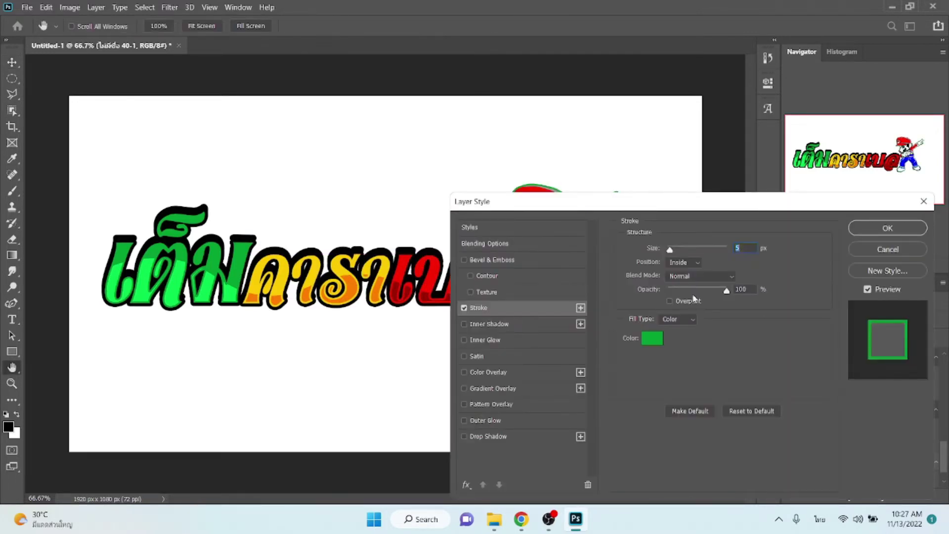
left_click(692, 263)
left_click(690, 278)
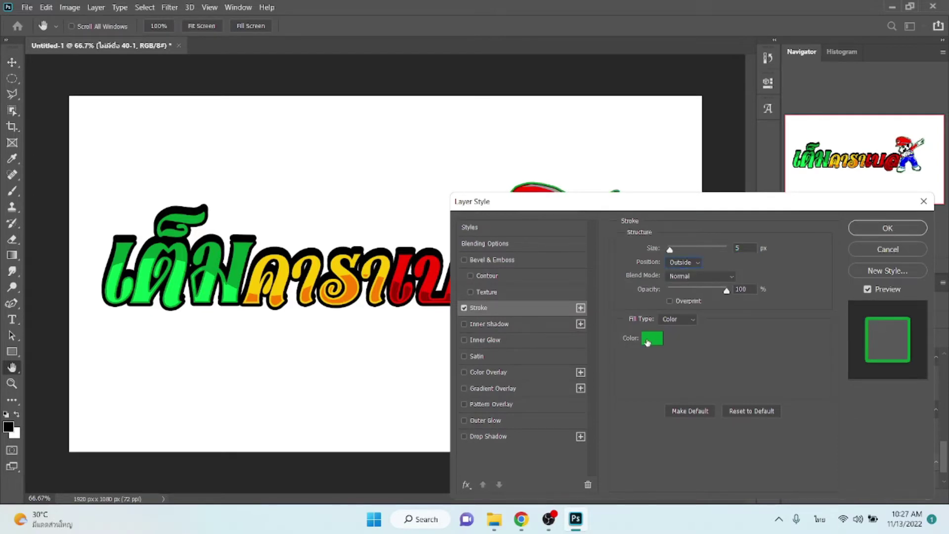
left_click(650, 340)
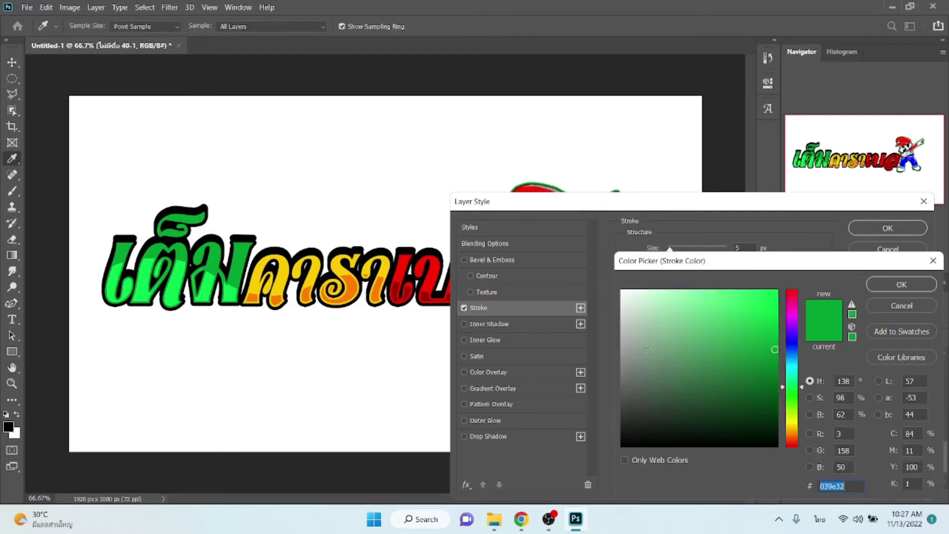
left_click(622, 446)
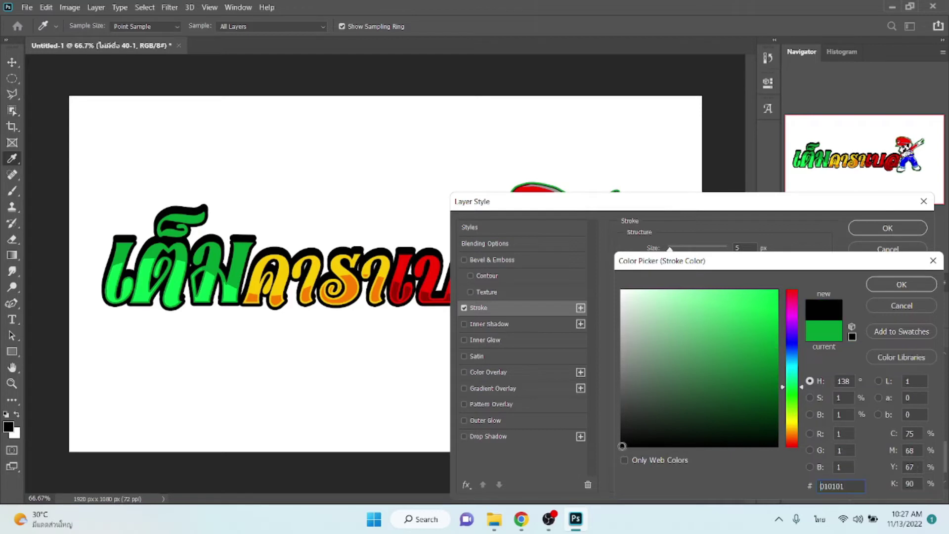
key("Return")
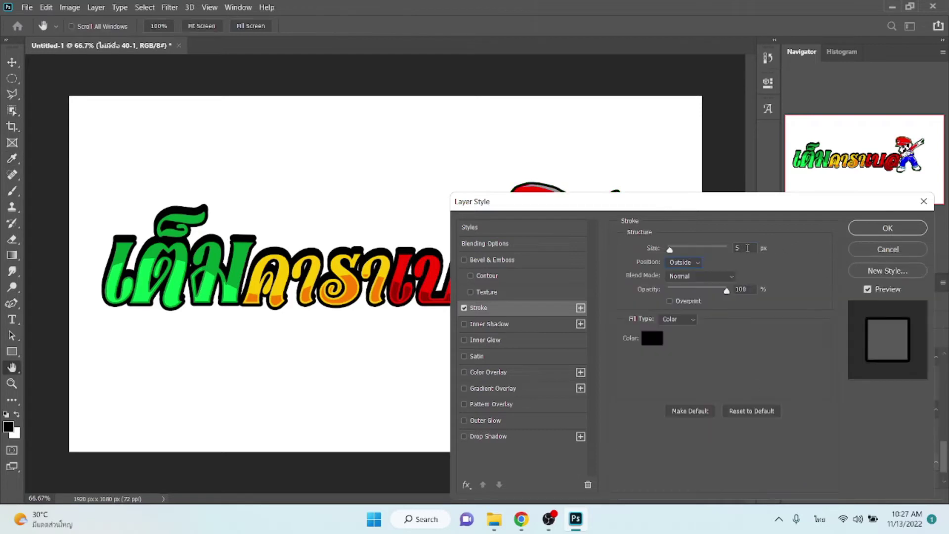
scroll(746, 248, "up", 4)
left_click_drag(738, 208, 831, 378)
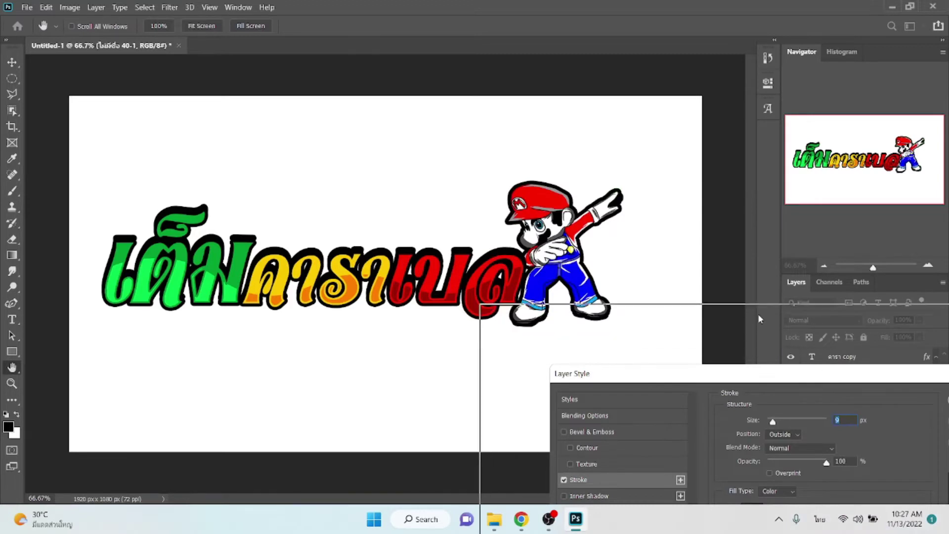
left_click_drag(831, 378, 749, 311)
left_click(918, 333)
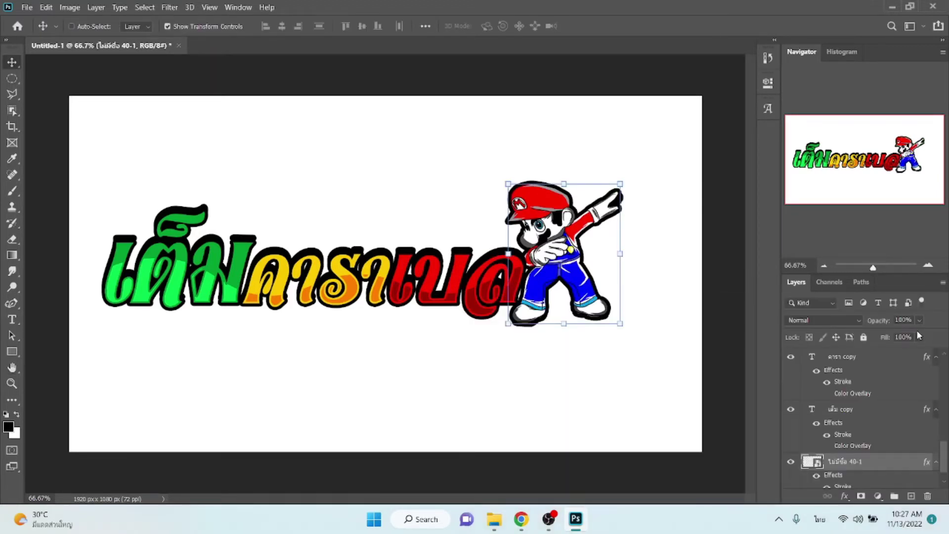
scroll(878, 468, "down", 1)
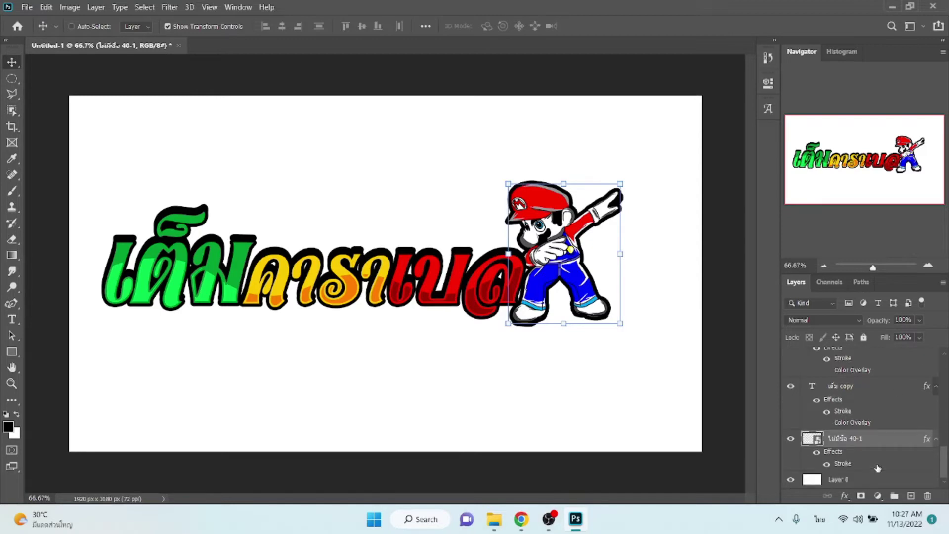
Step: Find the red-star image ดาวแดง in the drive-download-20210811T072002Z-001 folder and drag it onto the canvas
left_click(489, 525)
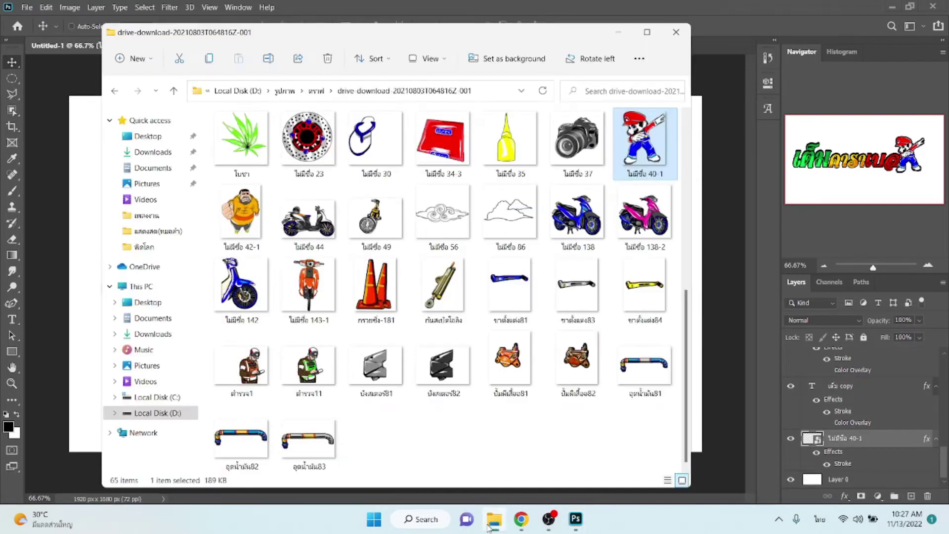
scroll(455, 328, "up", 5)
scroll(426, 364, "up", 5)
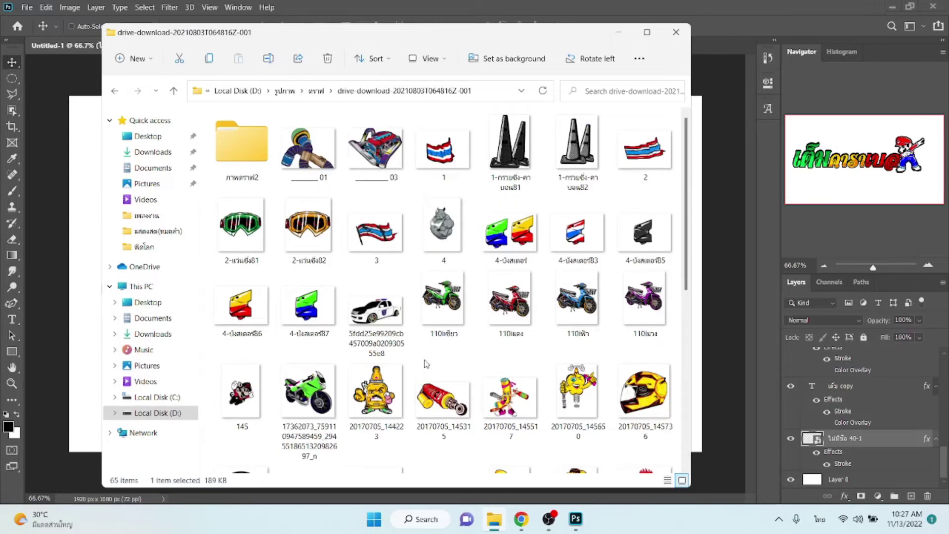
double_click(245, 158)
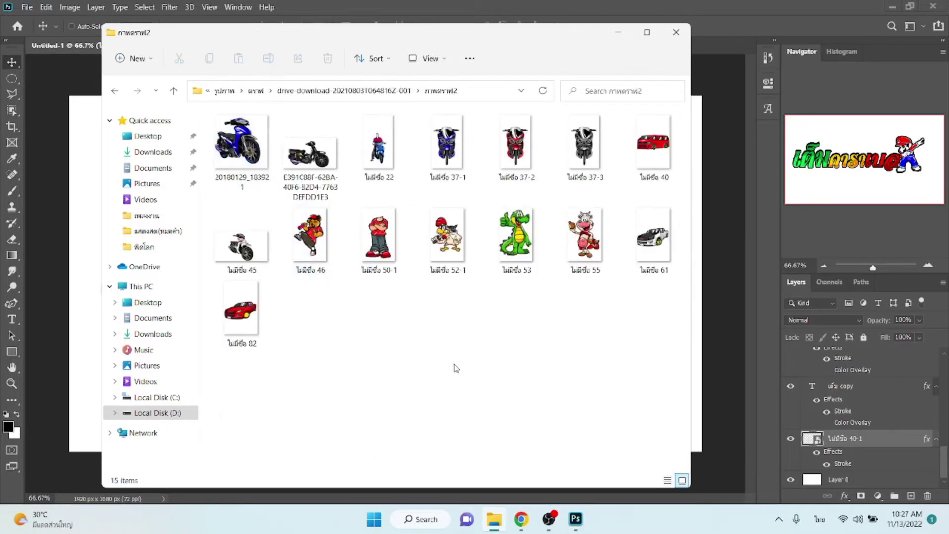
key("alt+Left")
scroll(453, 366, "down", 10)
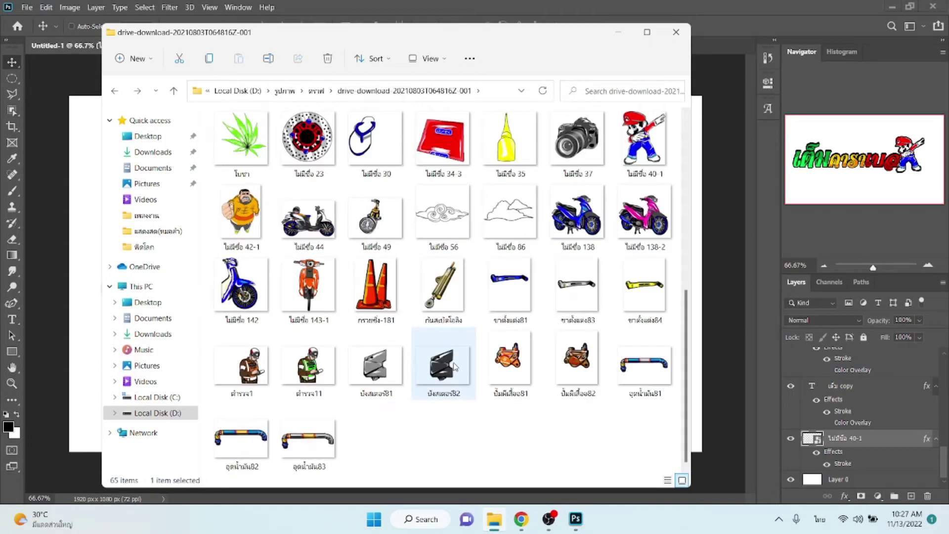
key("alt+Up")
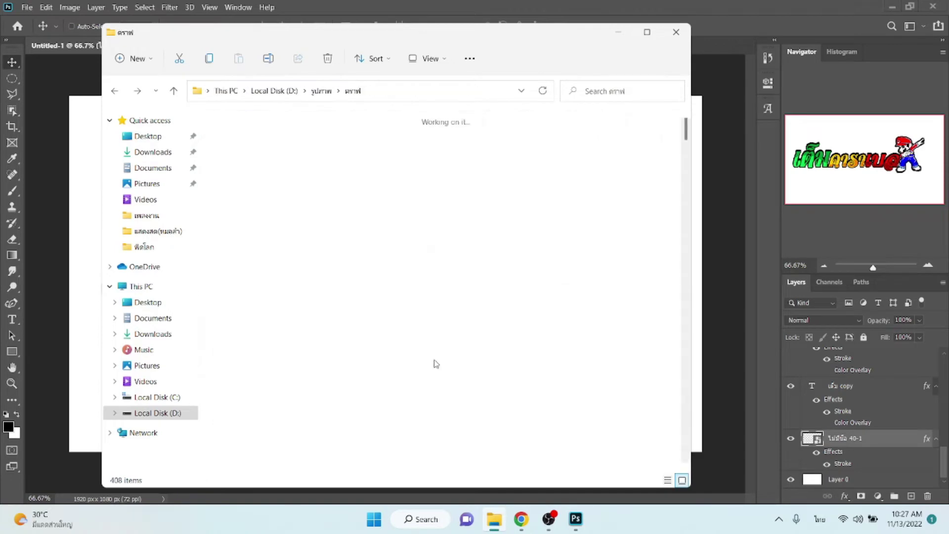
key("Right")
key("Return")
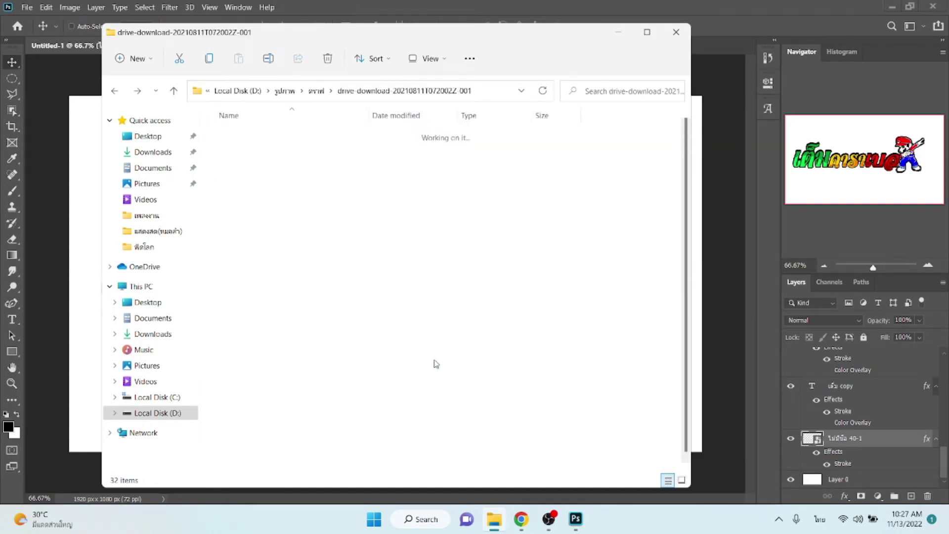
scroll(426, 352, "down", 1)
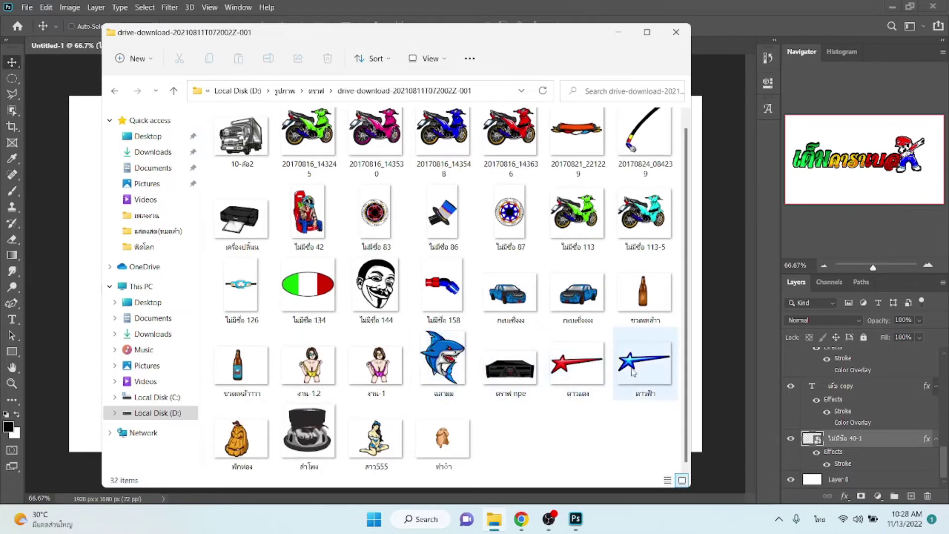
left_click(584, 371)
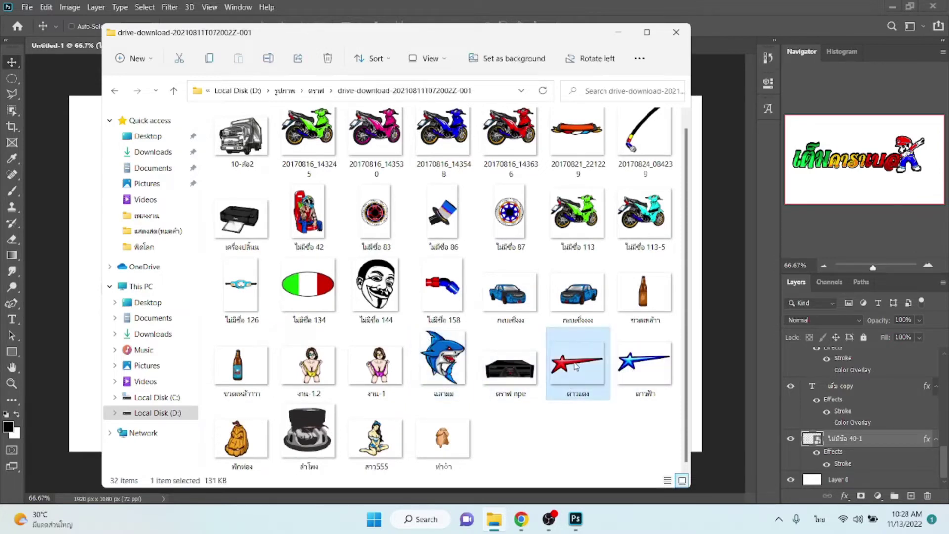
left_click_drag(583, 371, 82, 280)
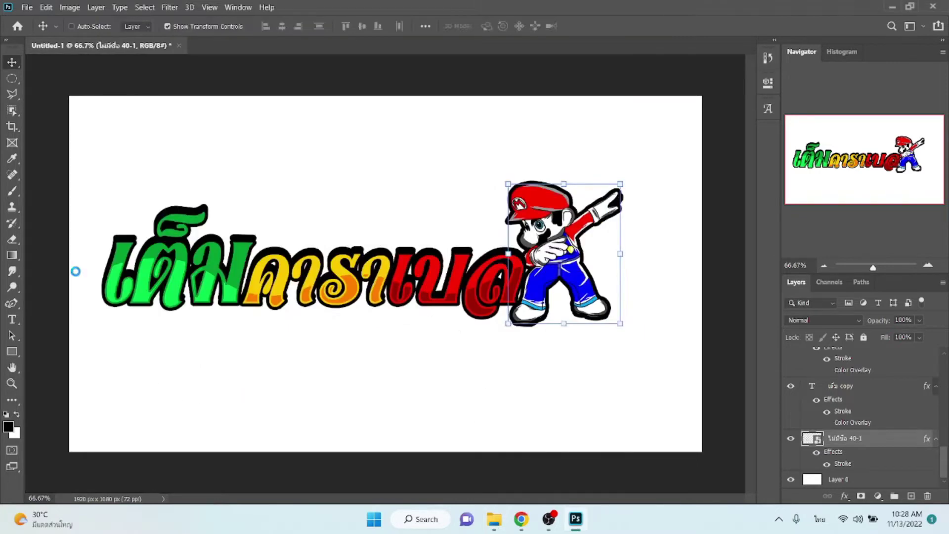
Step: Position and tilt the red star behind the lettering, commit it, then delete it
mouse_move(280, 324)
left_mouse_down()
mouse_move(218, 287)
mouse_move(179, 280)
left_mouse_up()
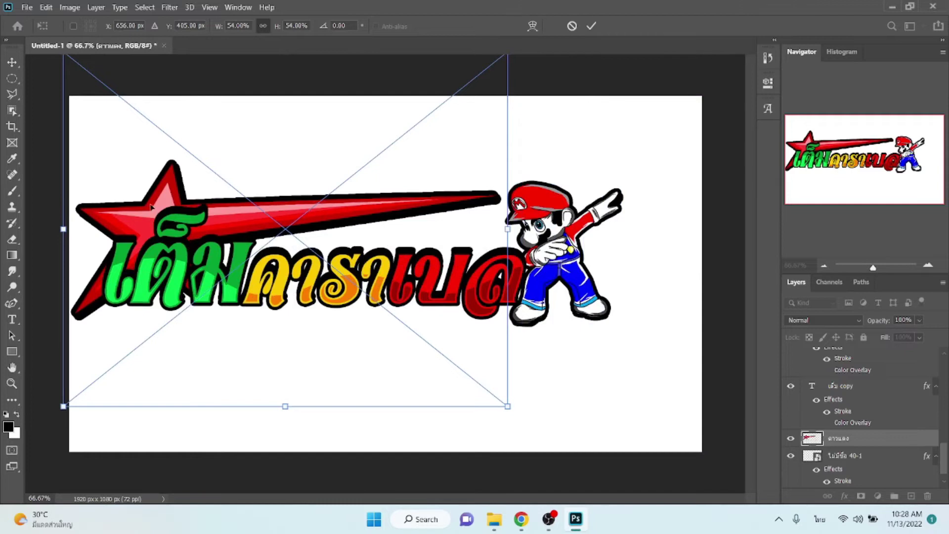
mouse_move(151, 207)
left_mouse_down()
mouse_move(173, 307)
mouse_move(169, 299)
left_mouse_up()
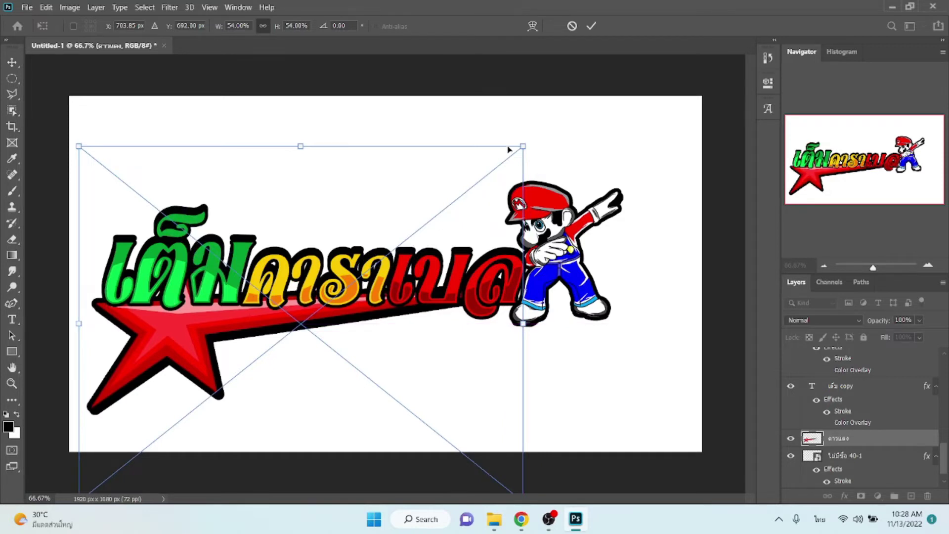
left_click_drag(554, 151, 578, 211)
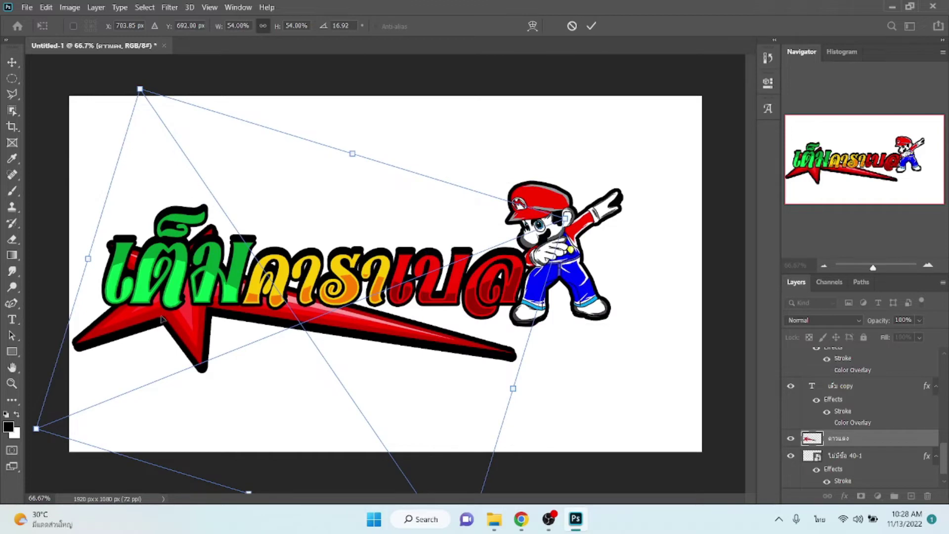
left_click_drag(174, 333, 155, 288)
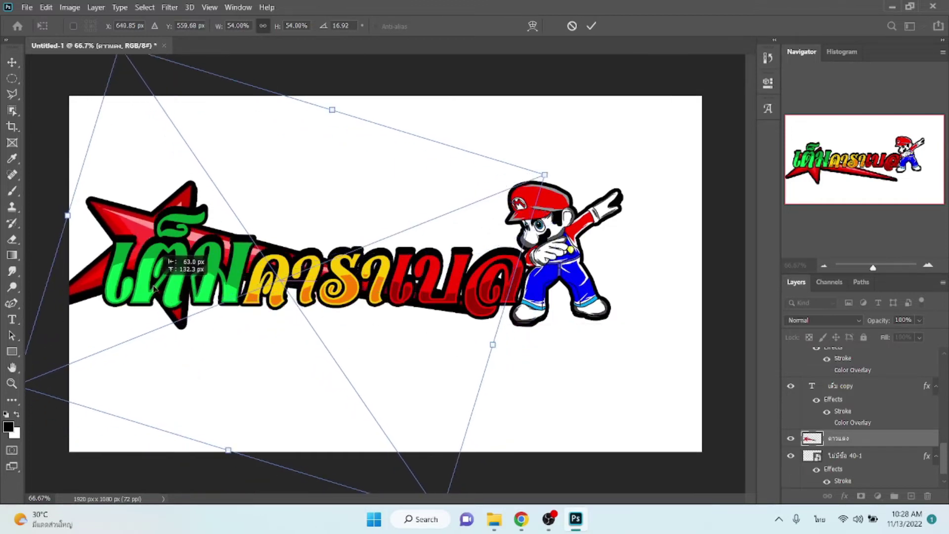
key("Return")
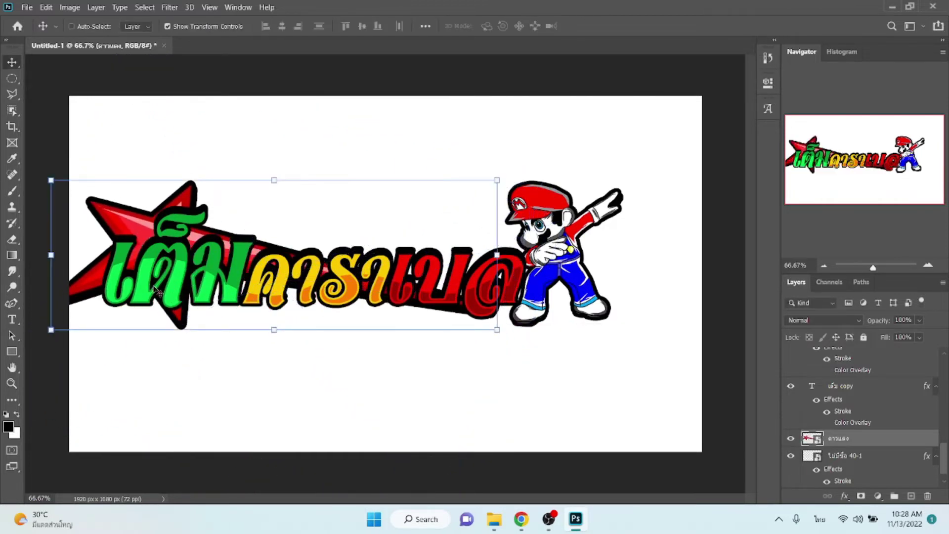
key("Delete")
left_click(495, 519)
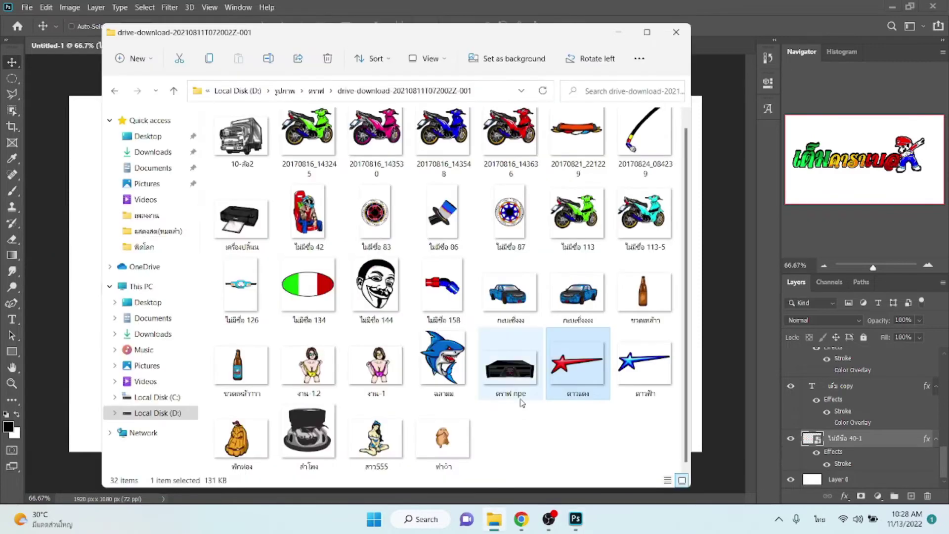
scroll(510, 405, "up", 1)
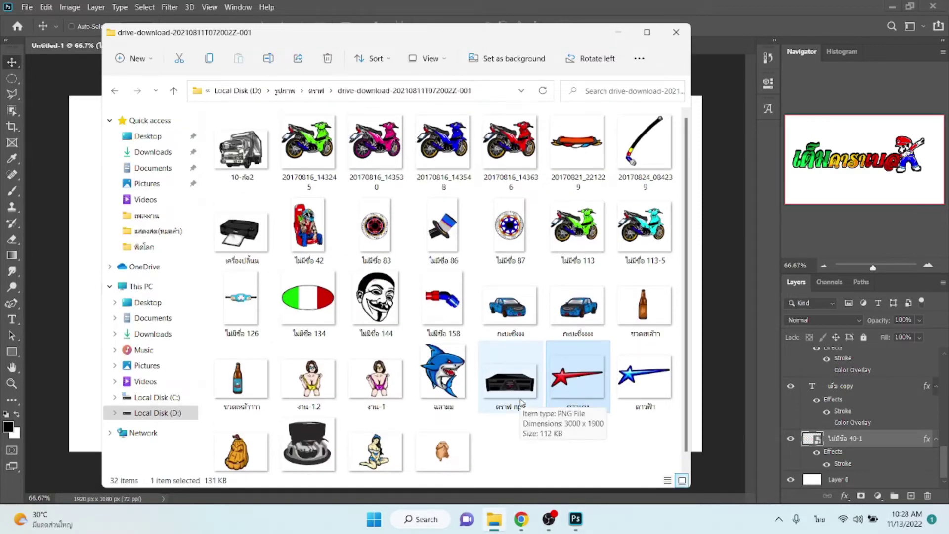
key("alt+Up")
key("Right")
key("Return")
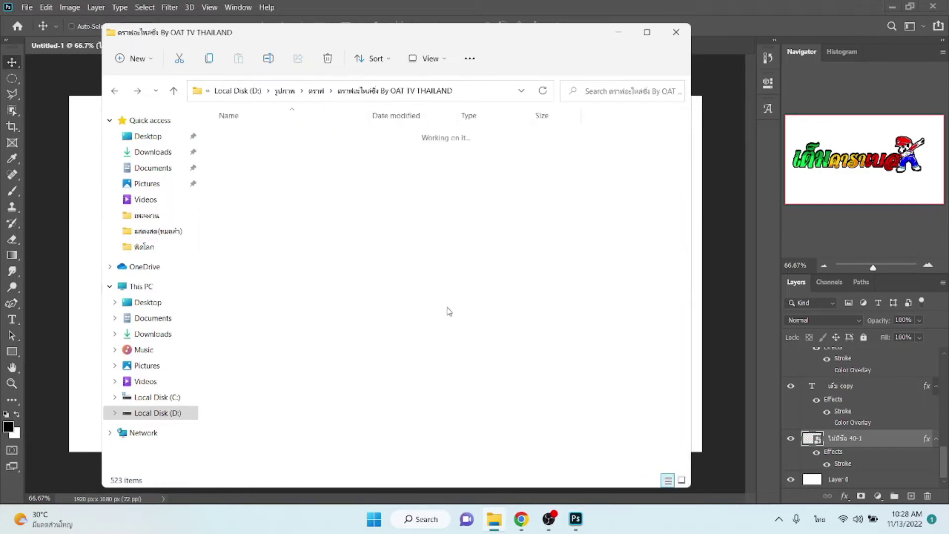
scroll(406, 315, "down", 2)
scroll(403, 317, "down", 10)
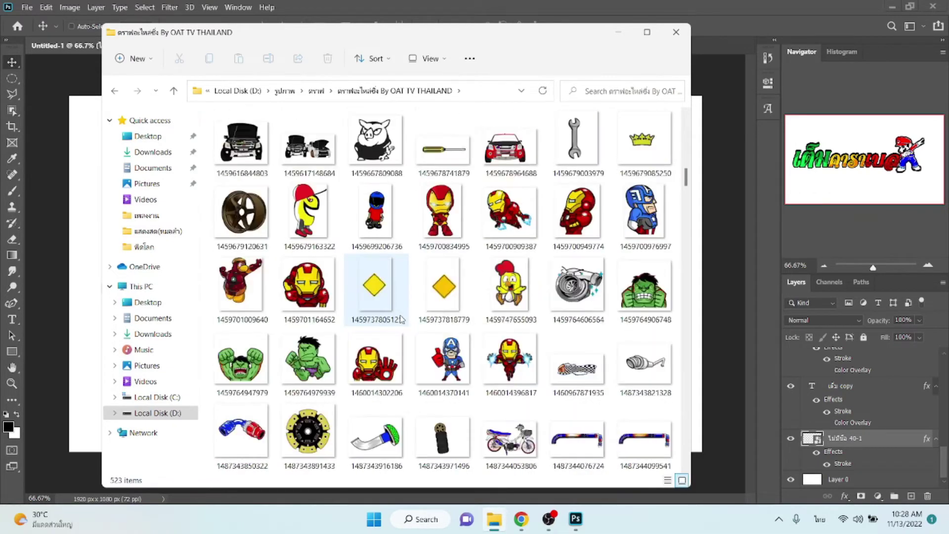
scroll(401, 319, "down", 3)
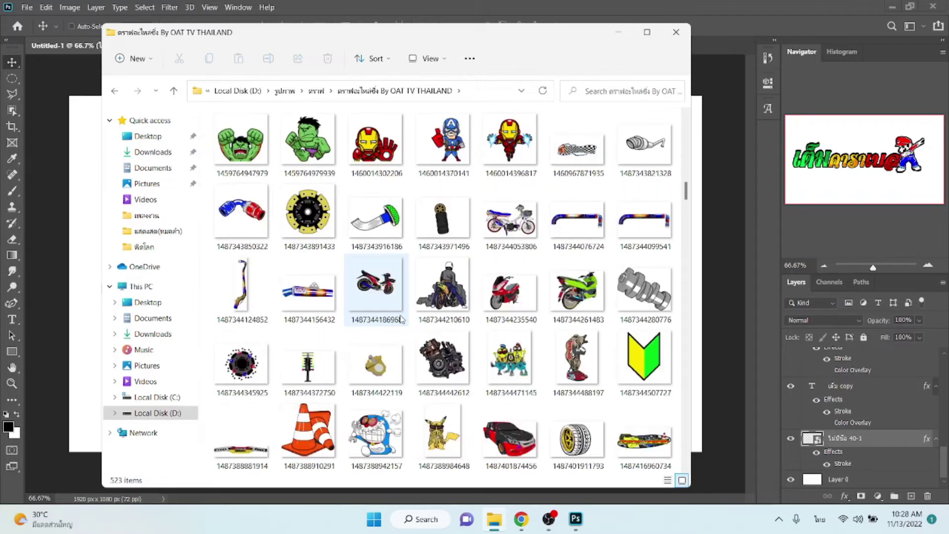
left_click(644, 385)
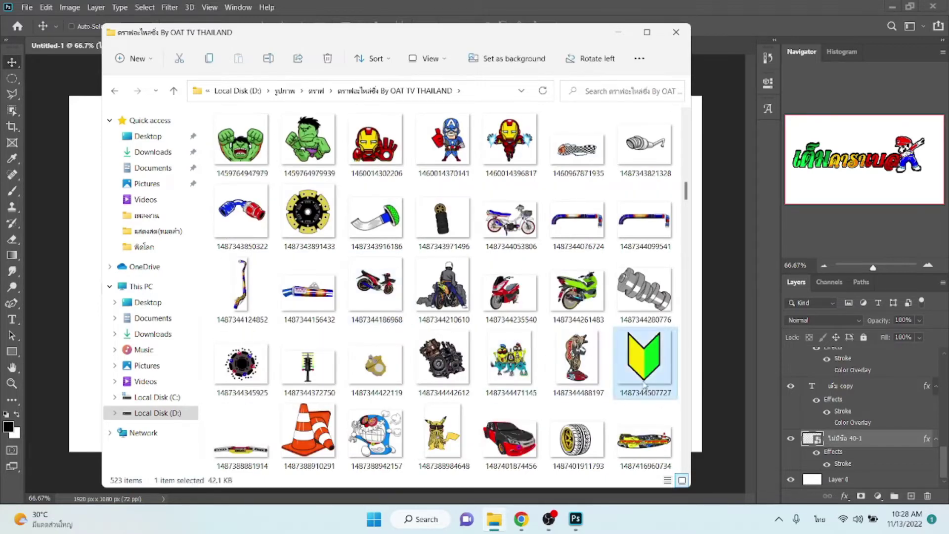
Step: Place the yellow-green chevron image, rotate it 90° to point left, and move it to the left edge
left_click_drag(647, 368, 82, 243)
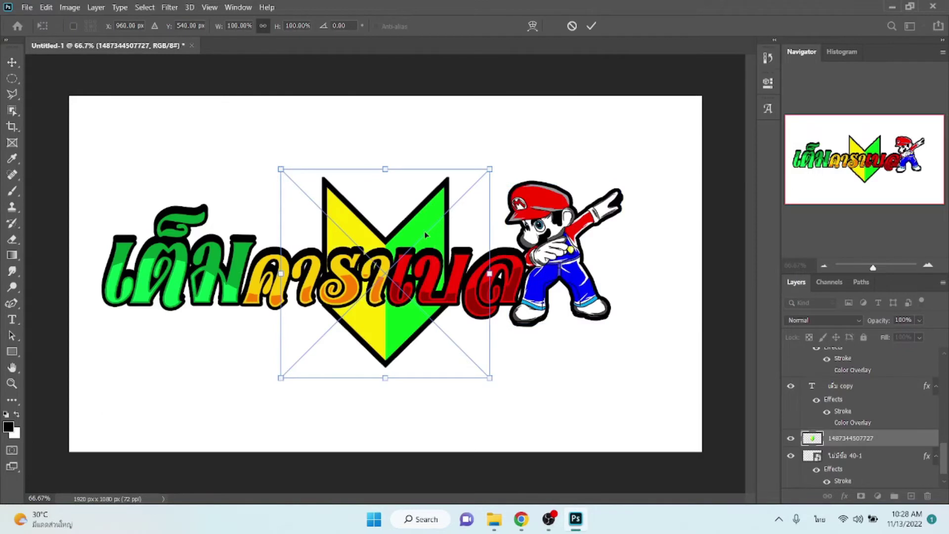
left_click_drag(426, 234, 296, 229)
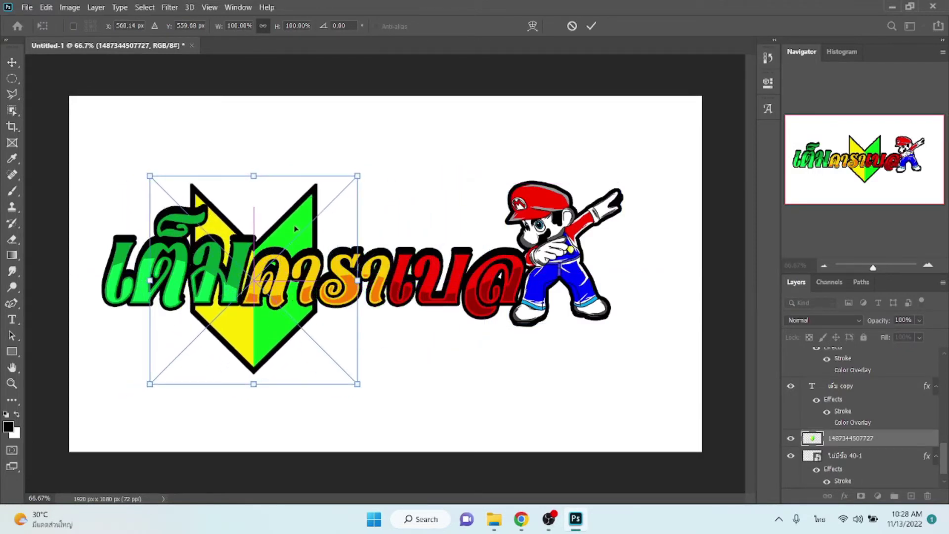
mouse_move(379, 168)
left_mouse_down()
mouse_move(415, 397)
mouse_move(388, 422)
left_mouse_up()
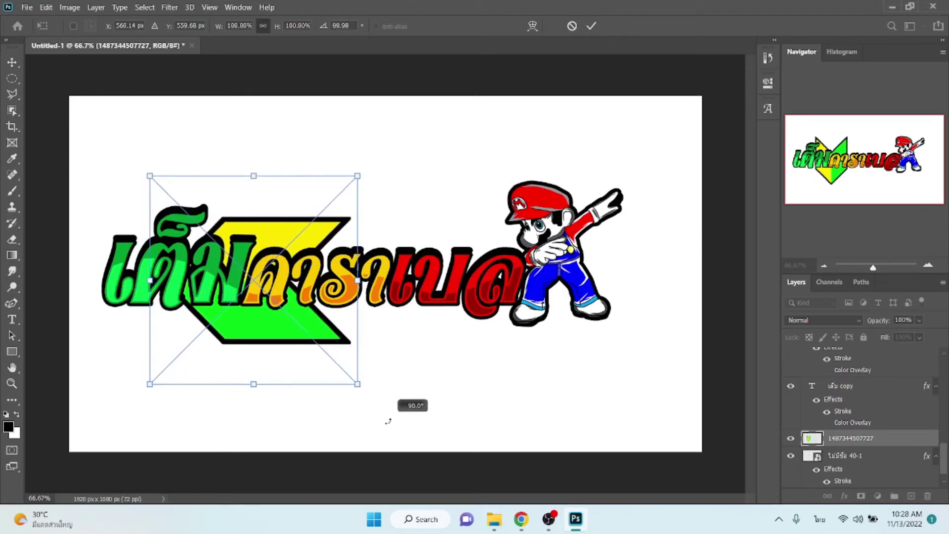
key("Return")
mouse_move(297, 327)
left_mouse_down()
mouse_move(168, 302)
mouse_move(160, 315)
left_mouse_up()
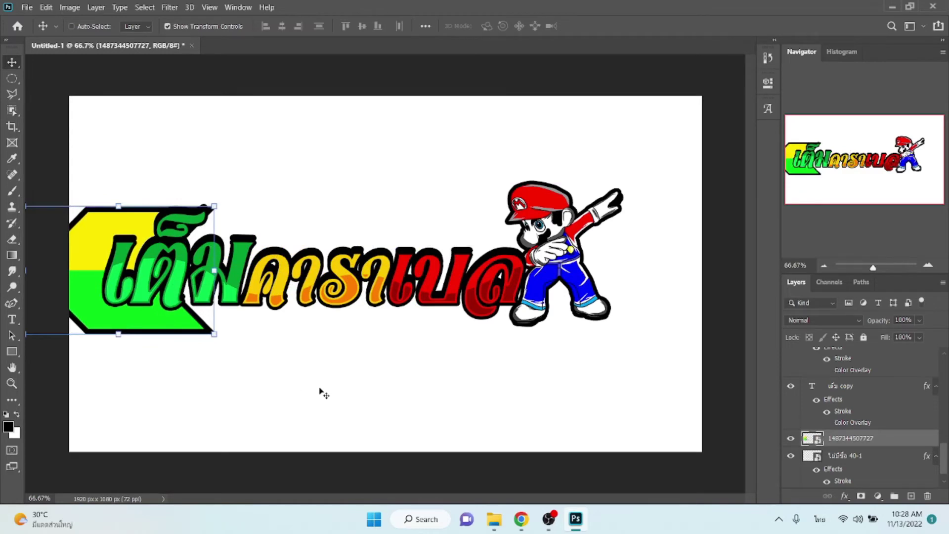
Step: Duplicate the chevron twice so the copies sit in a row to the right
key("ctrl+j")
mouse_move(101, 262)
left_mouse_down()
mouse_move(274, 259)
mouse_move(448, 236)
left_mouse_up()
key("ctrl+j")
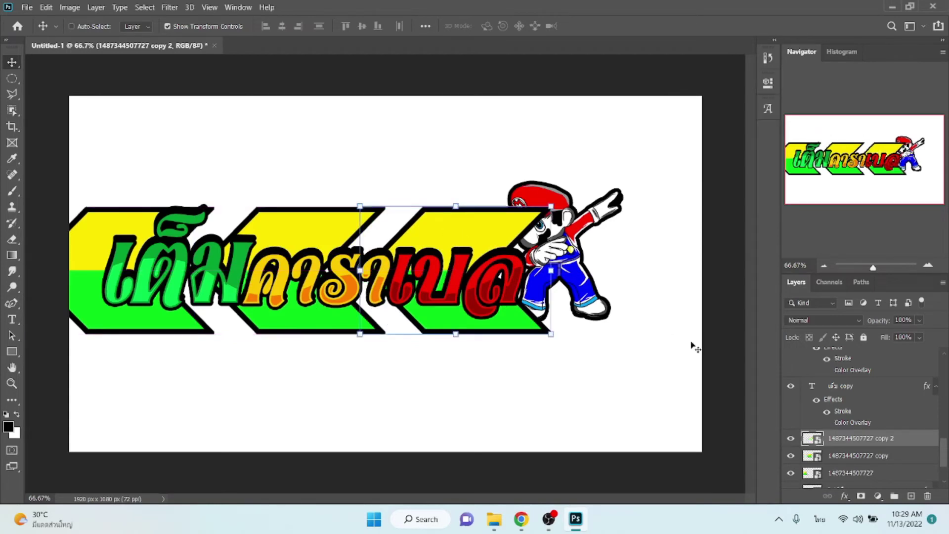
Step: Move Mario's layer ไม่มีชื่อ 40-1 above the chevron layers
scroll(858, 459, "down", 3)
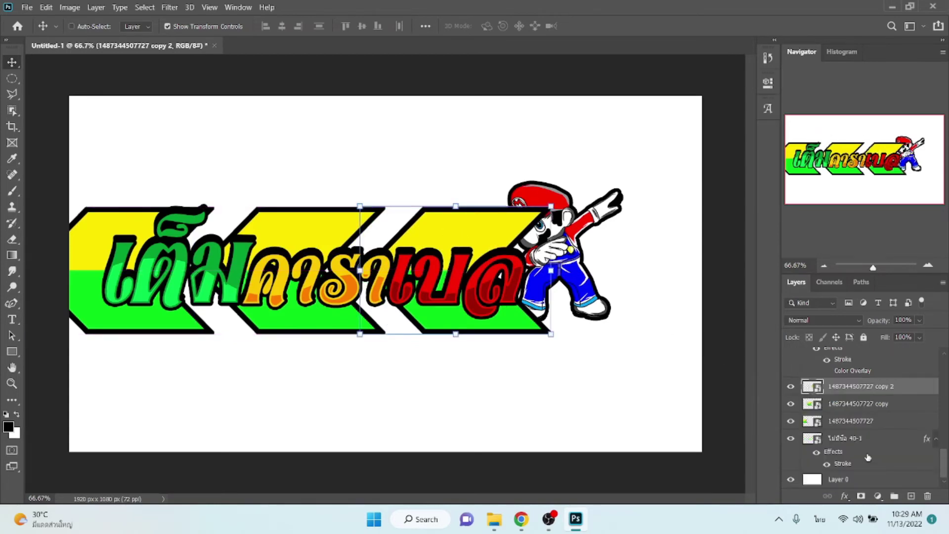
left_click(856, 440)
left_click_drag(856, 441, 857, 387)
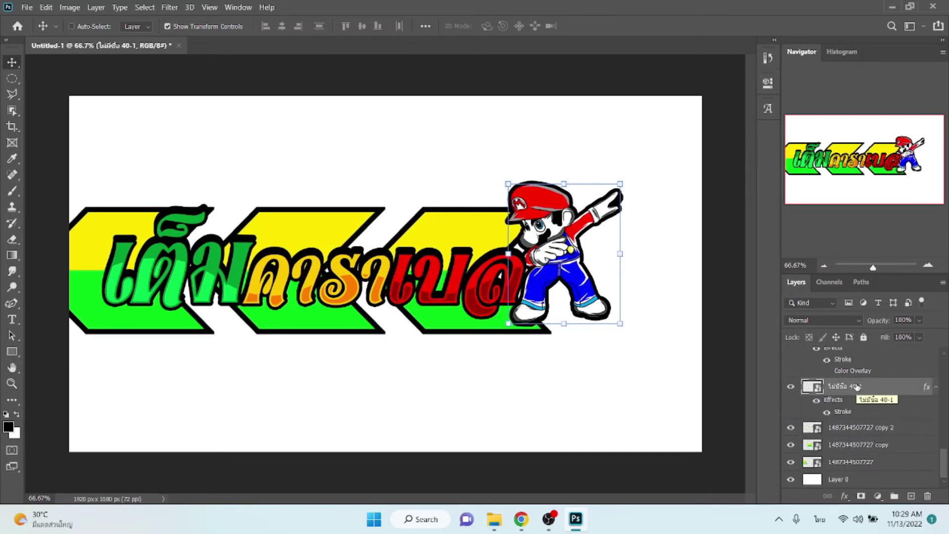
Step: Select every logo layer from the first chevron up and group them into Group 1
left_click(875, 462)
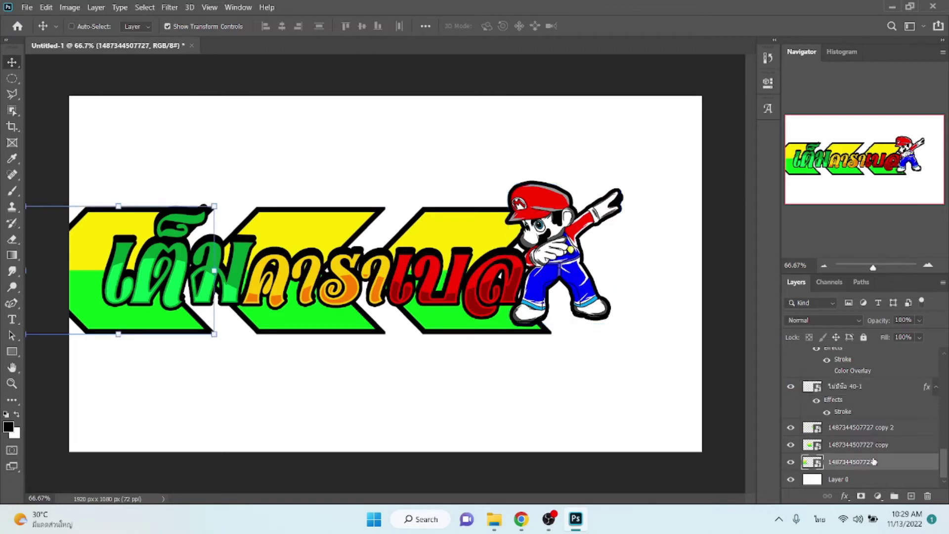
scroll(874, 462, "up", 5)
scroll(874, 462, "up", 3)
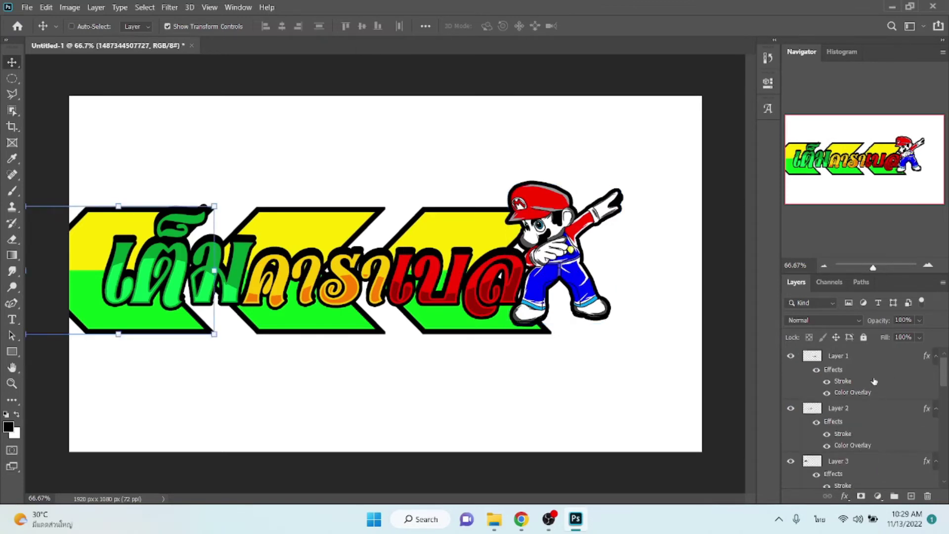
left_click(873, 361, "shift")
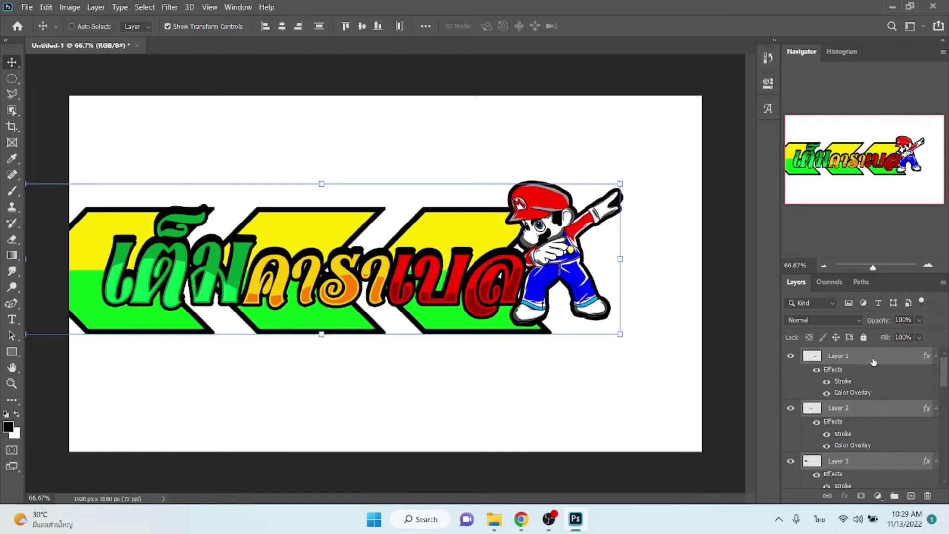
left_click(895, 495)
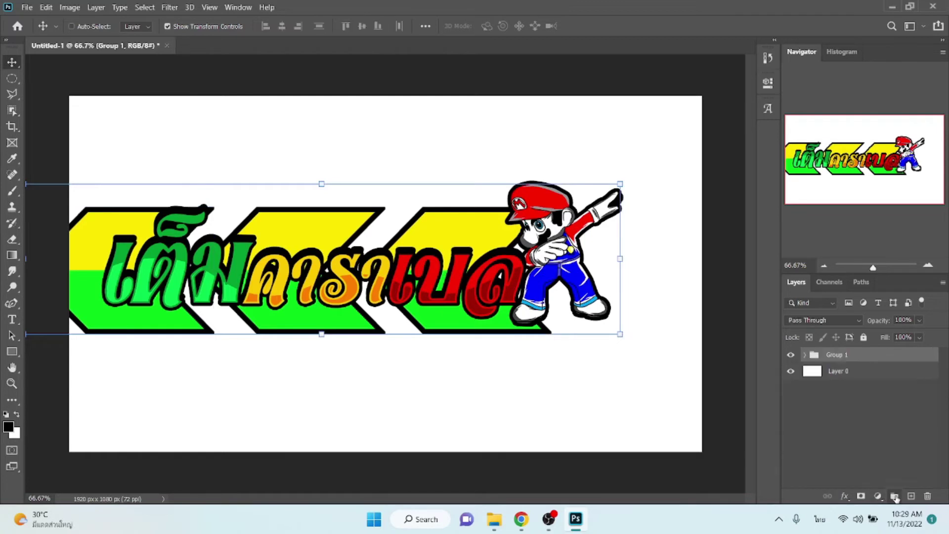
left_click(851, 492)
Step: Give Group 1 a near-white fafcfa outside stroke, then duplicate it as Group 1 copy
left_click(866, 408)
left_click(670, 341)
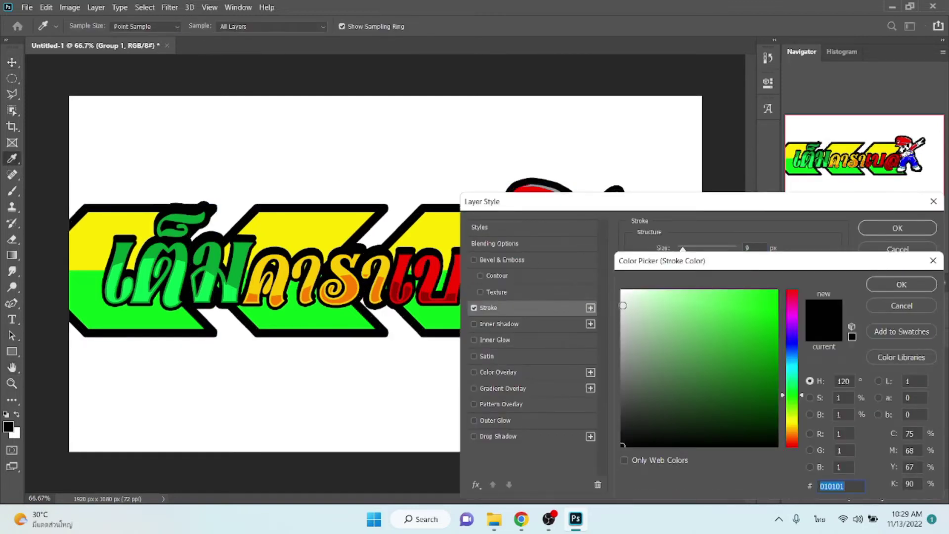
left_click(623, 306)
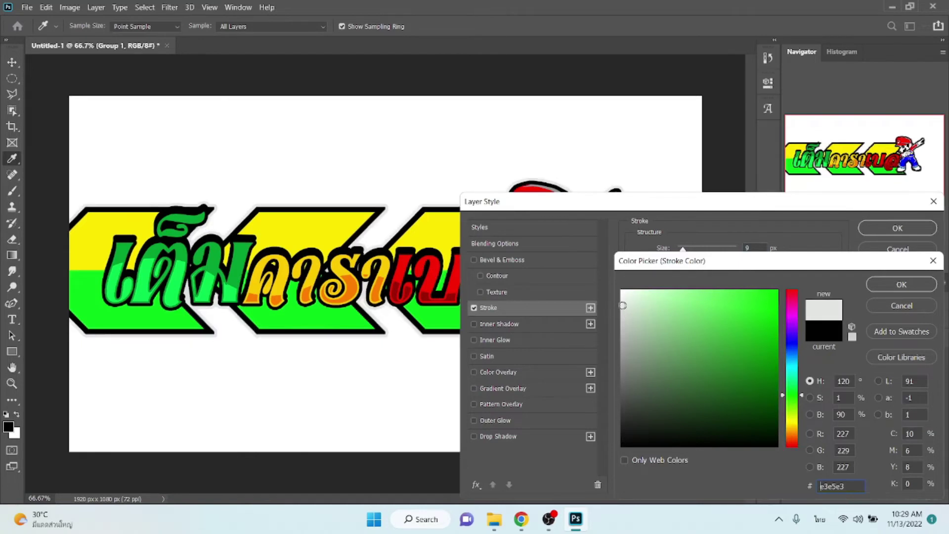
left_click(622, 292)
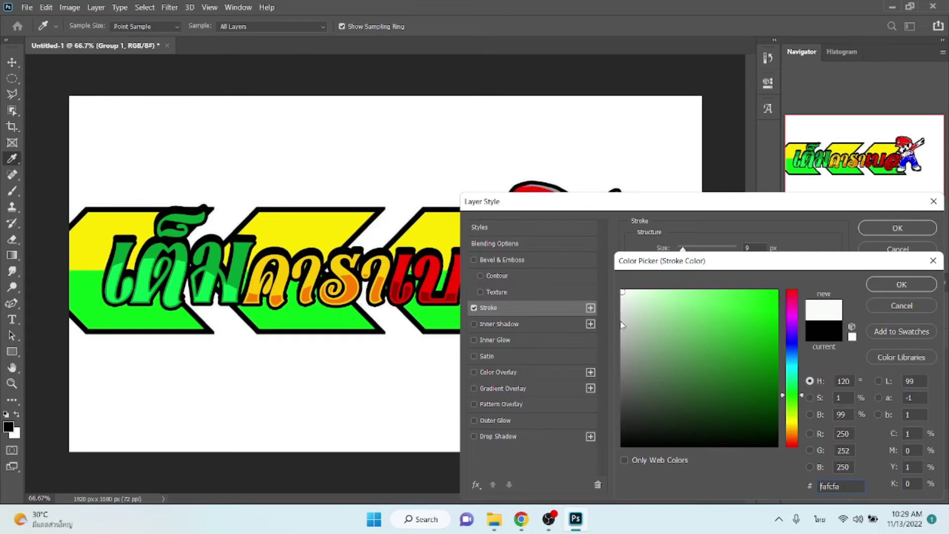
key("Return")
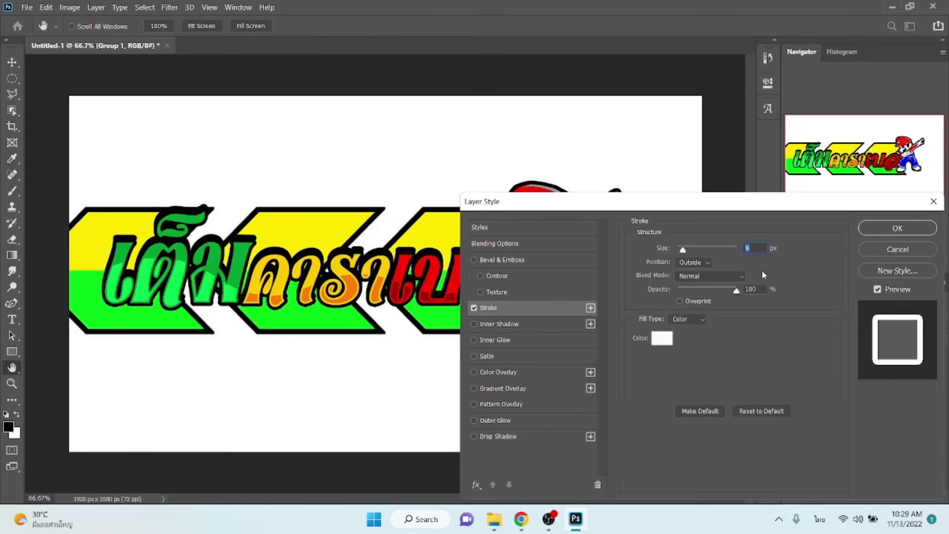
key("Up")
key("Return")
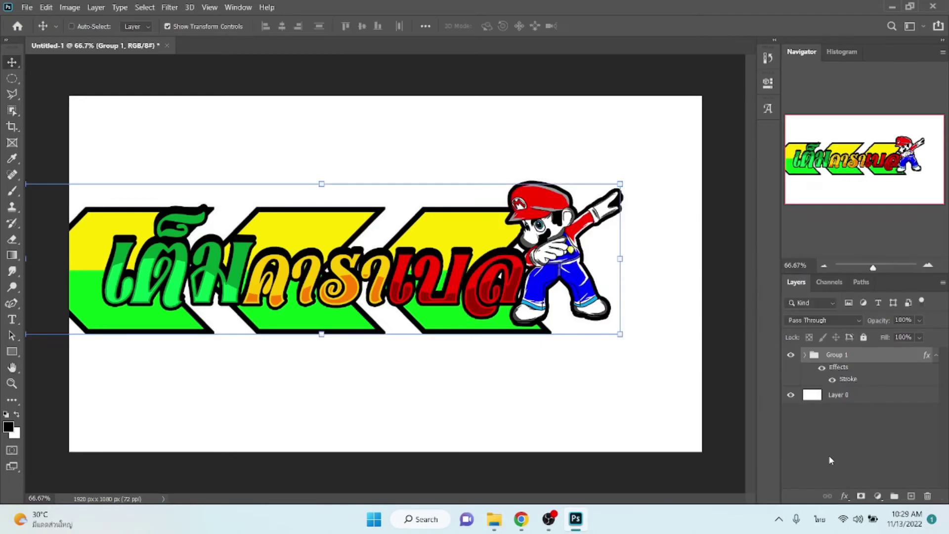
key("ctrl+j")
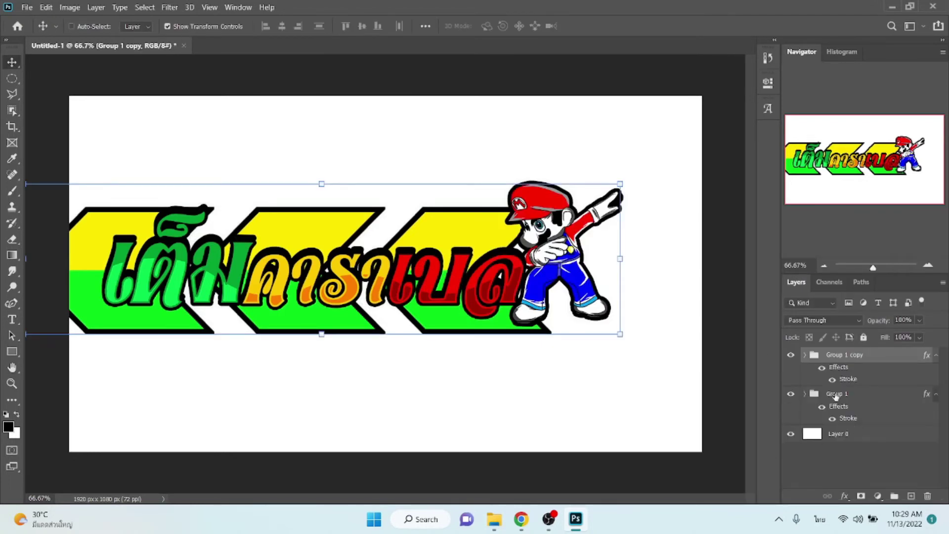
Step: Add a stroke effect to the original Group 1, first sampling the chevron green
left_click(835, 394)
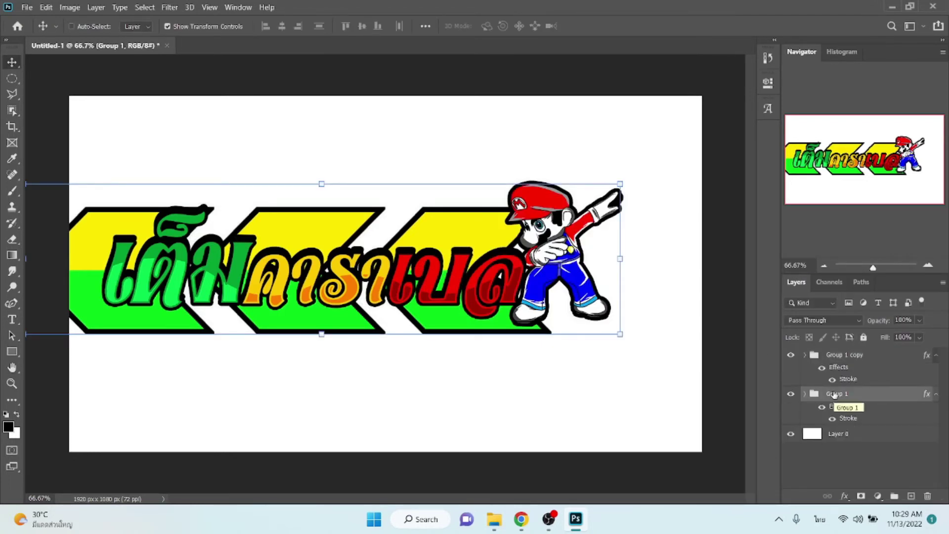
left_click(845, 492)
left_click(861, 409)
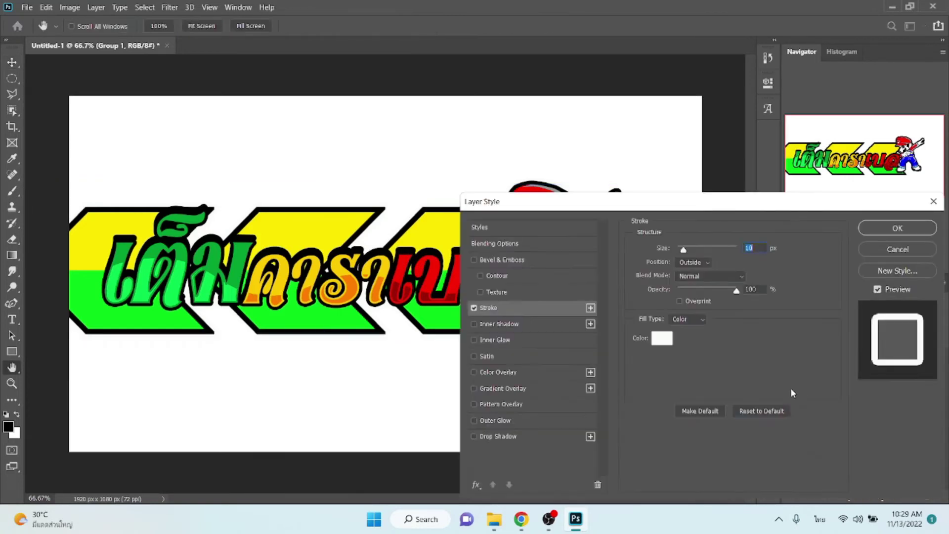
left_click(662, 338)
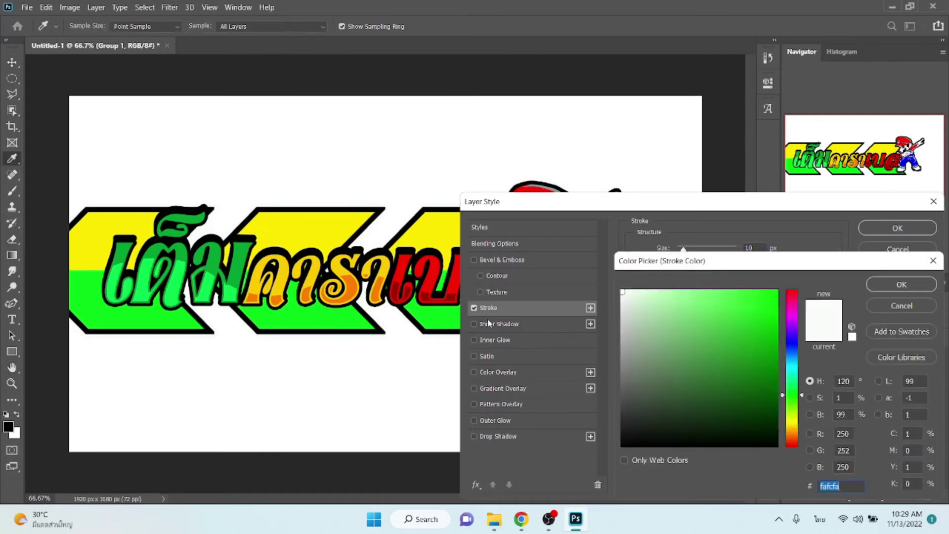
left_click(352, 321)
left_click(901, 284)
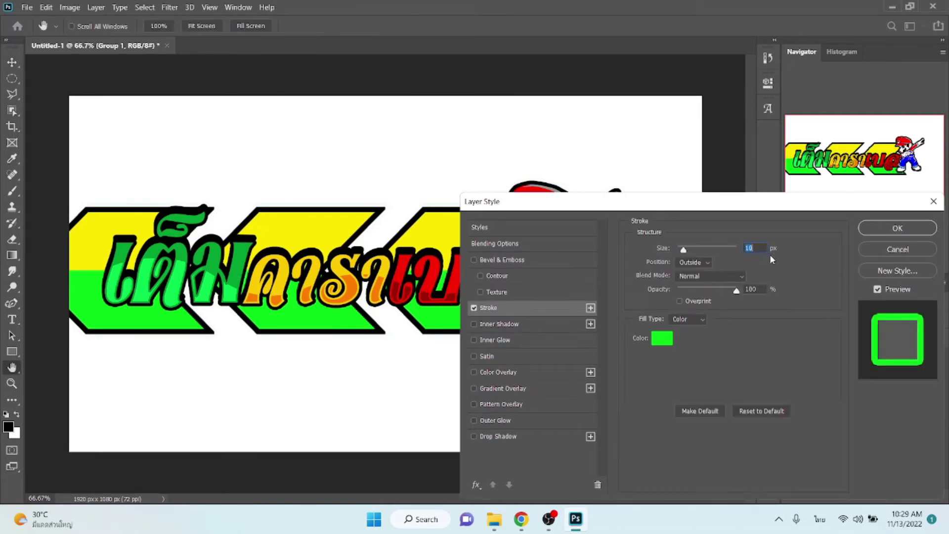
Step: Change Group 1's stroke to a 22 px light grey c9c9c7 outside stroke and apply it
scroll(758, 249, "up", 6)
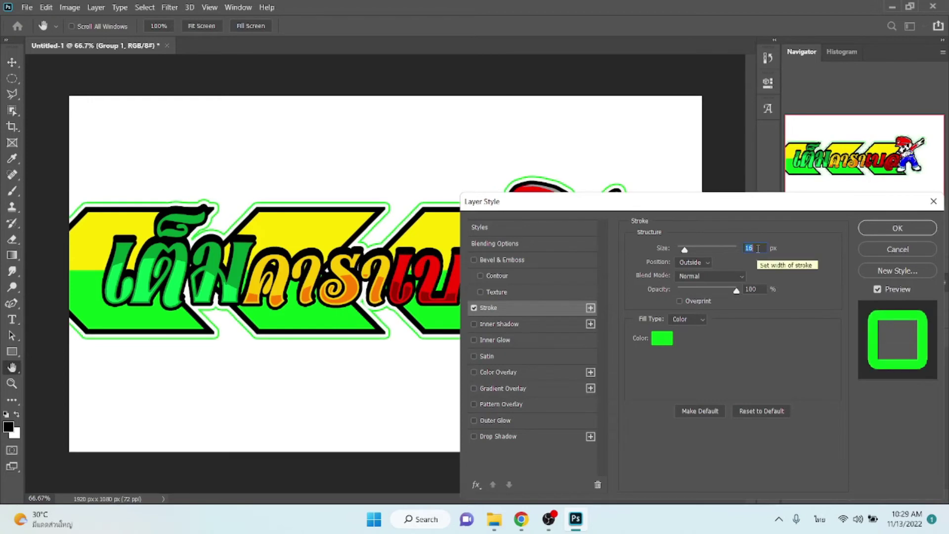
scroll(758, 248, "up", 2)
scroll(757, 249, "up", 1)
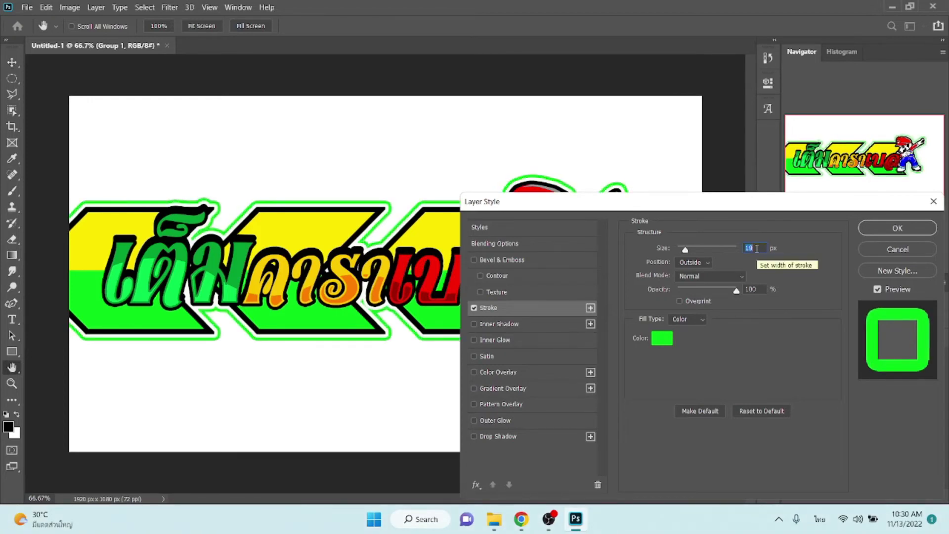
scroll(757, 249, "up", 3)
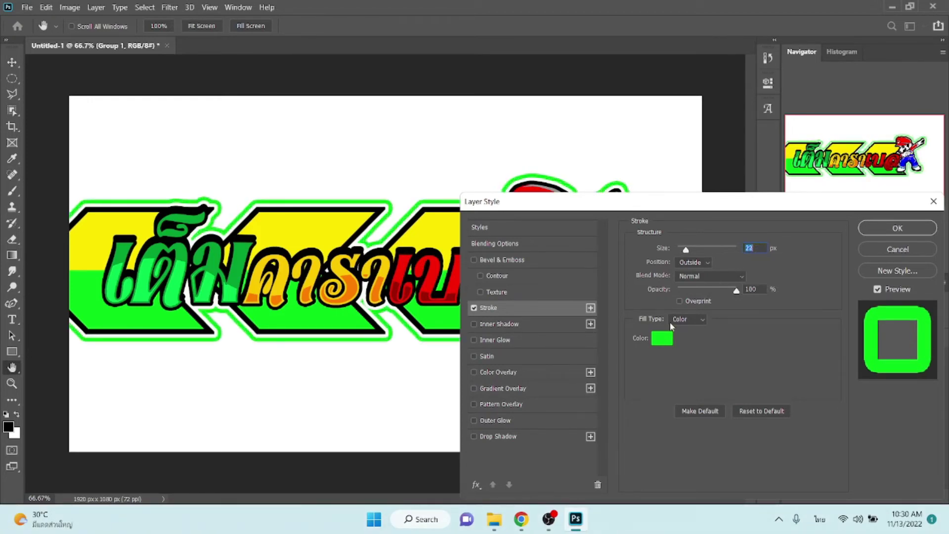
left_click(663, 339)
left_click(432, 231)
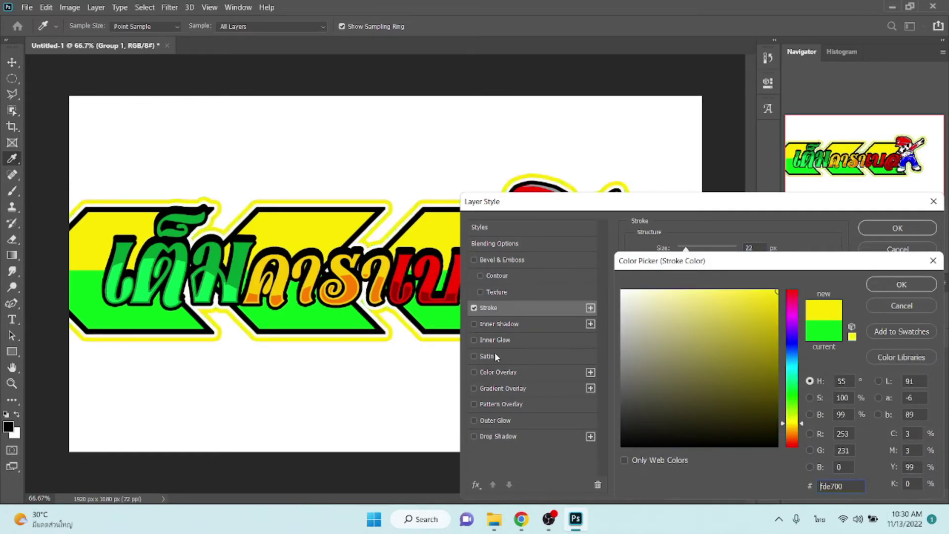
left_click(622, 322)
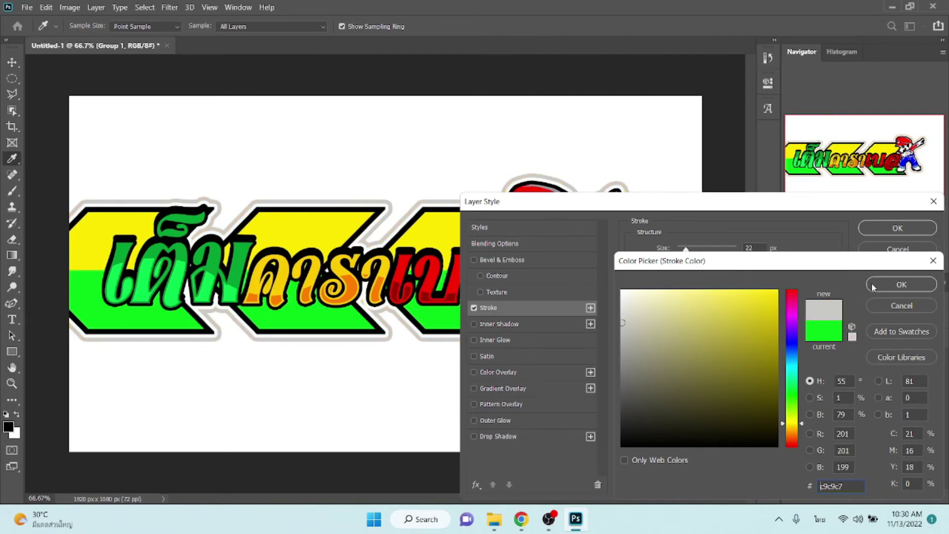
left_click(900, 285)
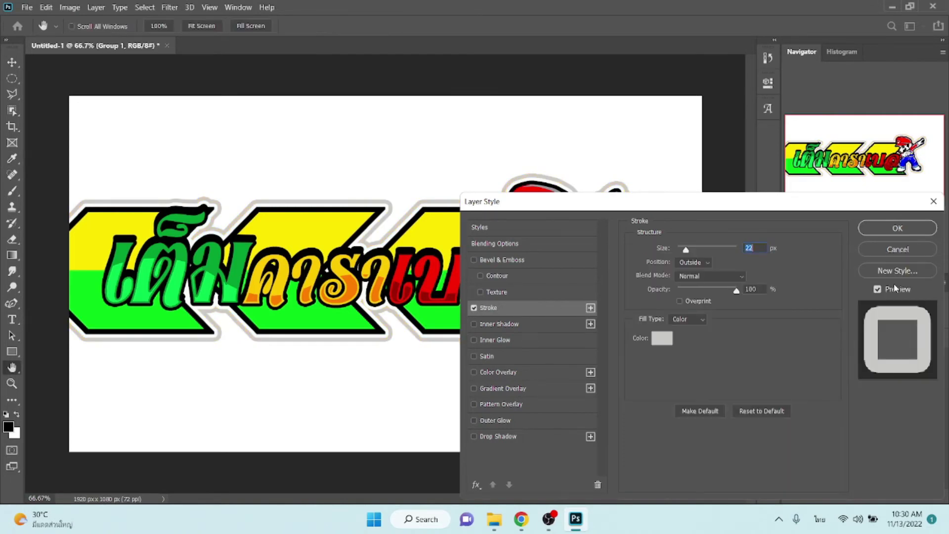
left_click(886, 228)
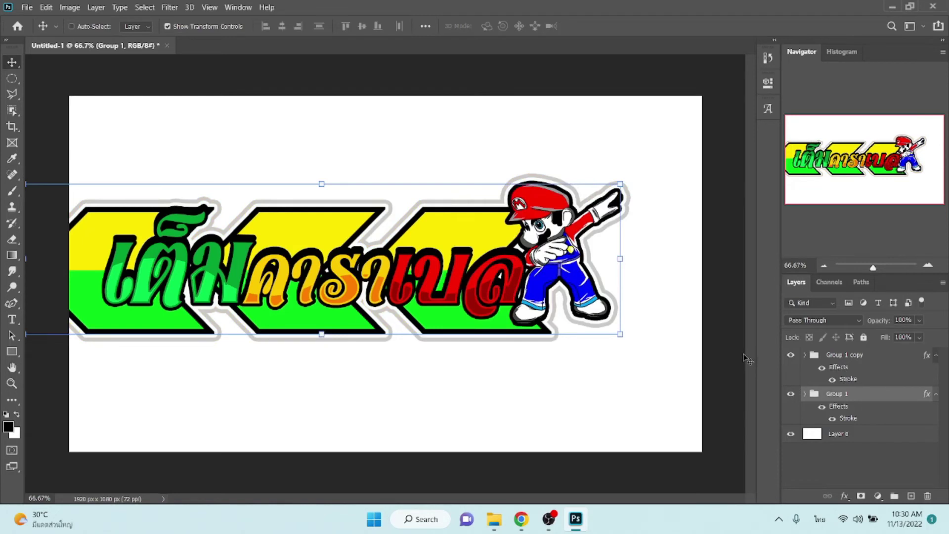
Step: Group Group 1 and Group 1 copy into Group 2 and move it down-right toward centre
left_click(846, 356, "shift")
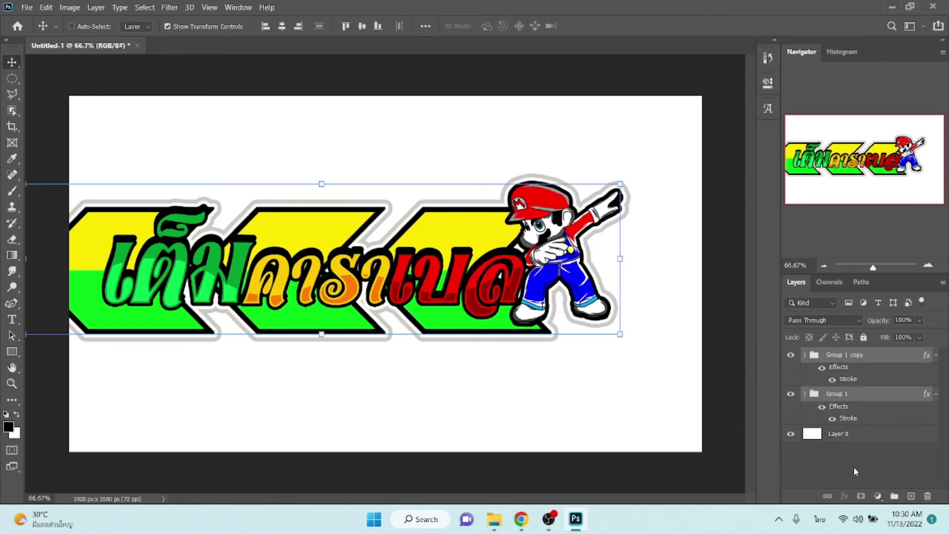
left_click(895, 496)
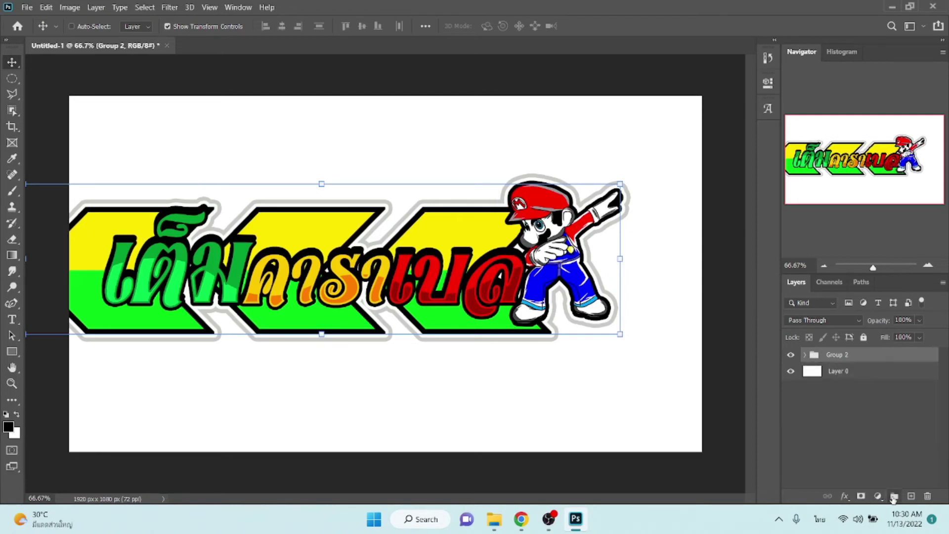
left_click_drag(275, 266, 324, 295)
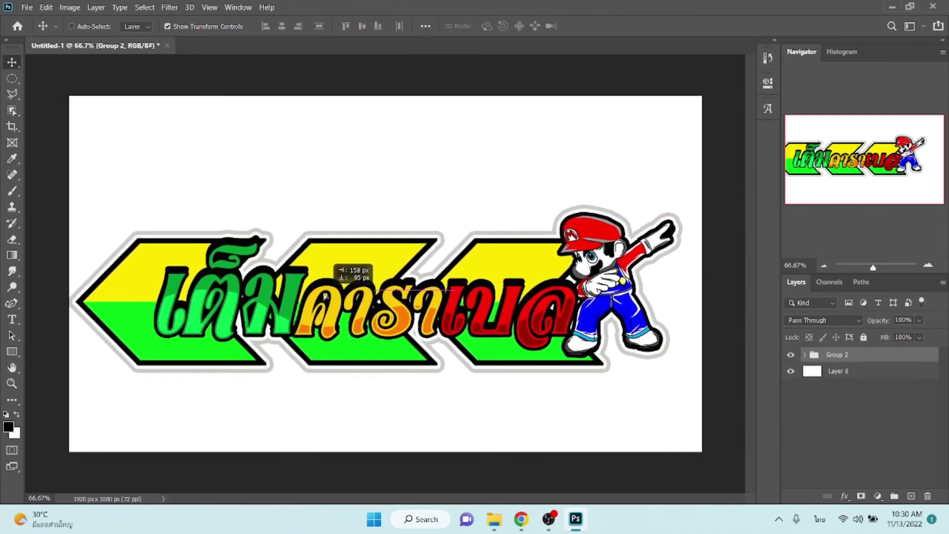
left_click_drag(325, 295, 329, 297)
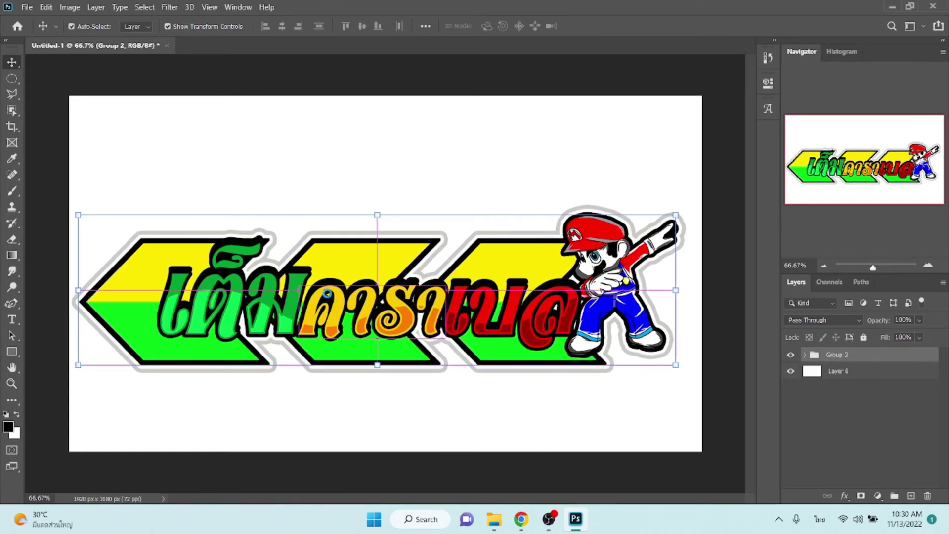
Step: Save the logo to the Desktop as a JPEG named 'เข้มคาร' with default quality options
key("ctrl+s")
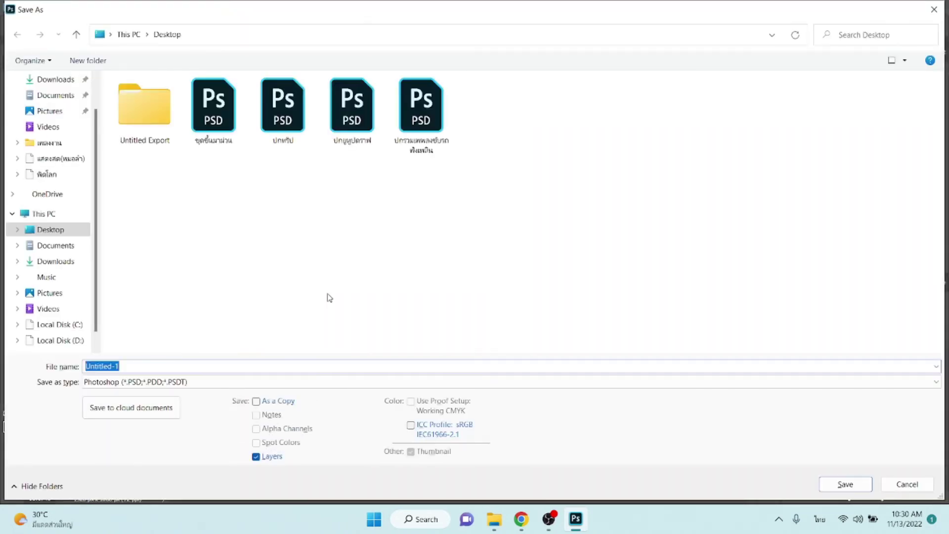
type("เข้มคา")
type("ราเมล")
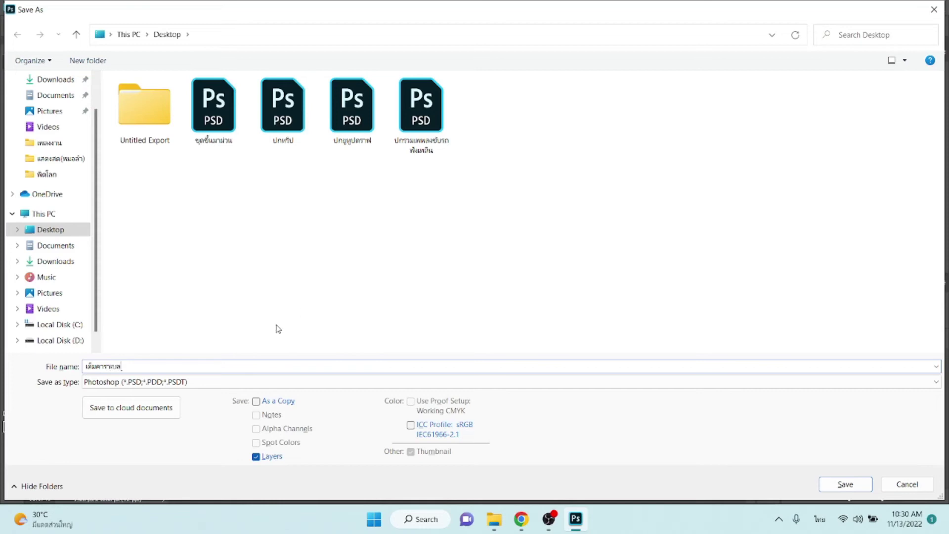
left_click(213, 391)
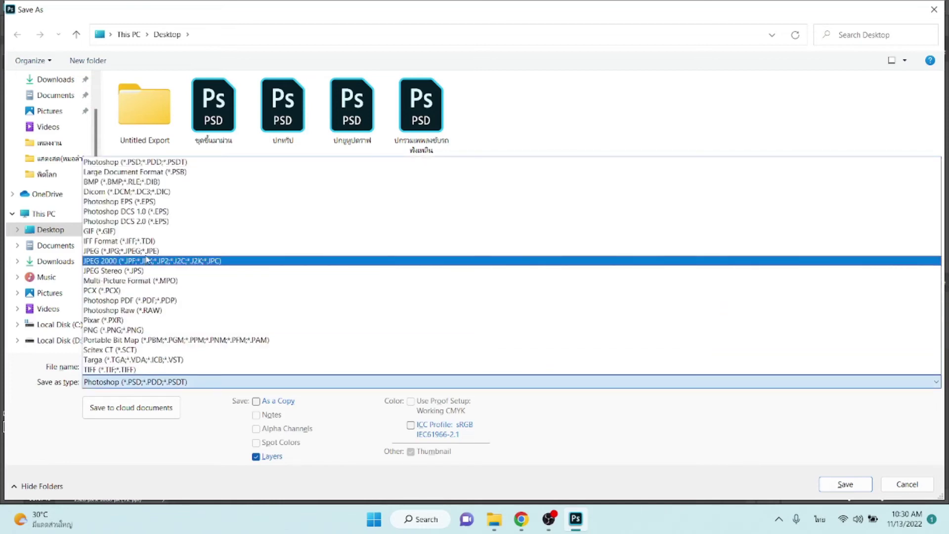
left_click(146, 251)
left_click(845, 484)
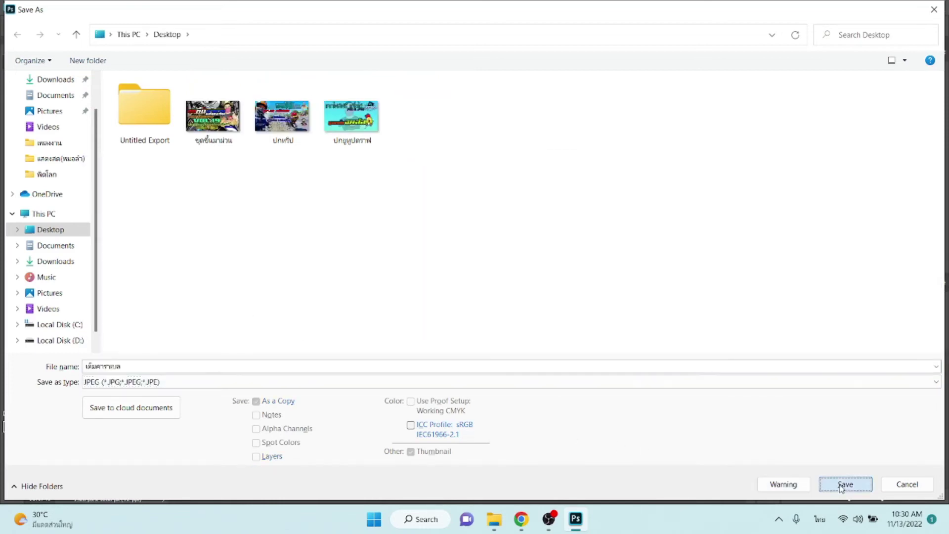
left_click(542, 119)
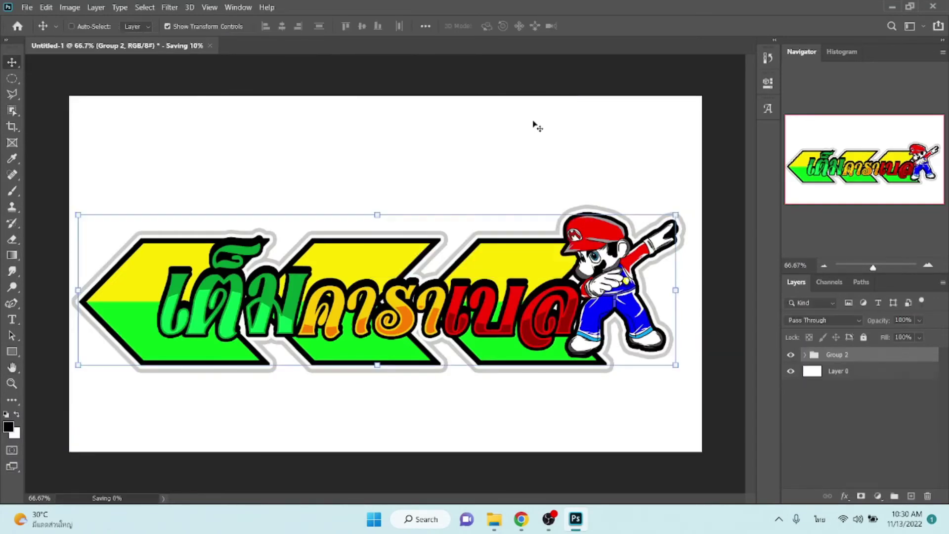
Step: Minimize Photoshop and File Explorer, then open the saved JPG from the desktop
left_click(892, 5)
left_click(620, 34)
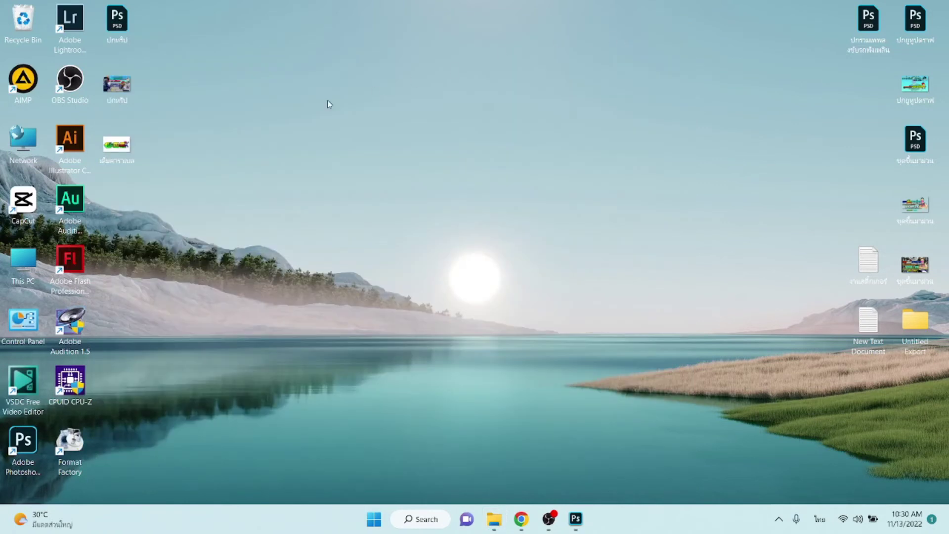
double_click(121, 148)
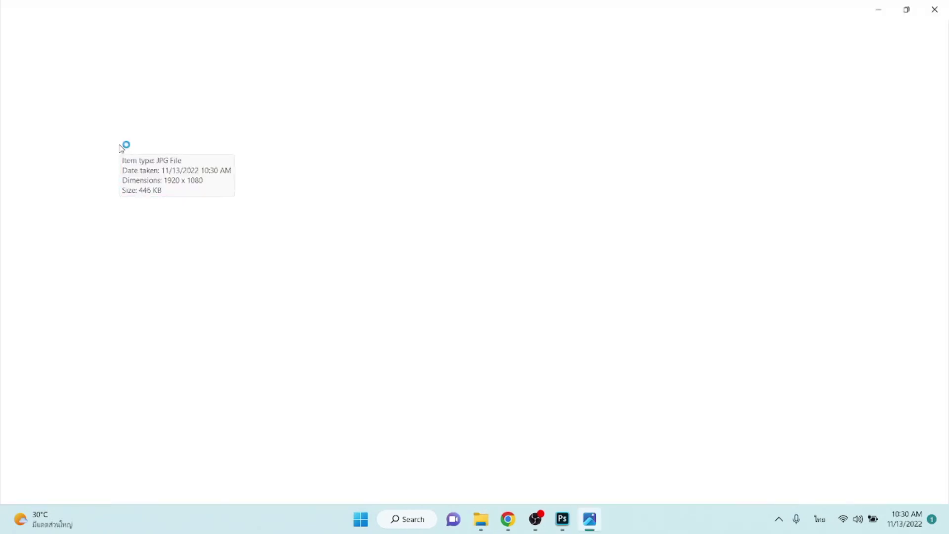